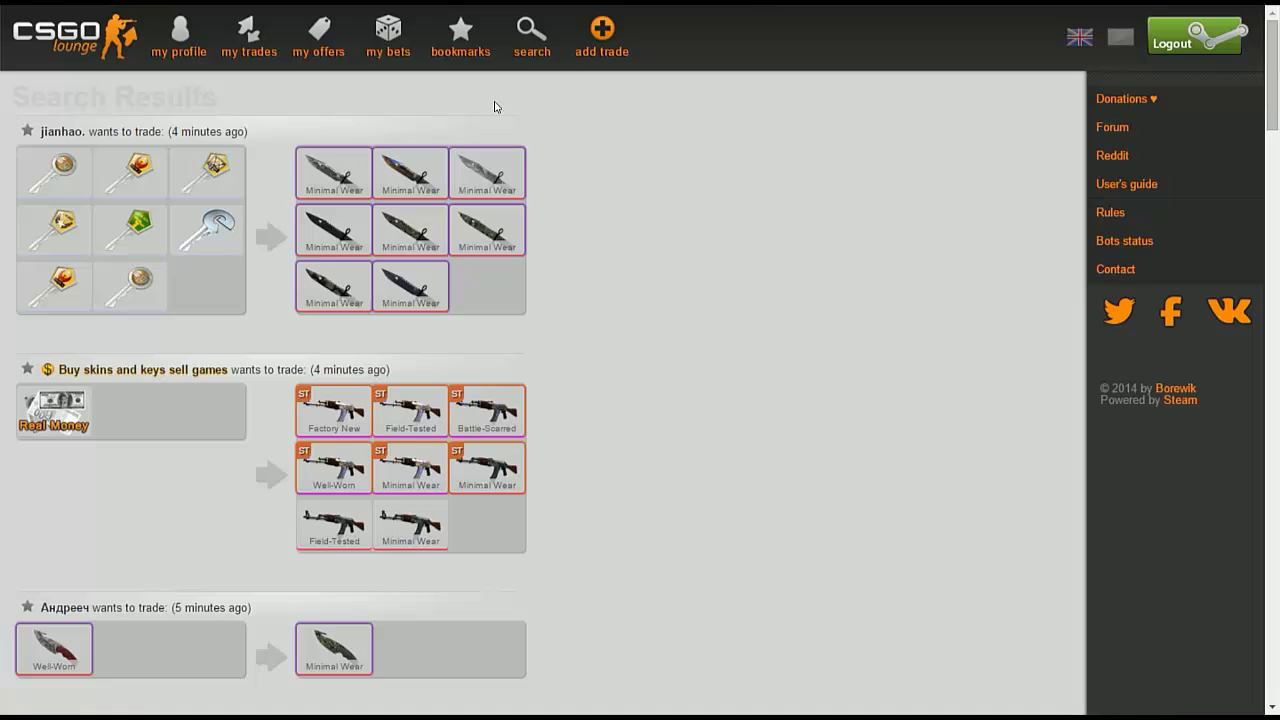
- Load the full backpack in a new trade search and search with the Field-Tested AK-47 and the Minimal Wear gut-hook knife as offered items
left_click(532, 57)
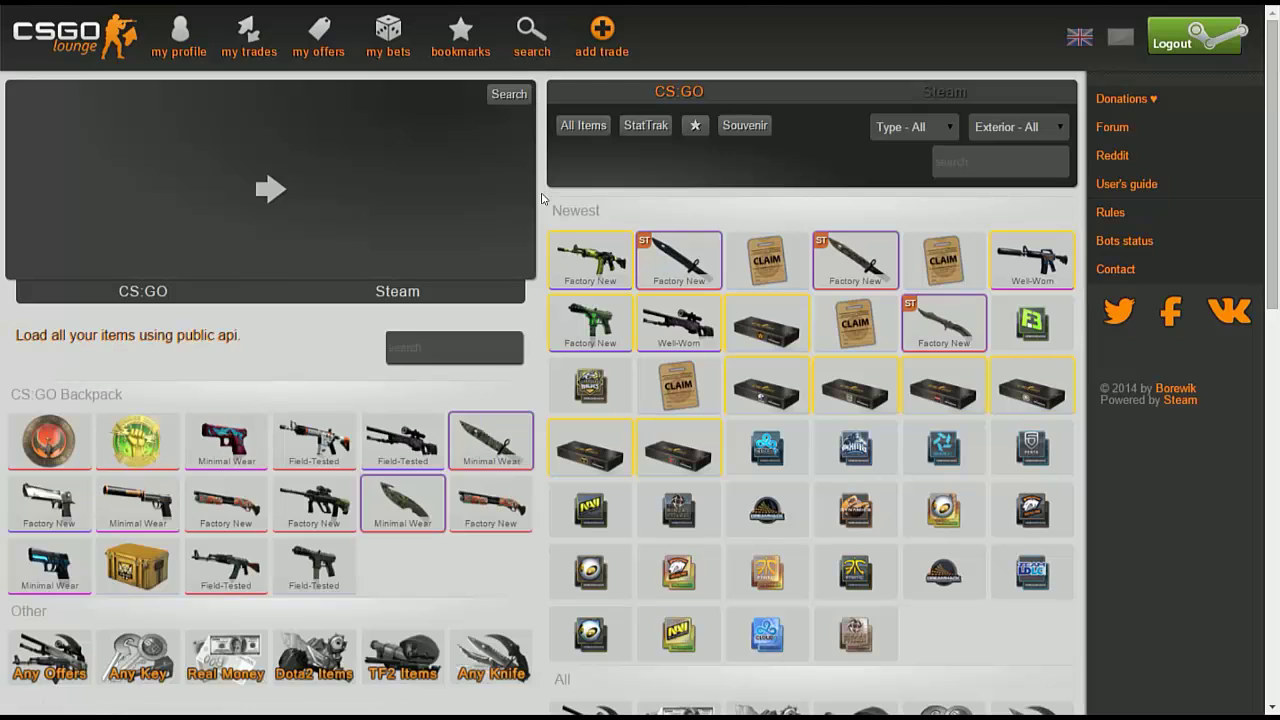
left_click(157, 343)
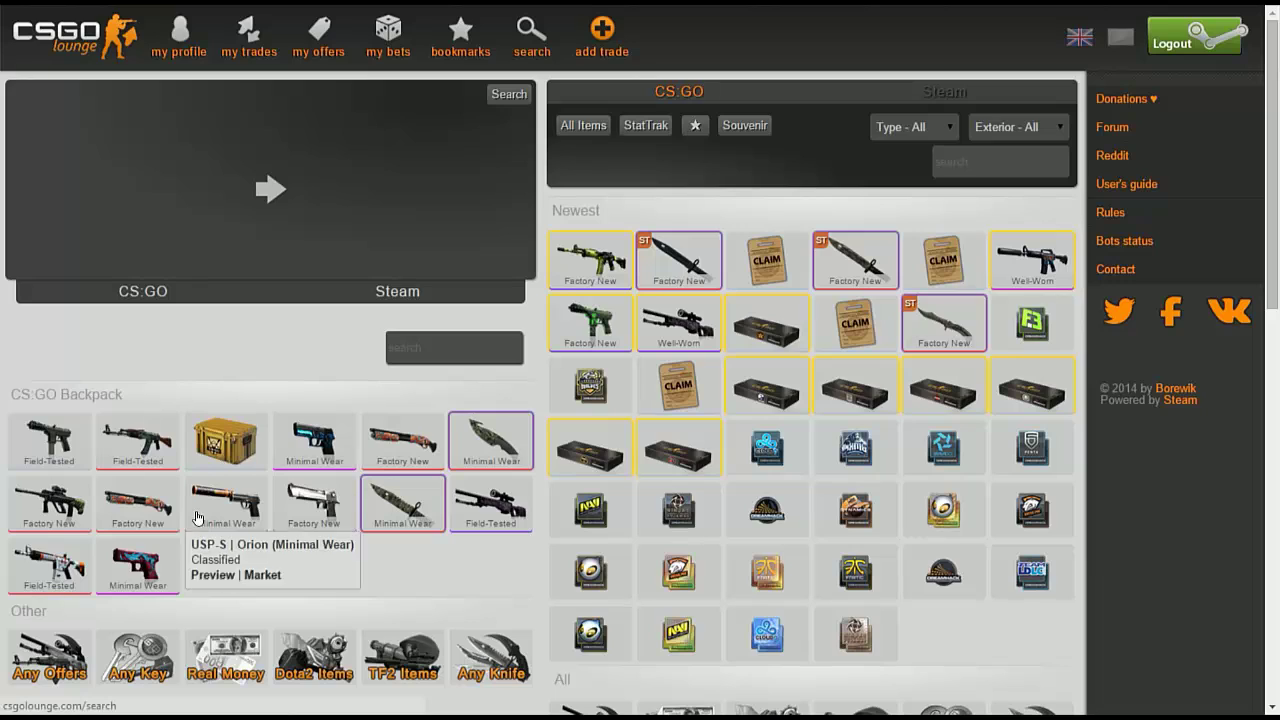
left_click(138, 442)
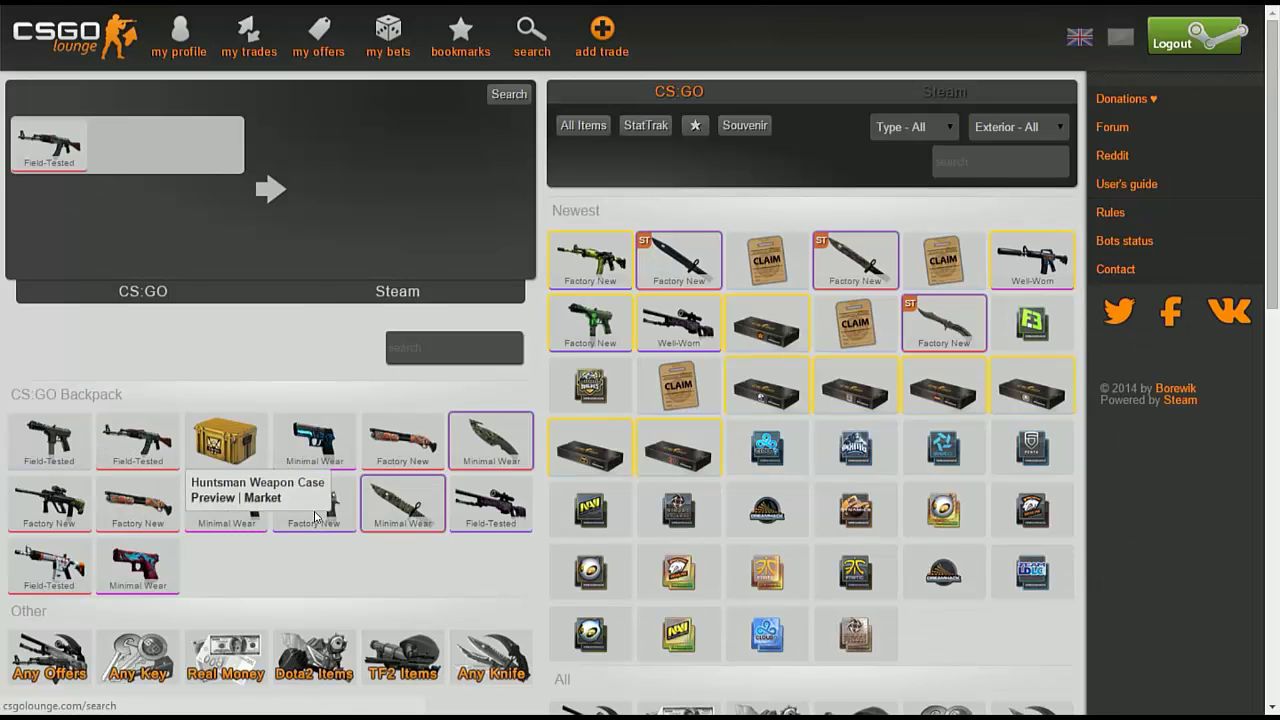
left_click(480, 448)
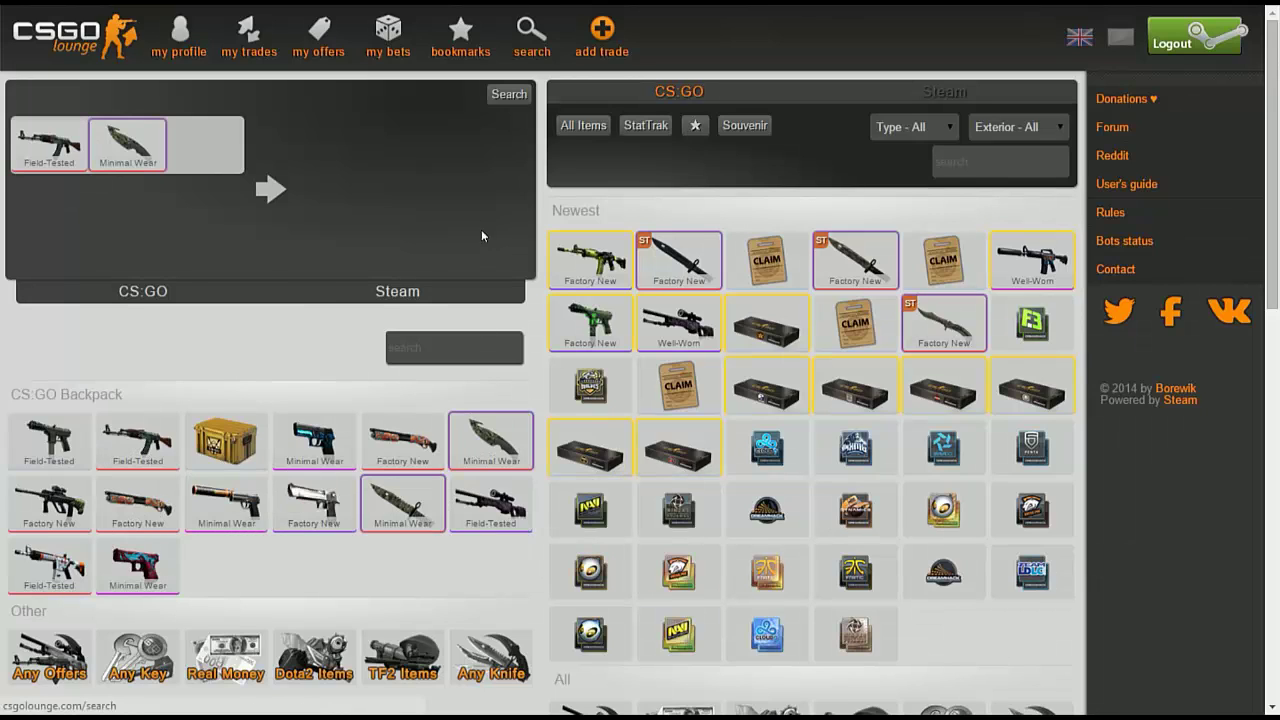
left_click(487, 100)
- Open the trade offering the Bayonet | Slaughter (Minimal Wear) from the results and bring up the own items available for an offer
scroll(300, 350, "down", 5)
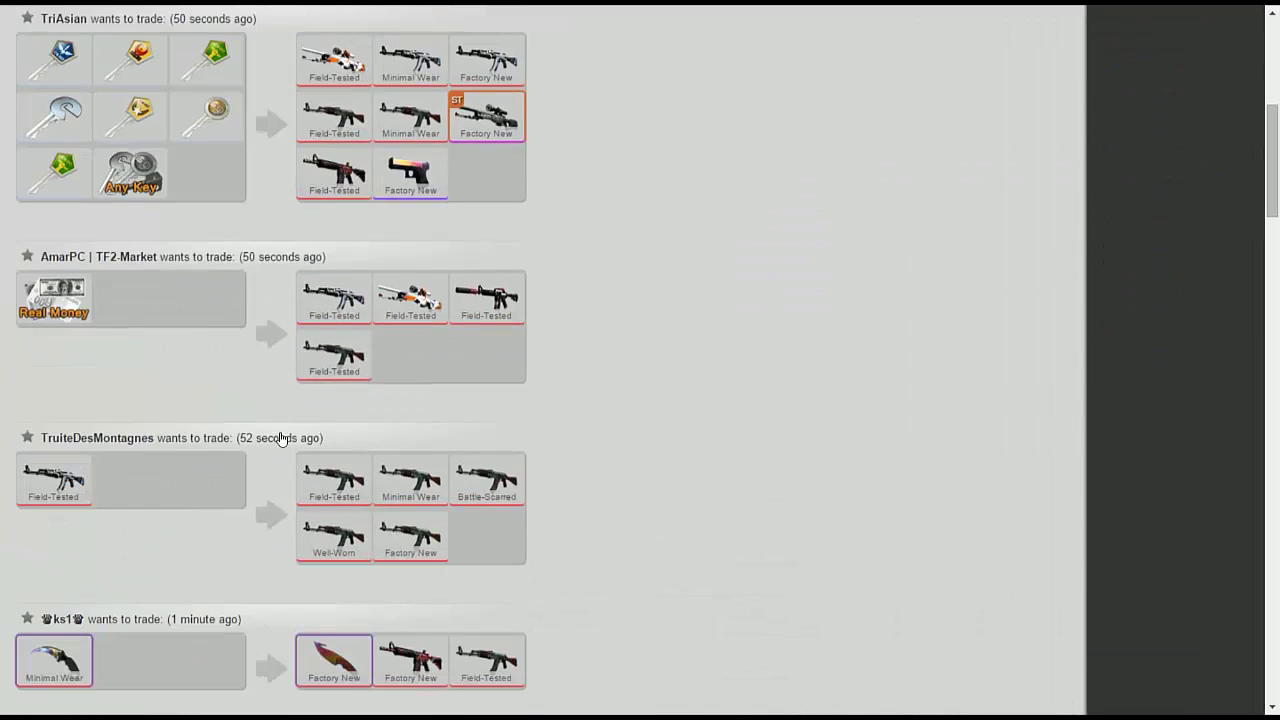
scroll(283, 432, "down", 3)
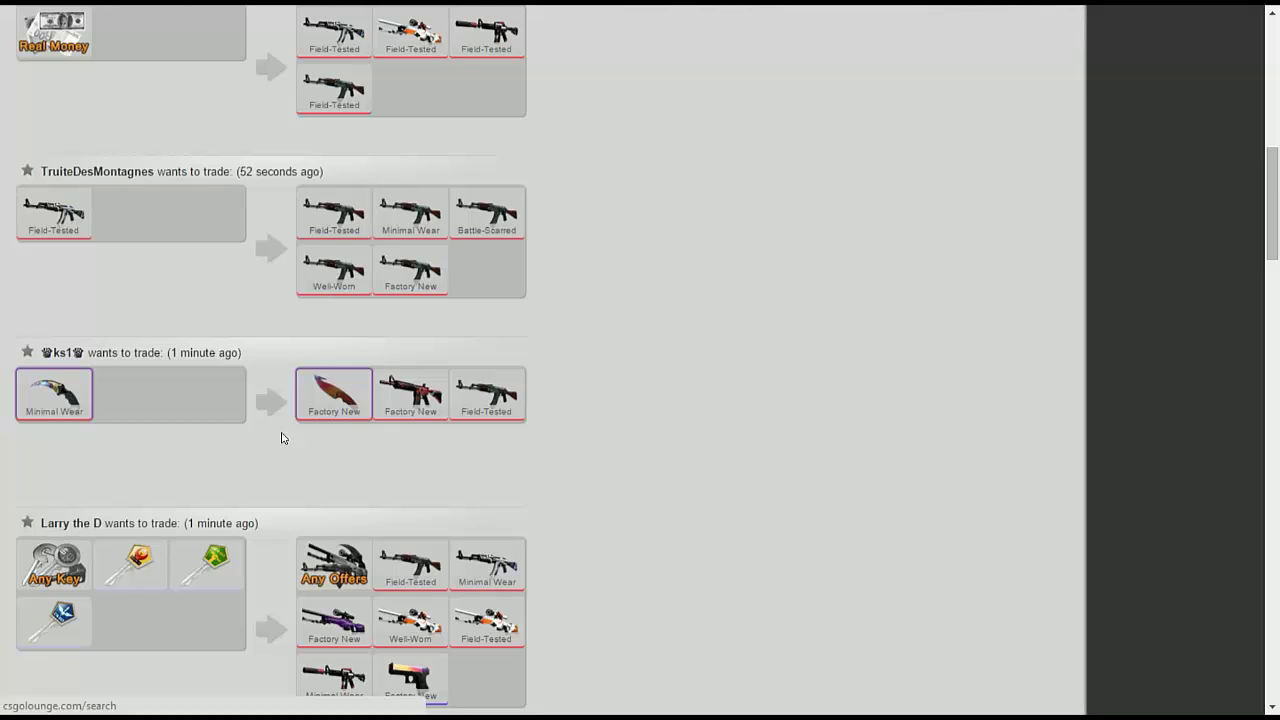
scroll(282, 437, "down", 3)
scroll(282, 437, "down", 1)
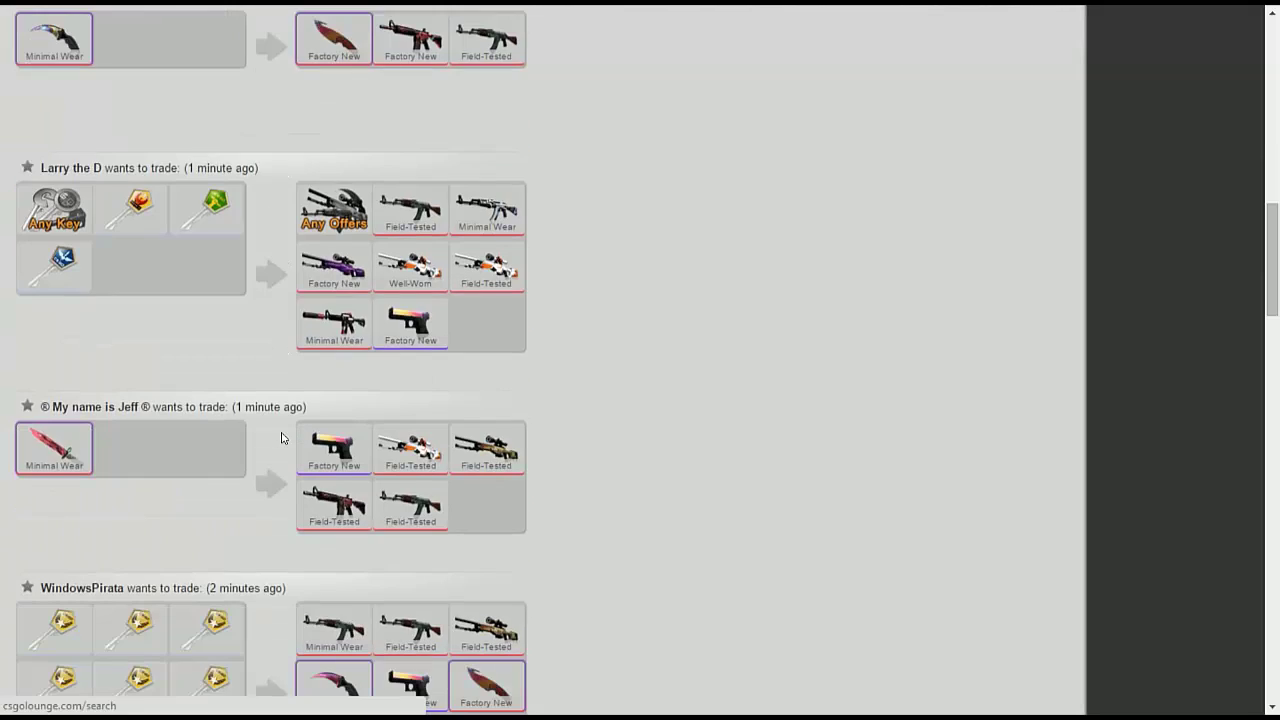
left_click(106, 408)
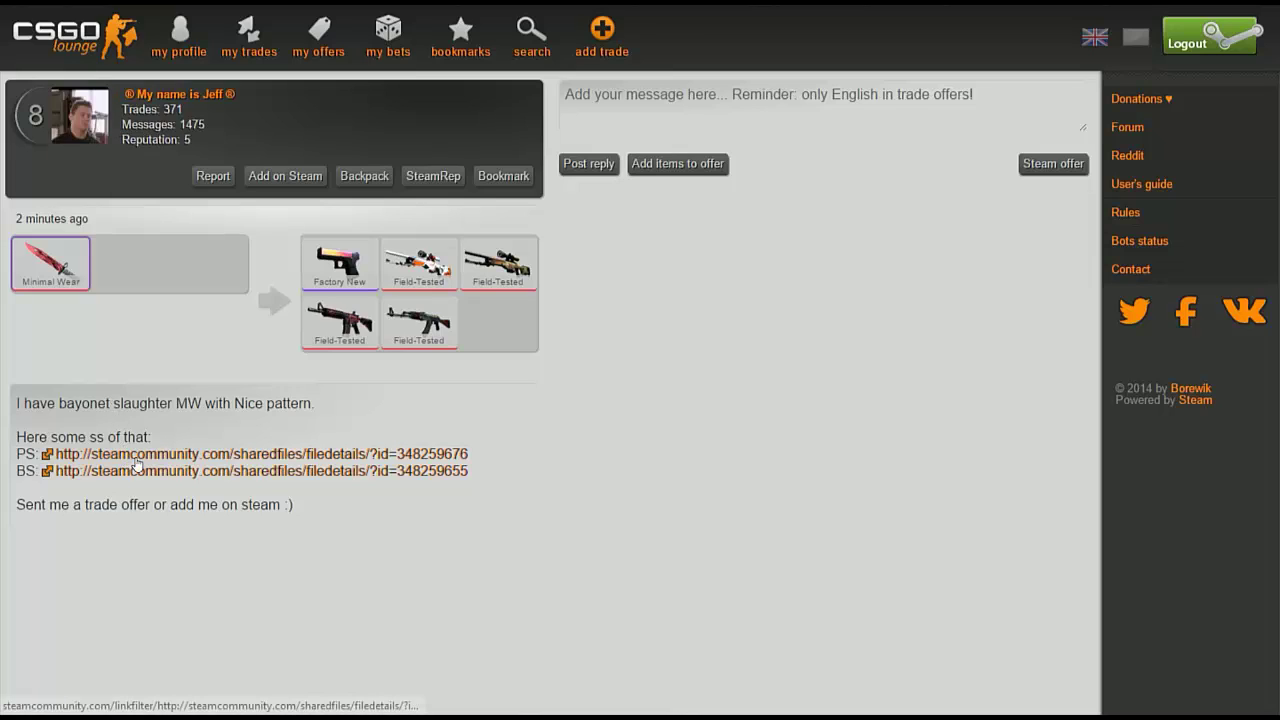
left_click(681, 165)
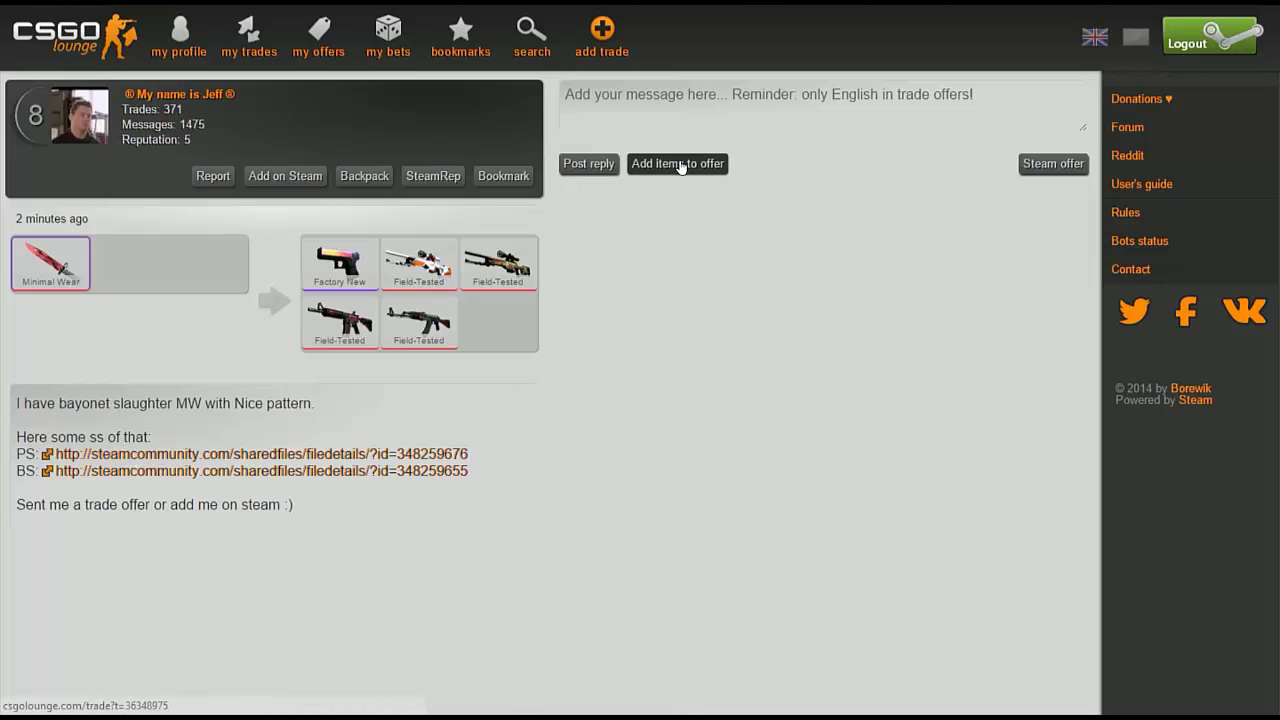
- Check the median sale price history of the Bayonet | Slaughter (Minimal Wear) on the Steam Community Market
mouse_move(35, 282)
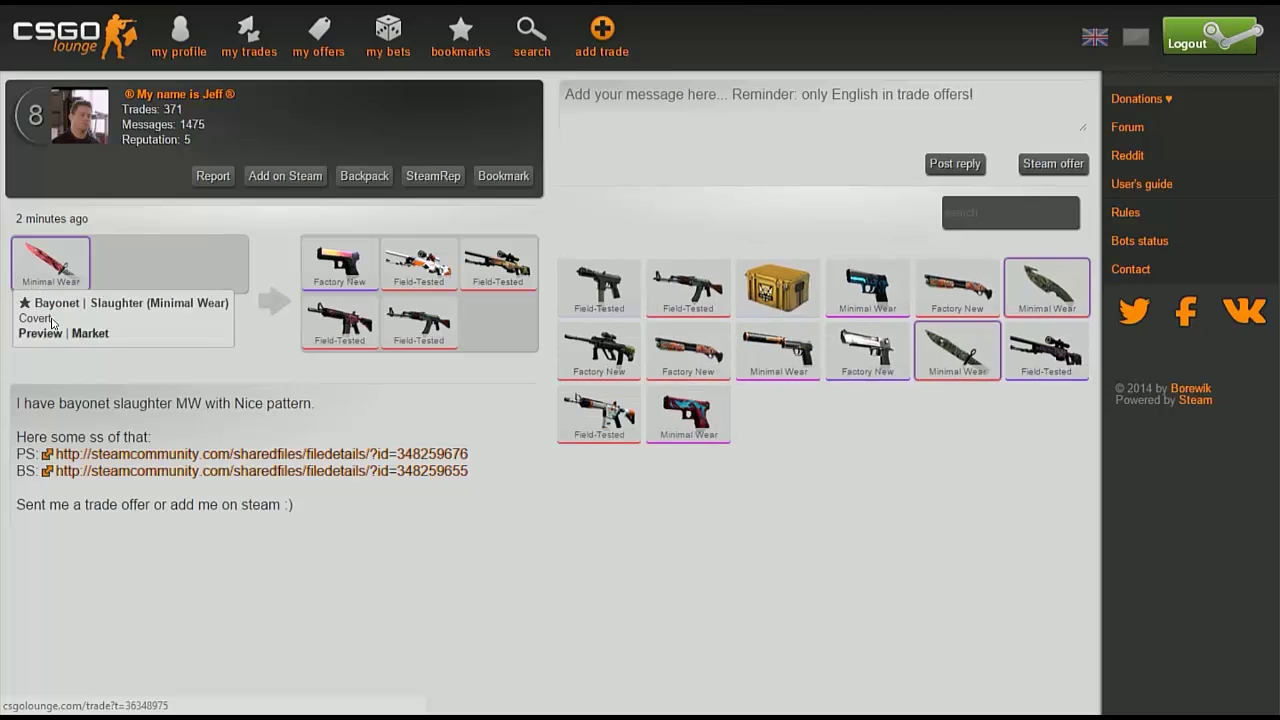
left_click(77, 336)
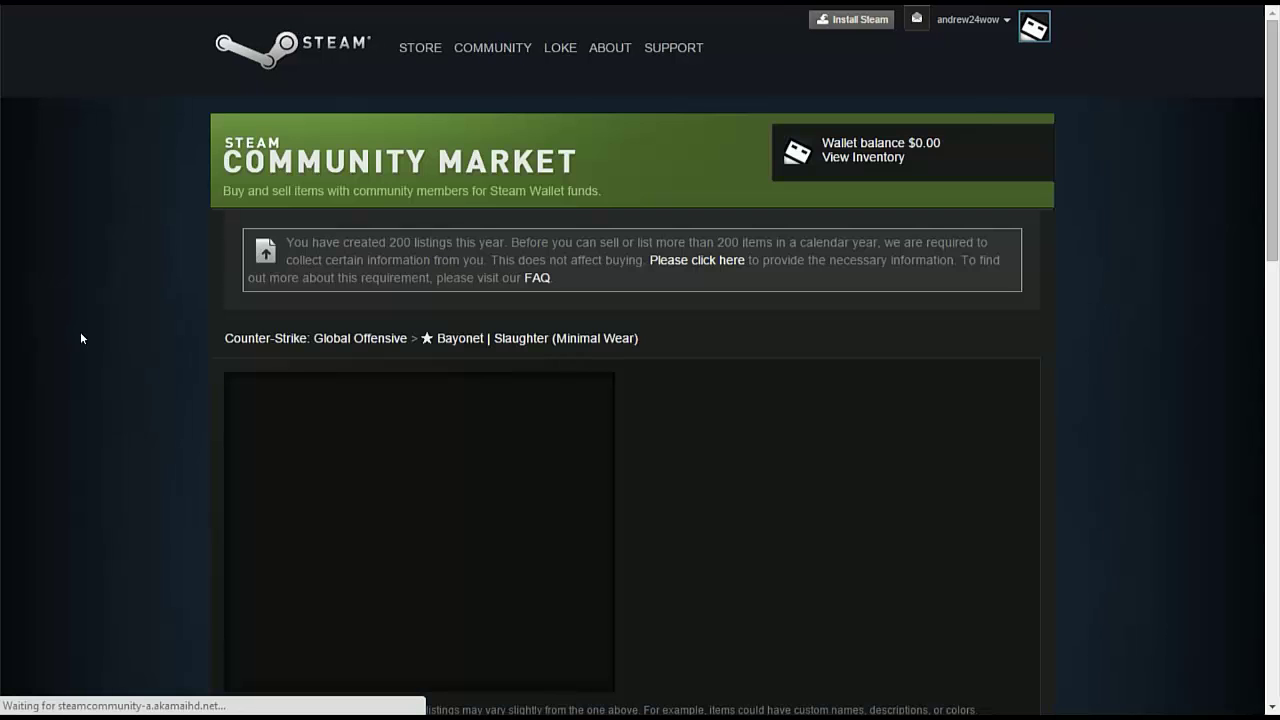
scroll(185, 343, "down", 1)
scroll(185, 337, "down", 4)
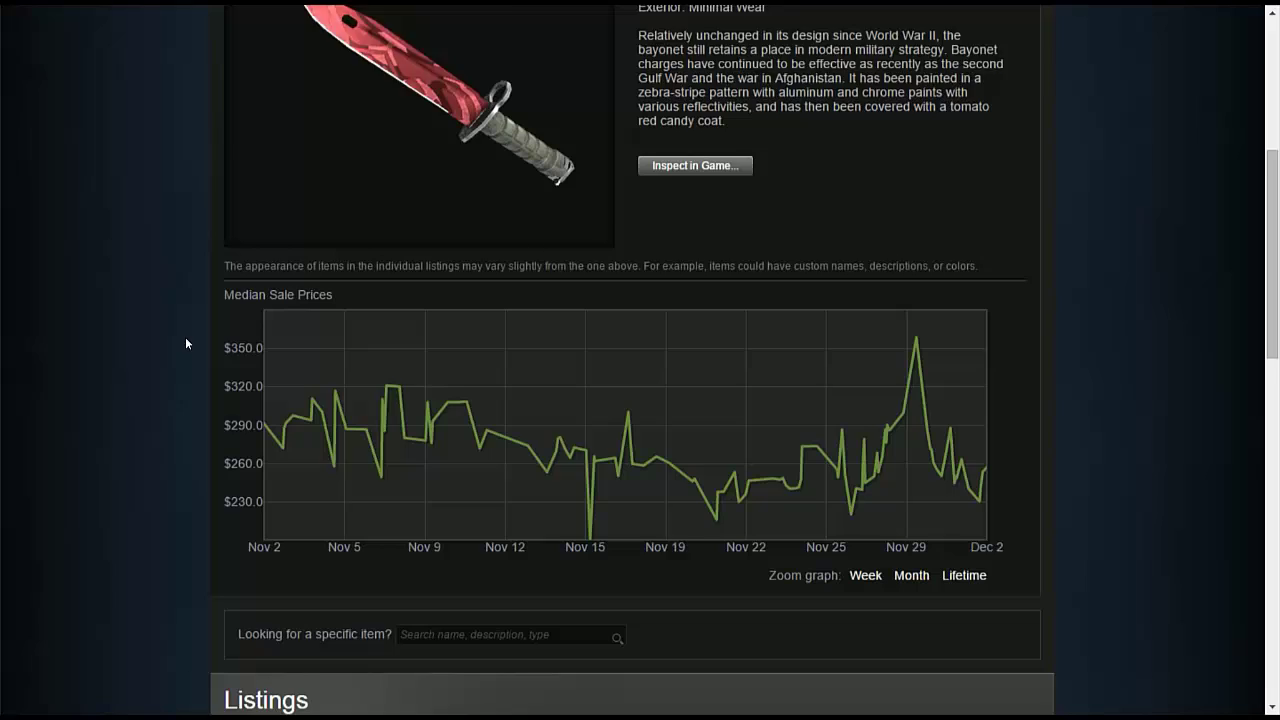
mouse_move(912, 242)
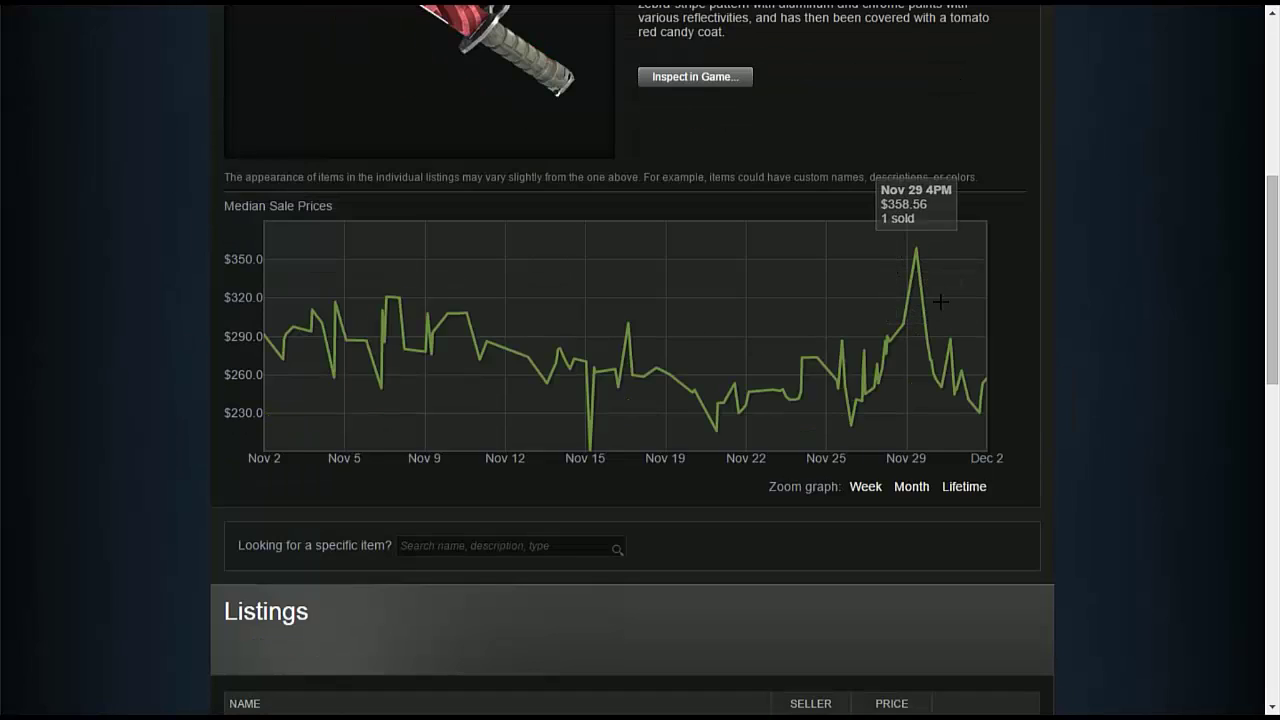
mouse_move(971, 373)
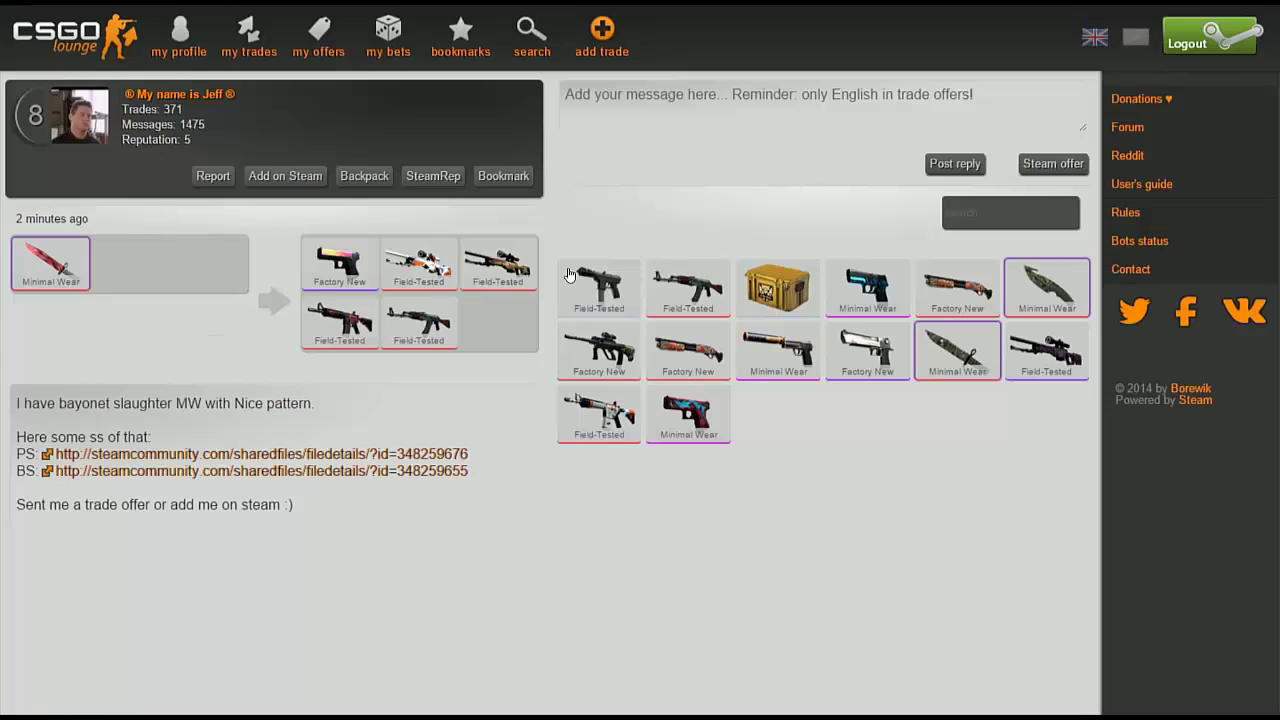
- Write the trade reply "Hello, I would like to trade you with an assortment of items that I own."
left_click(816, 103)
type("Hello, I would like to t")
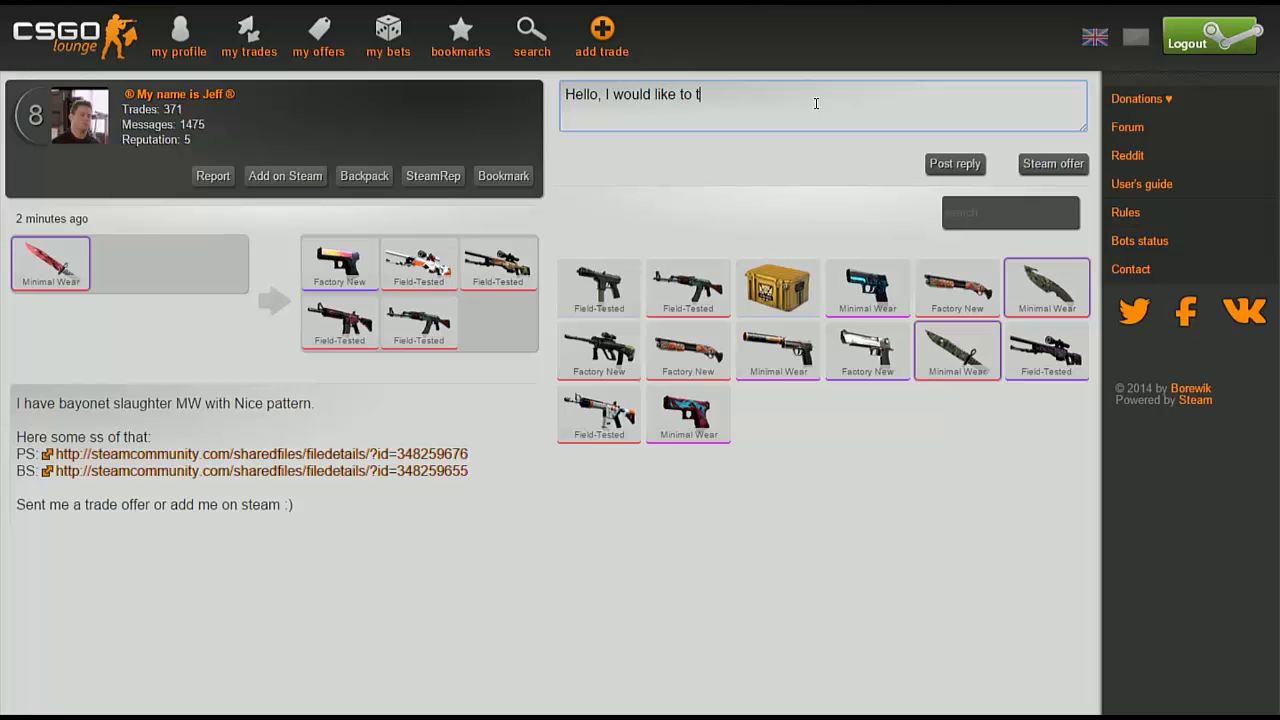
type("rade you with an assort")
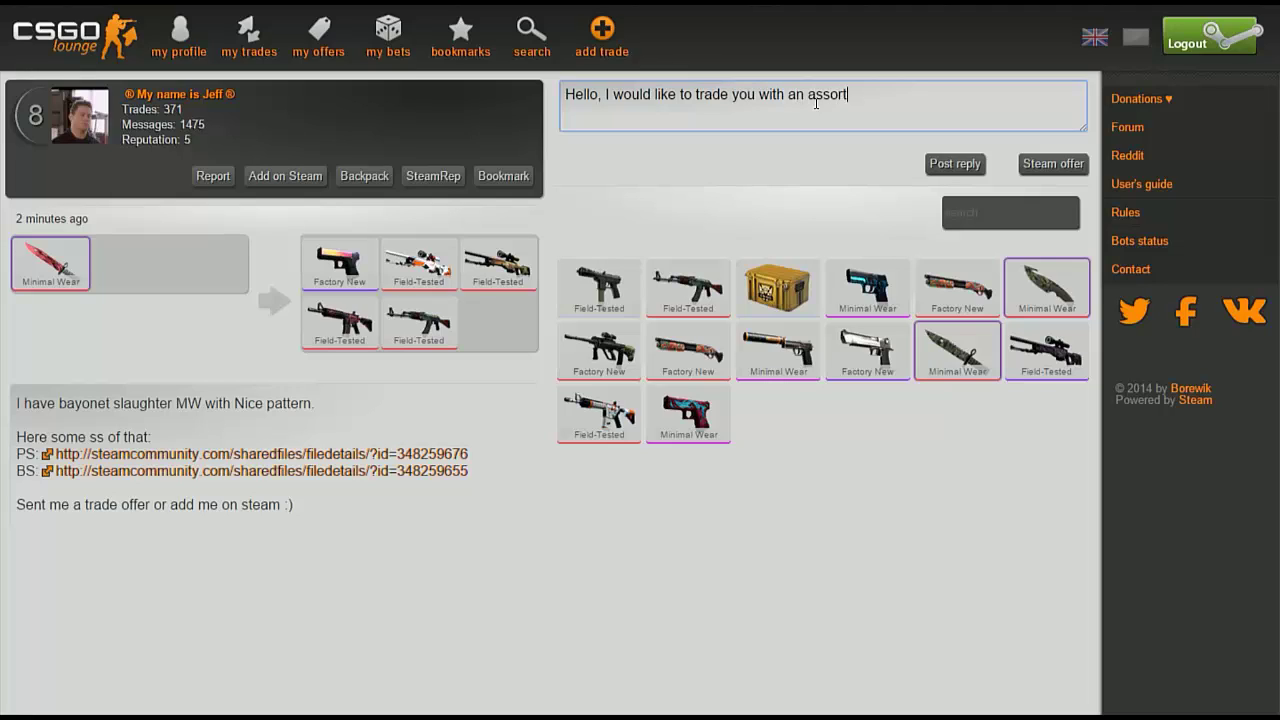
type("ment of items that I")
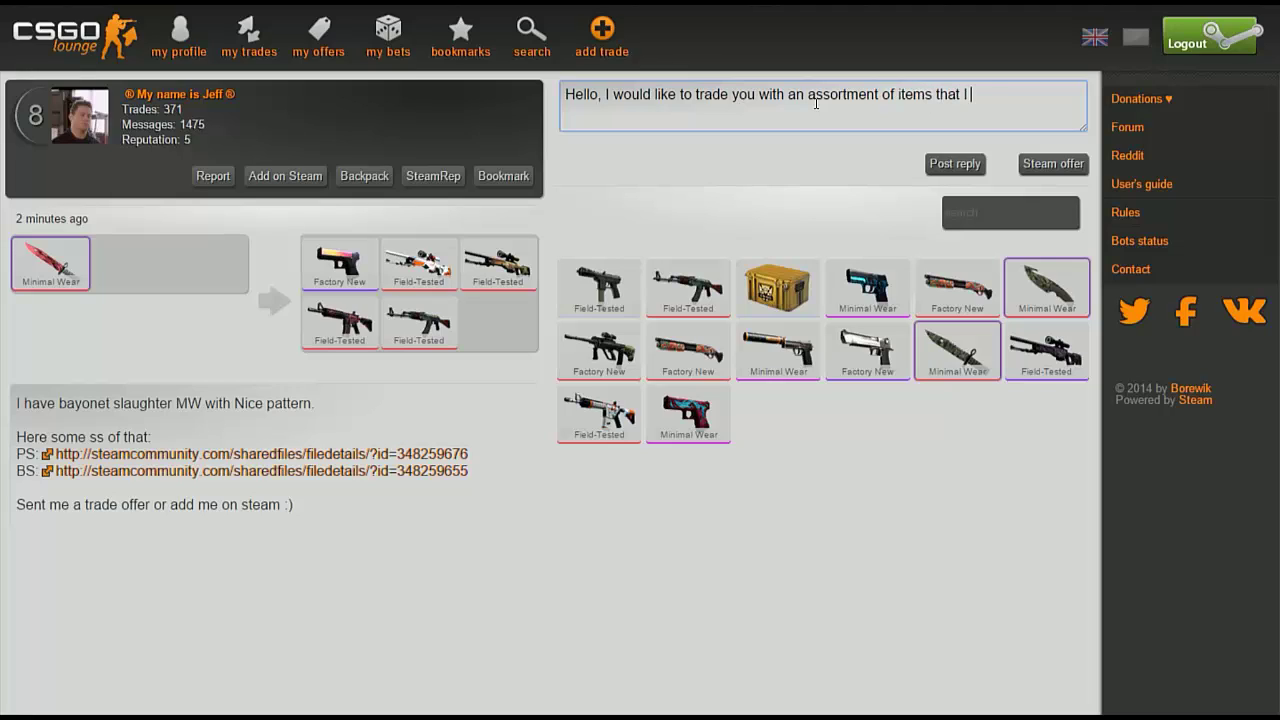
key("BackSpace")
key("BackSpace")
key("BackSpace")
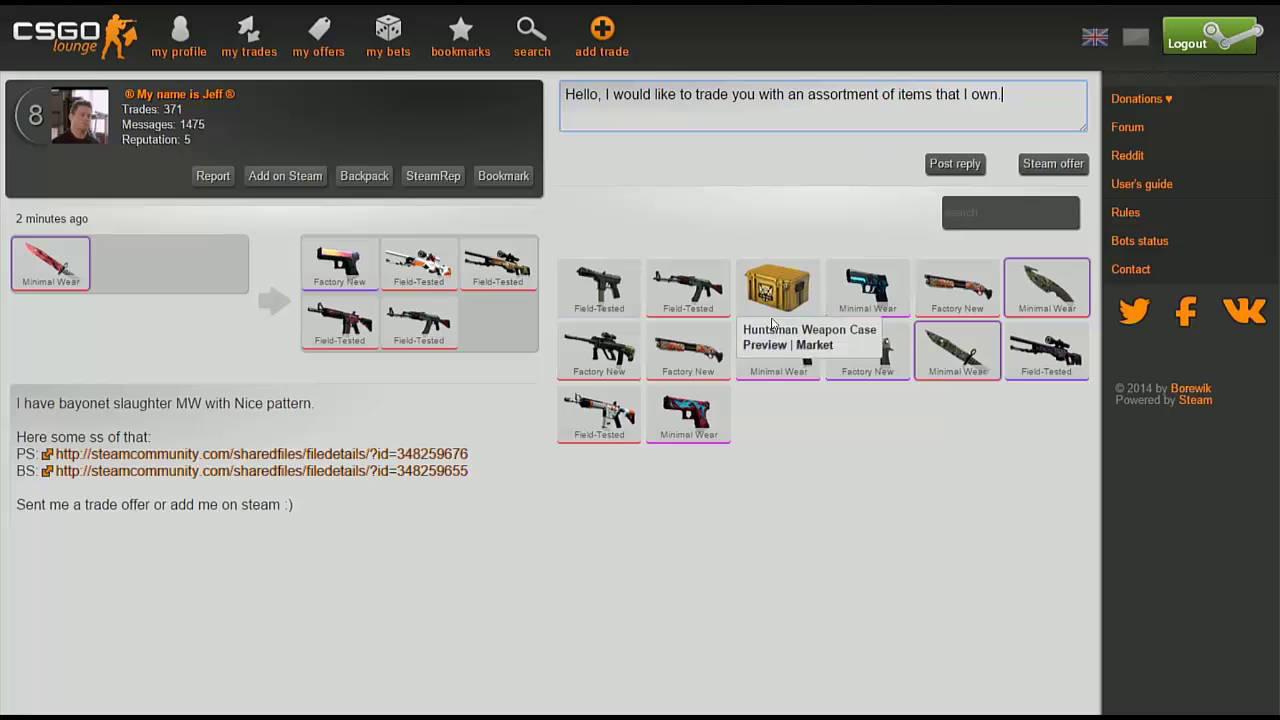
- Attach the Field-Tested AK-47, M9 Bayonet | Boreal Forest, Minimal Wear gut-hook knife and M4A4 | Asiimov to the offer and post the reply
left_click(688, 290)
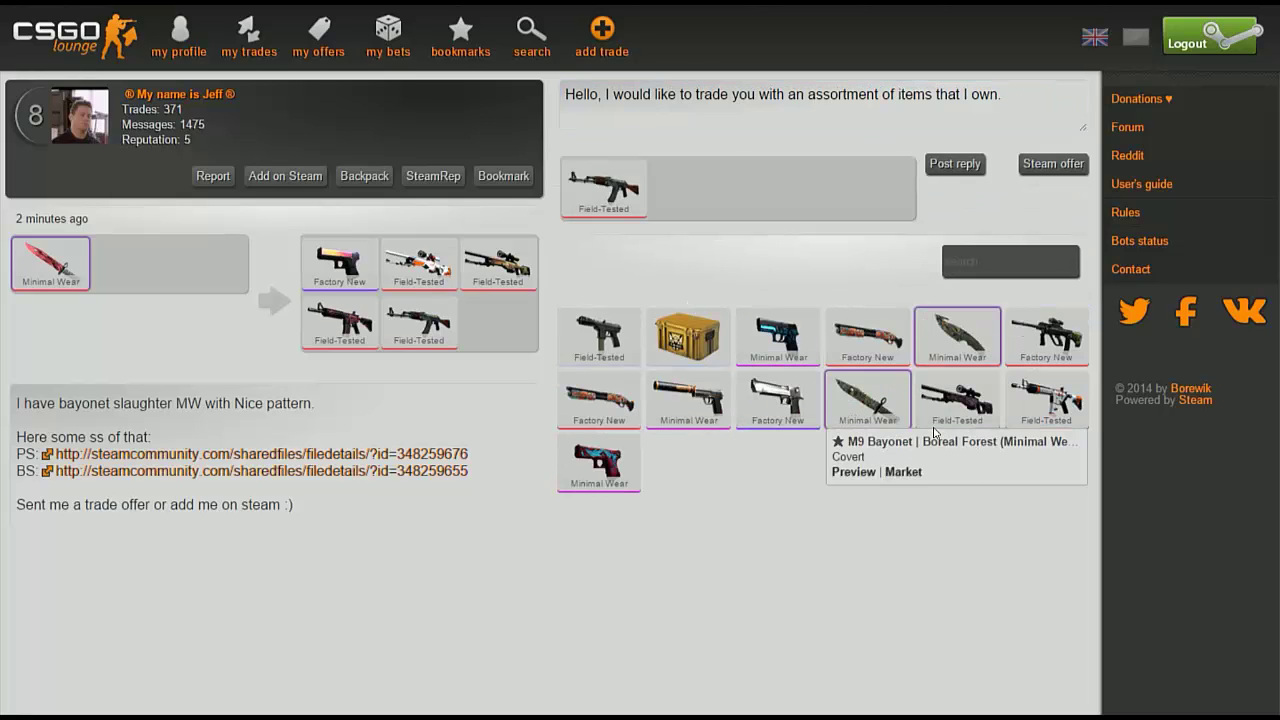
left_click(863, 405)
left_click(968, 347)
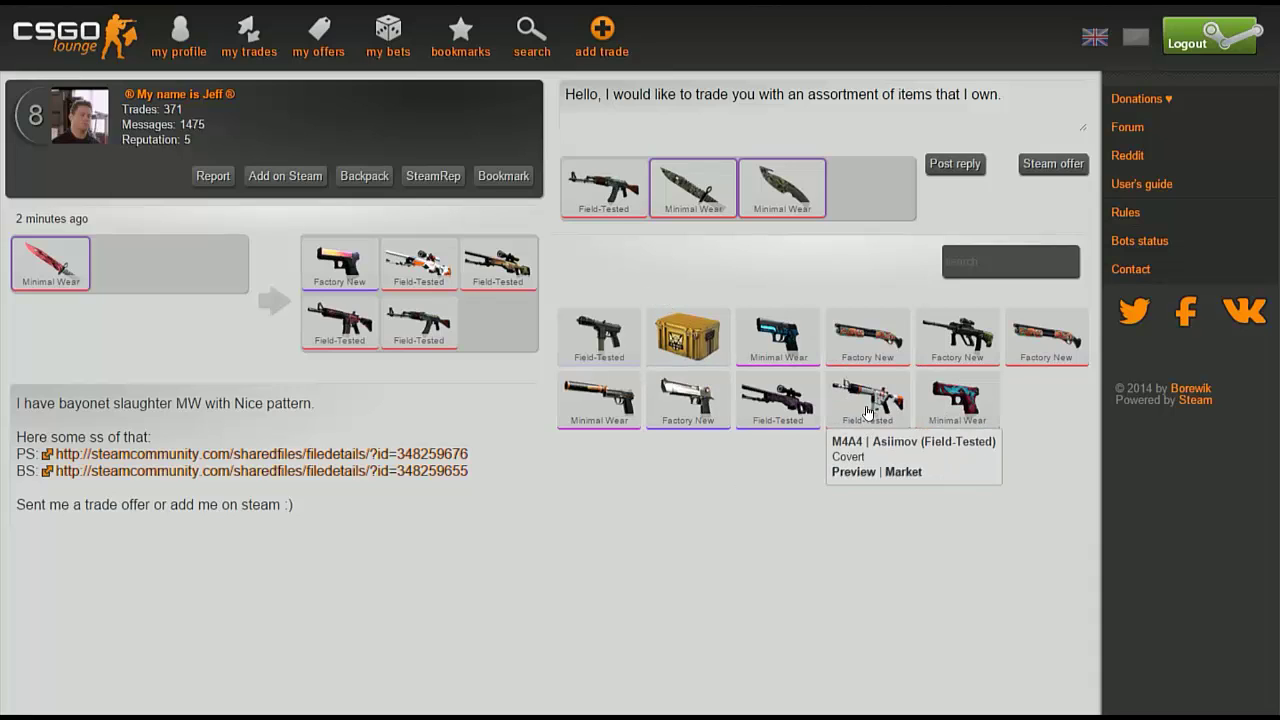
left_click(866, 412)
left_click(958, 168)
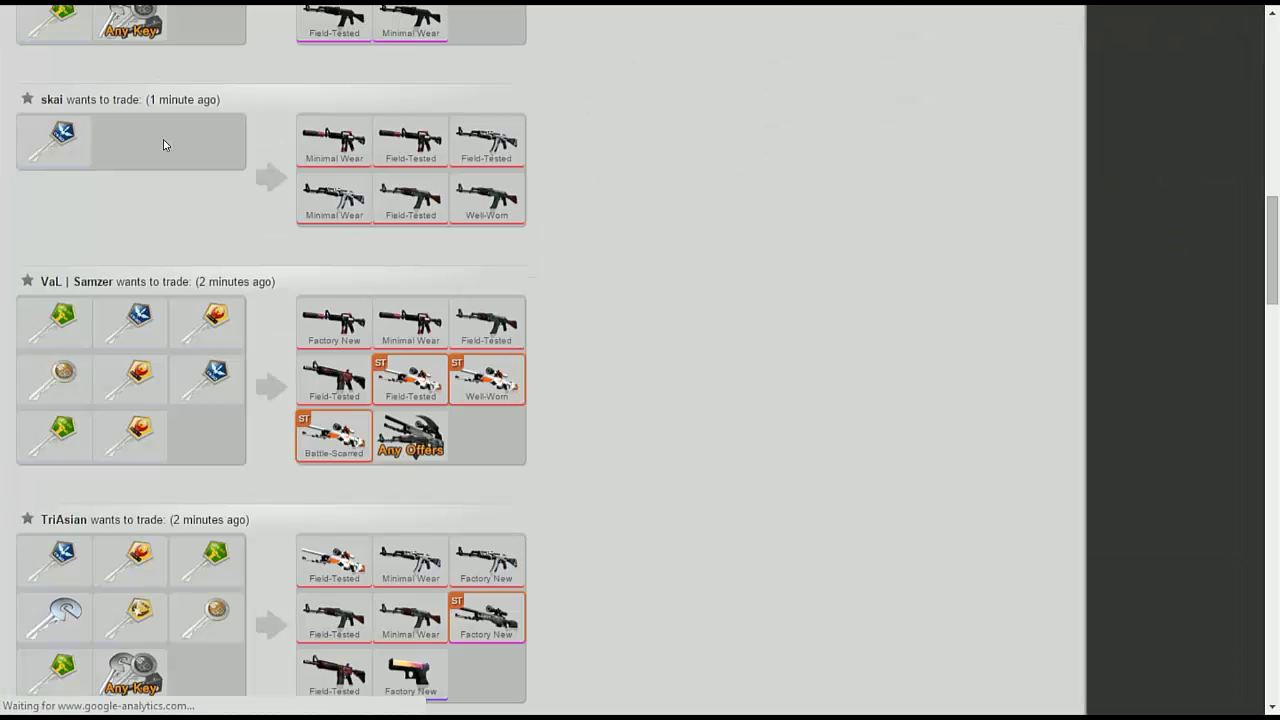
- Browse the remaining trades in the search results, continuing onto page 2
scroll(275, 300, "down", 6)
scroll(275, 303, "down", 5)
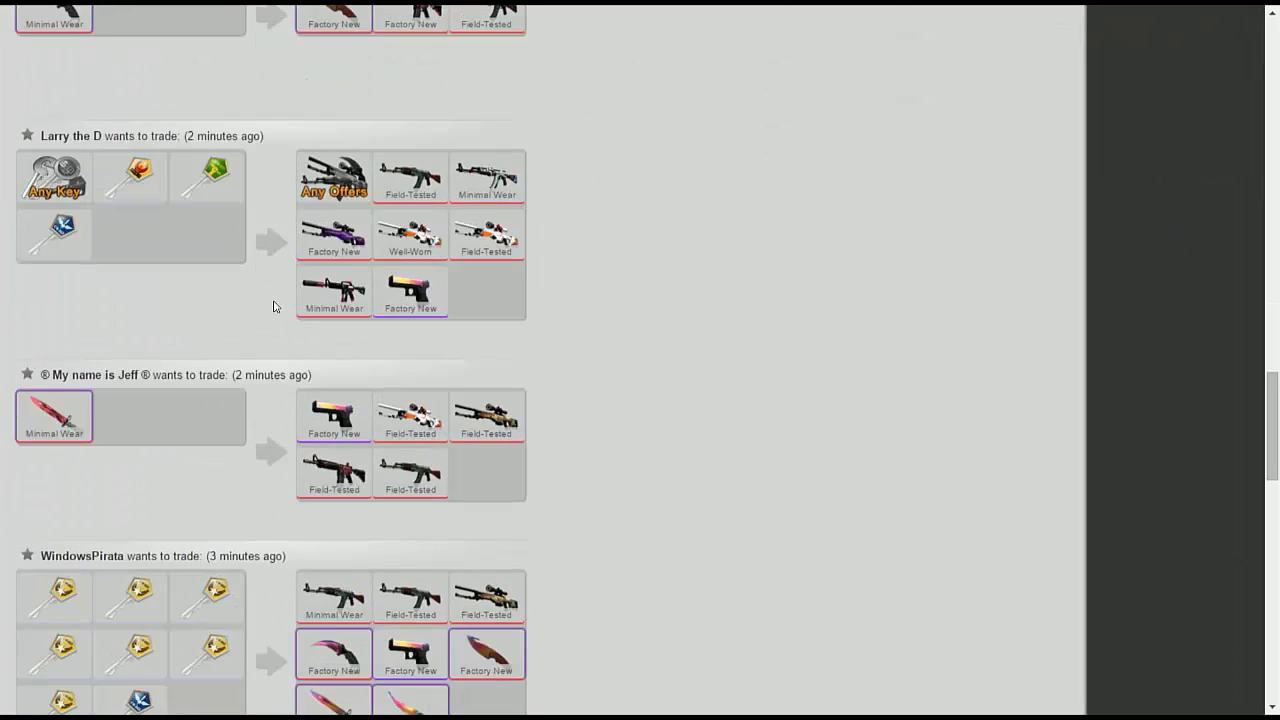
scroll(273, 308, "down", 5)
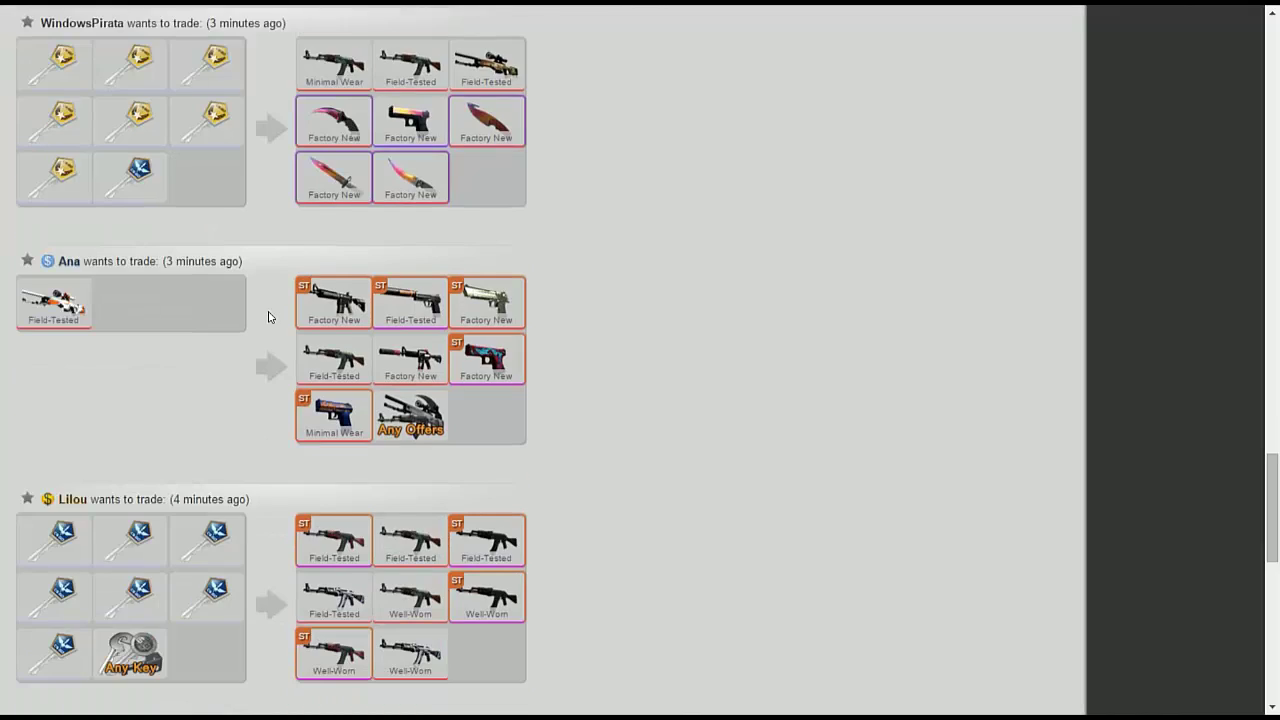
scroll(265, 317, "down", 4)
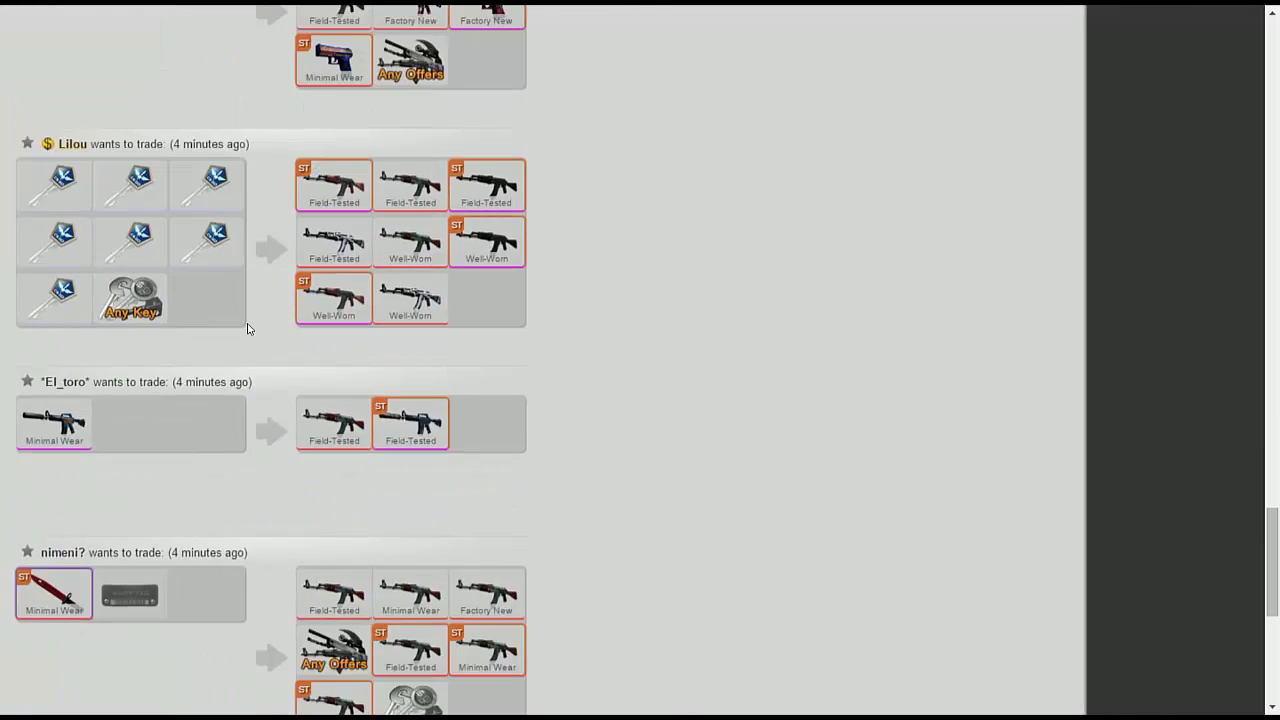
scroll(242, 343, "down", 1)
scroll(242, 343, "down", 2)
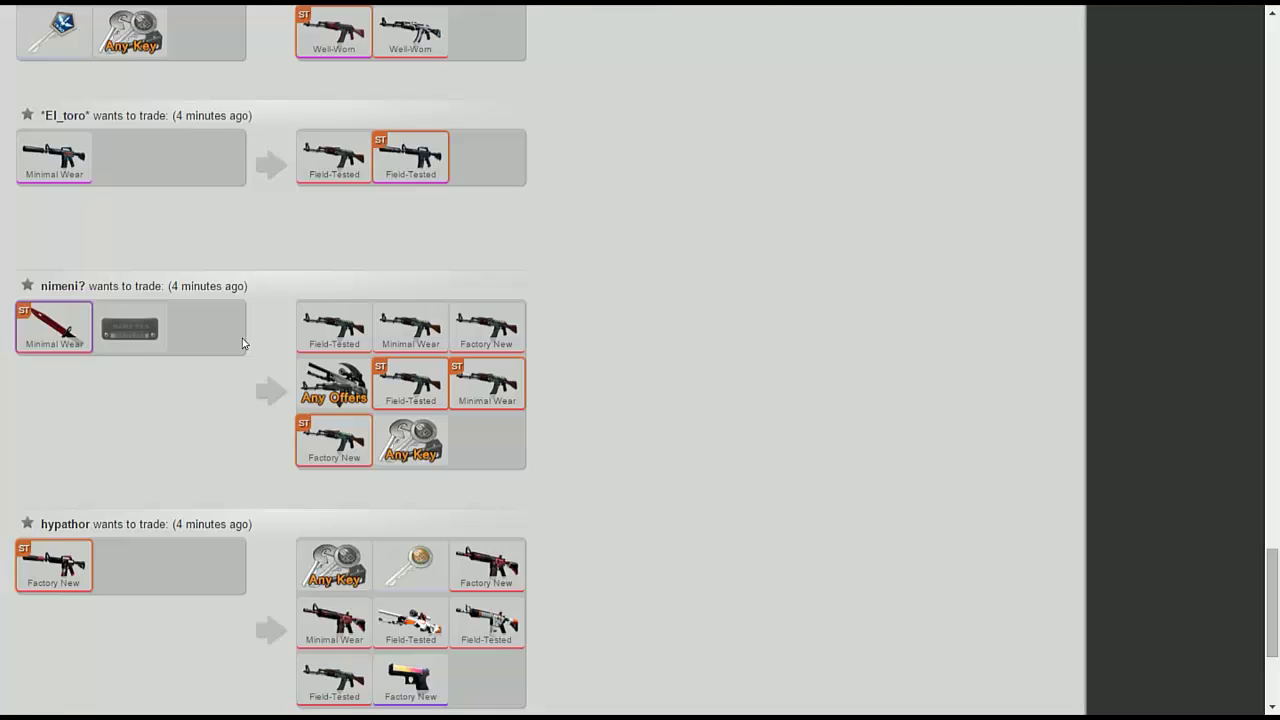
scroll(242, 343, "down", 2)
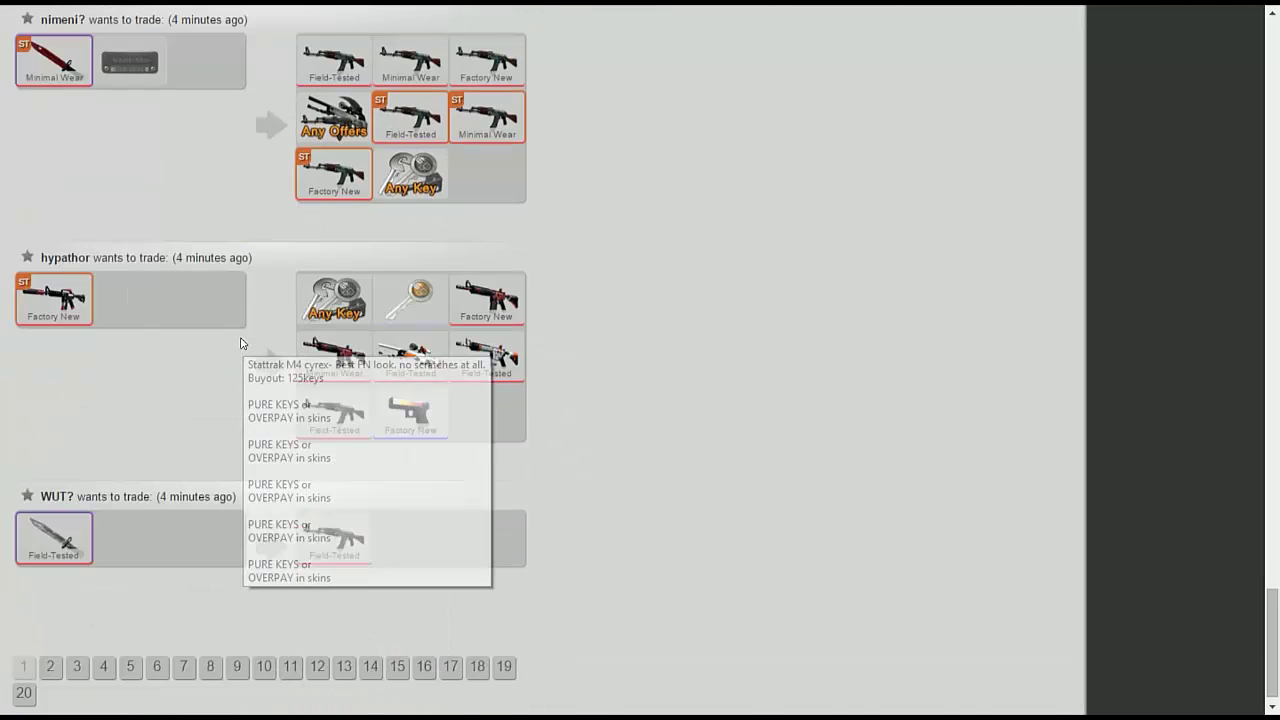
left_click(47, 677)
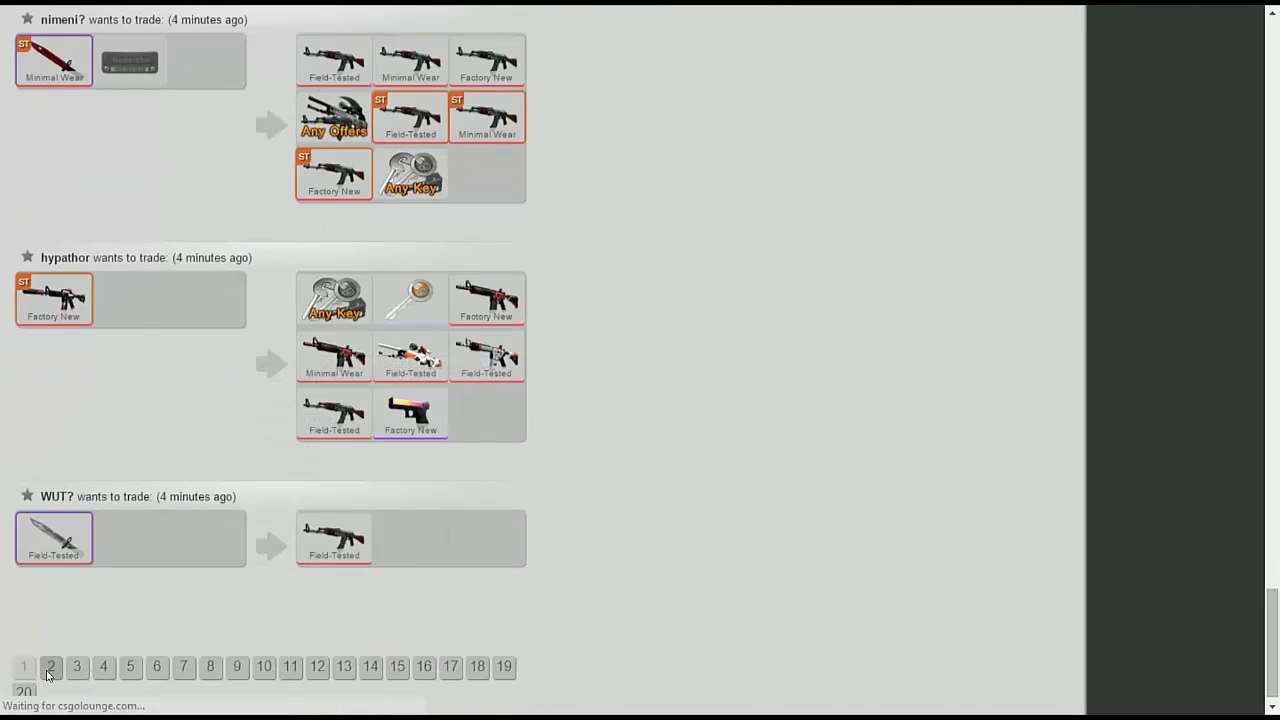
scroll(175, 615, "down", 4)
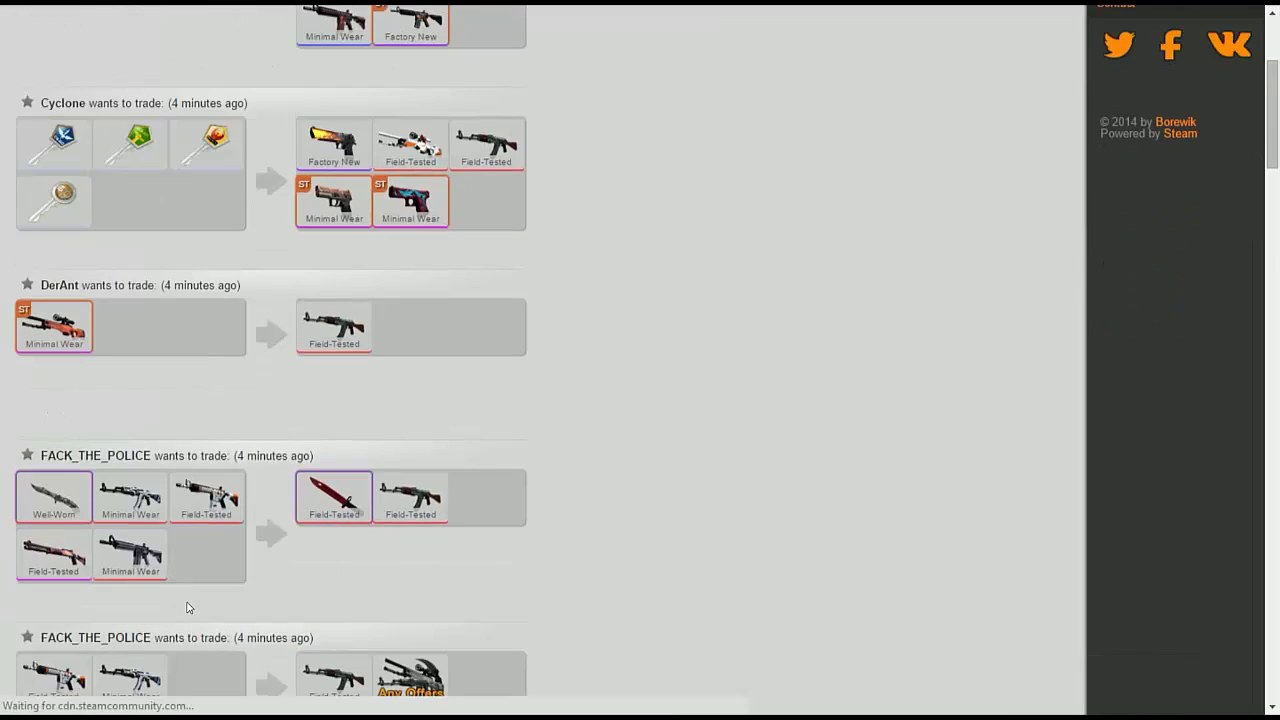
scroll(500, 280, "up", 3)
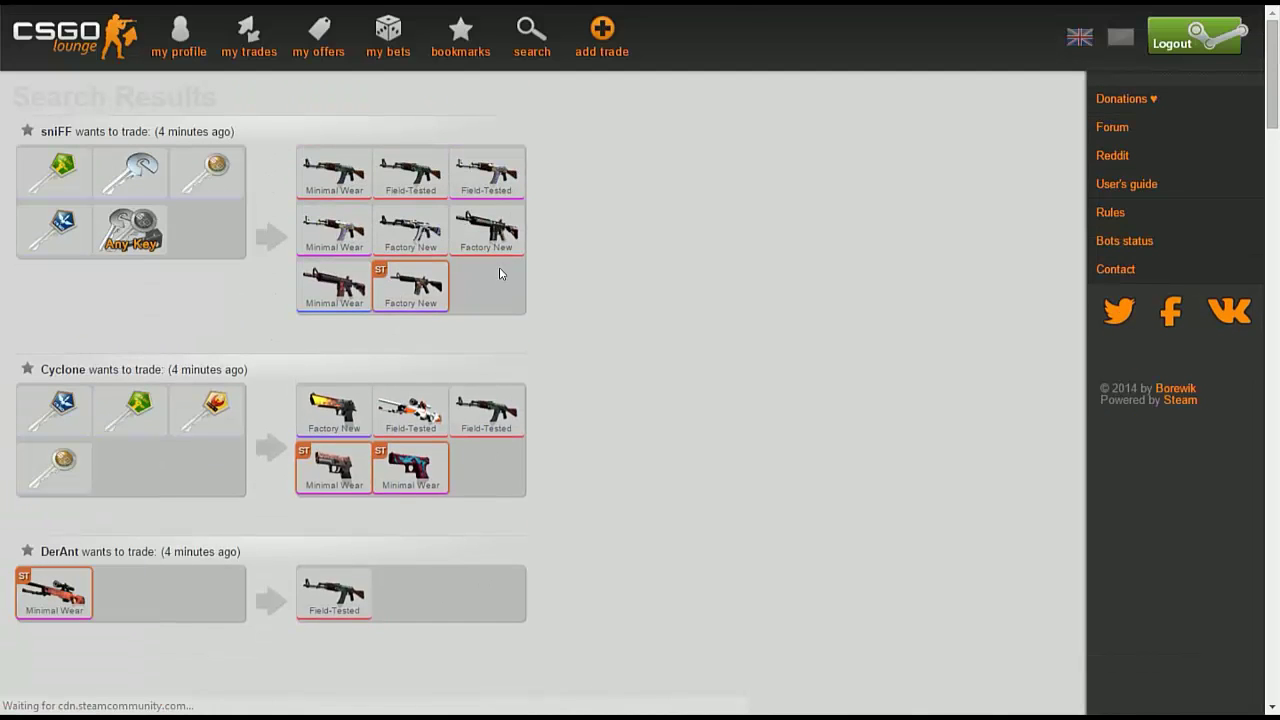
- Start a new trade search and filter the wanted-item list by "Karambit Fade"
left_click(527, 35)
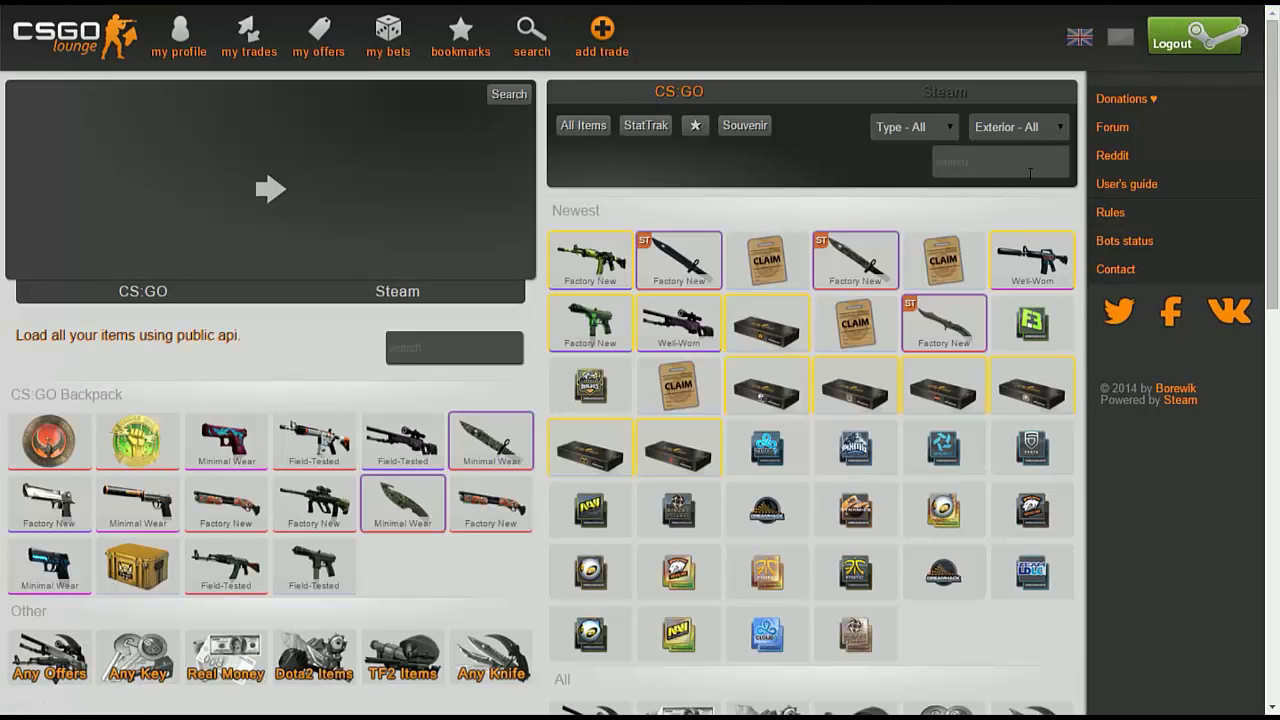
left_click(1030, 173)
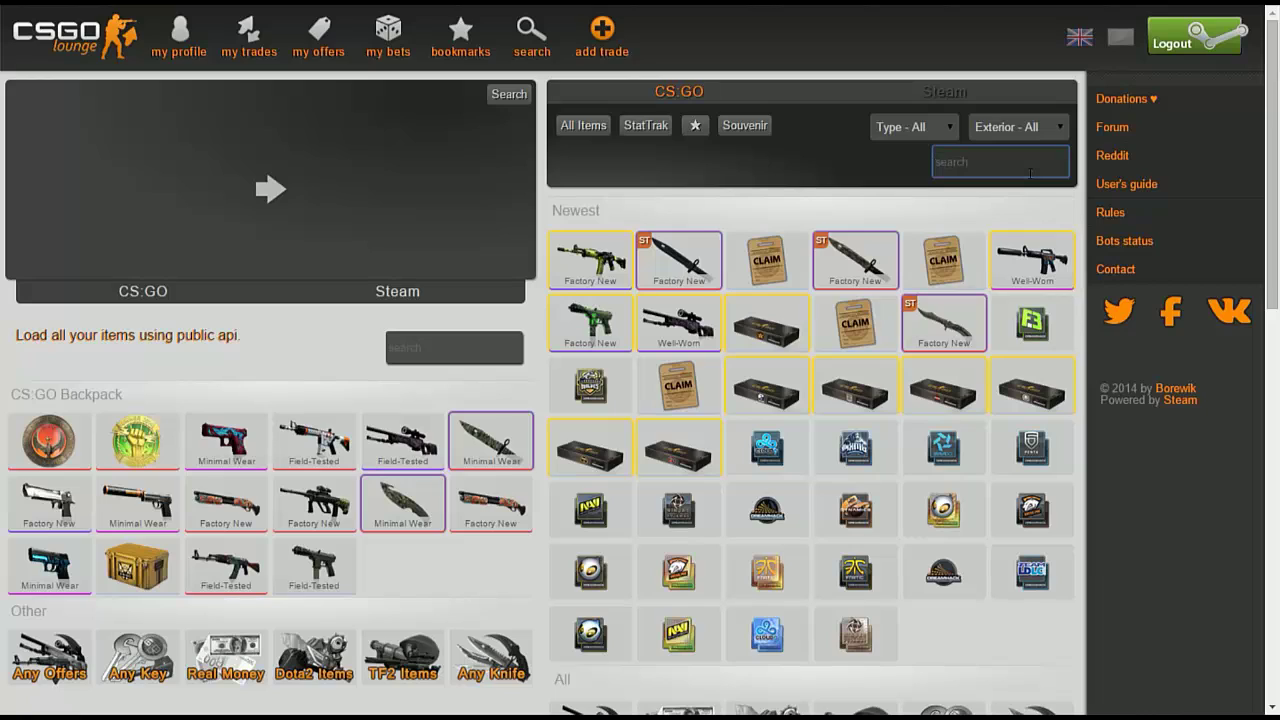
type("Ka")
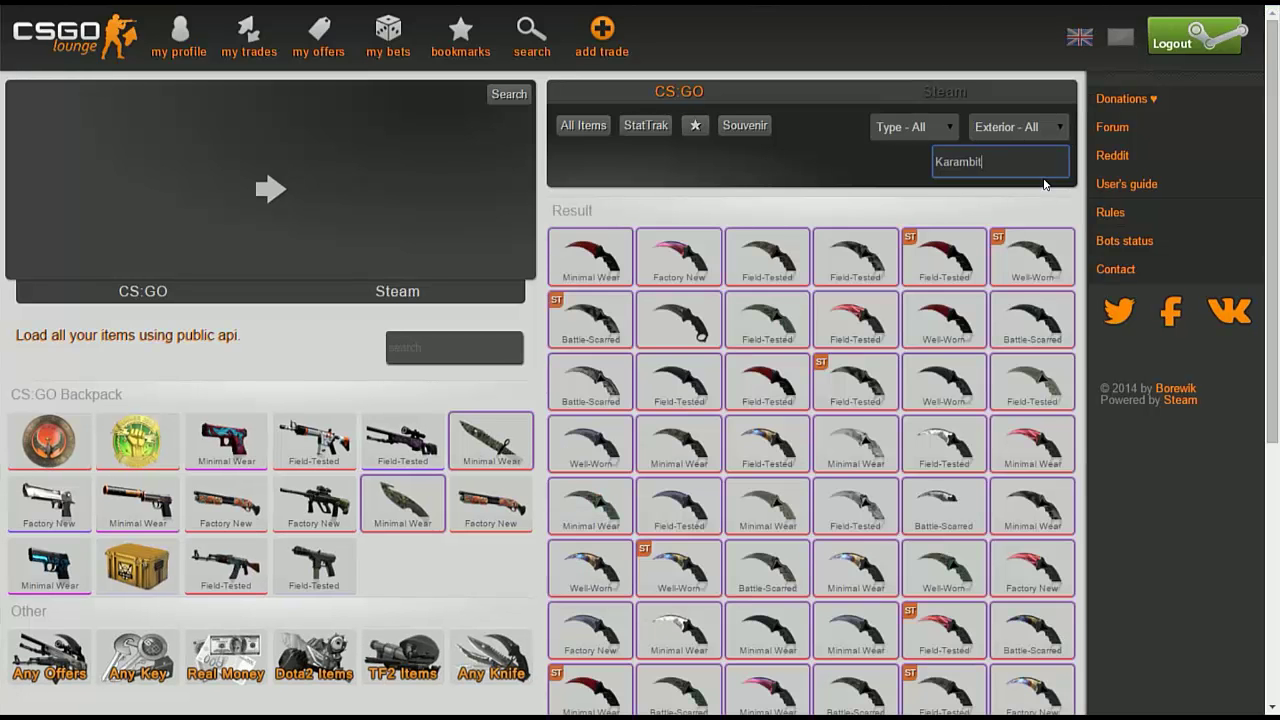
type("rambit Fade")
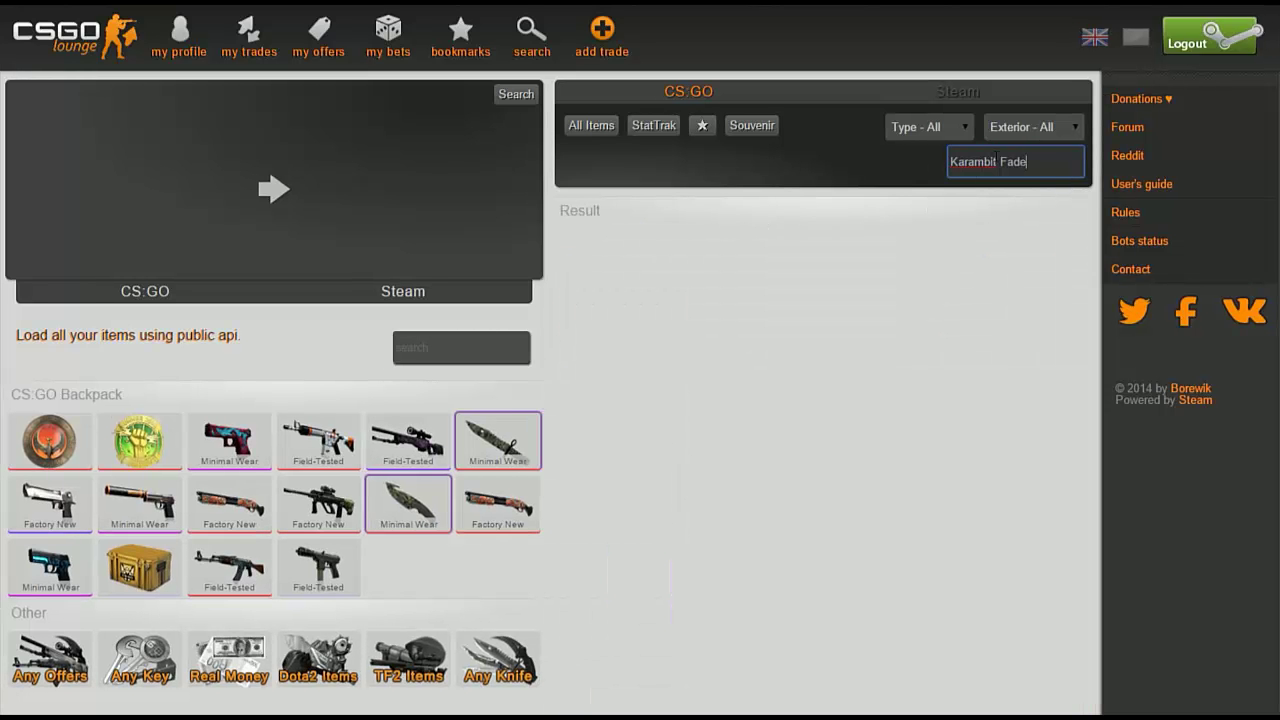
- Replace the wanted-item filter text with "Fade"
left_click(1001, 156)
key("BackSpace")
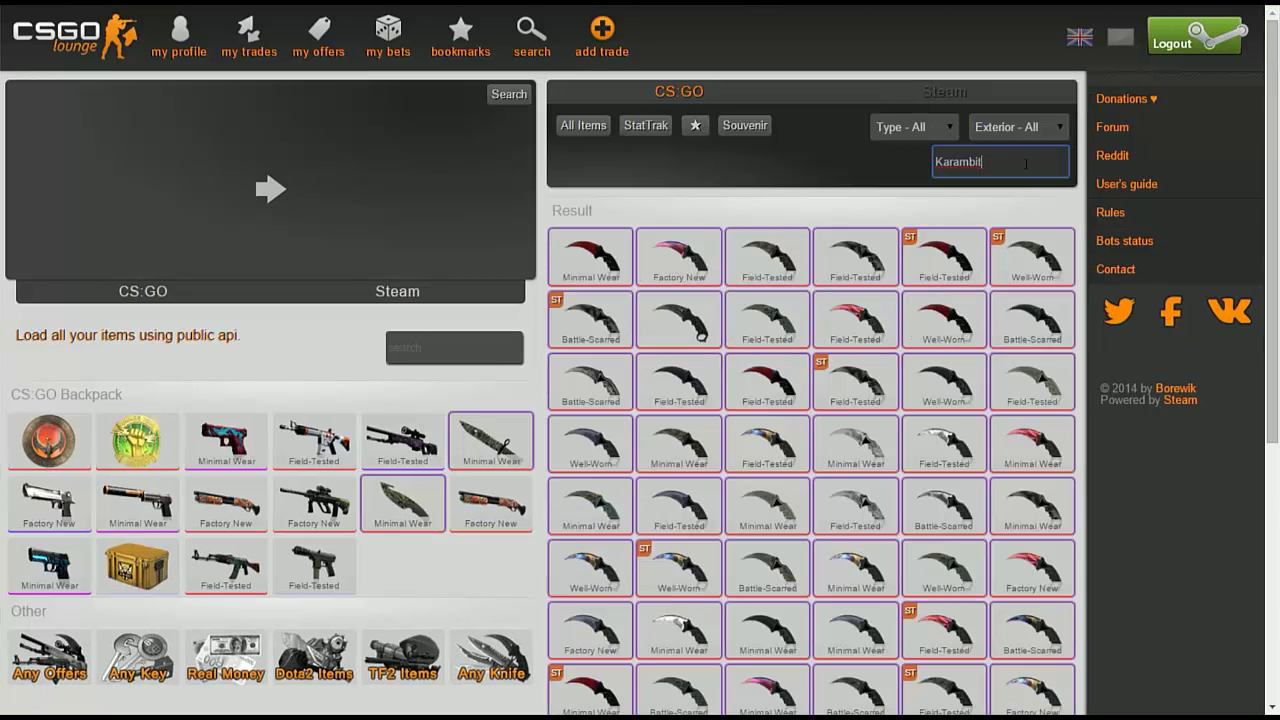
key("ctrl+a")
type("Fade")
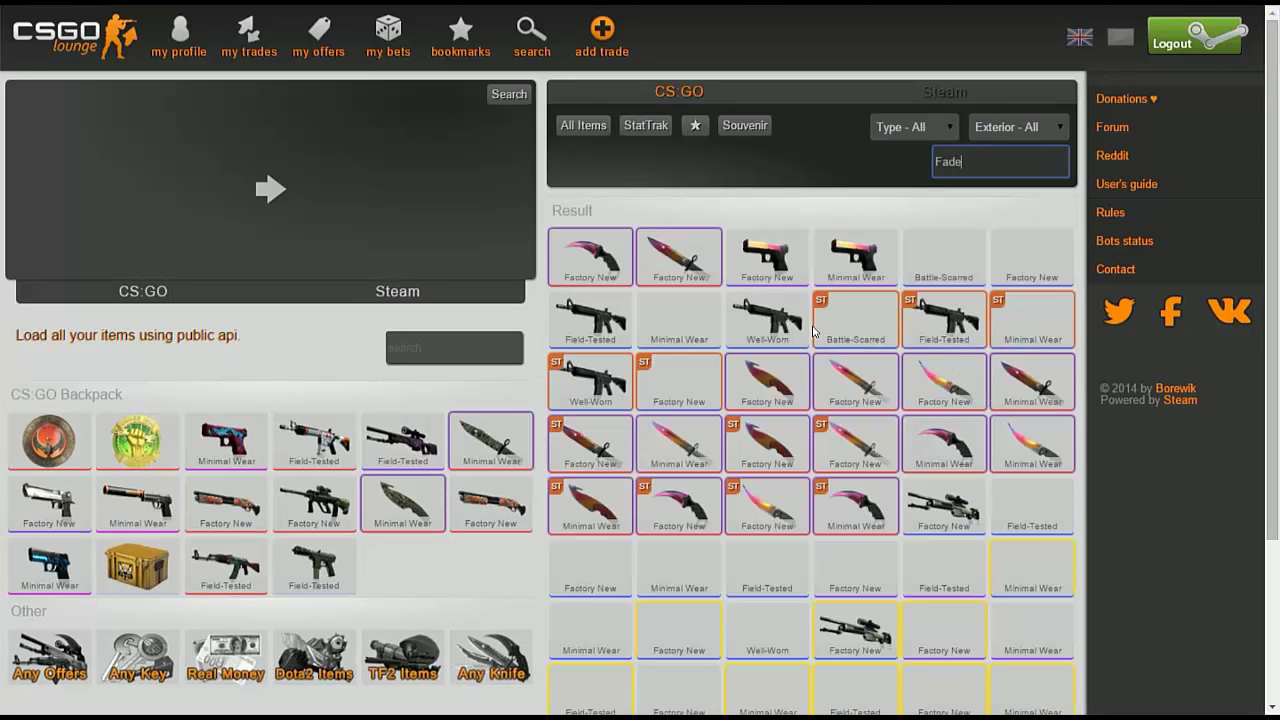
- Limit the Fade results to knives, add the Karambit | Fade (Factory New) and search for matching trades
left_click(694, 127)
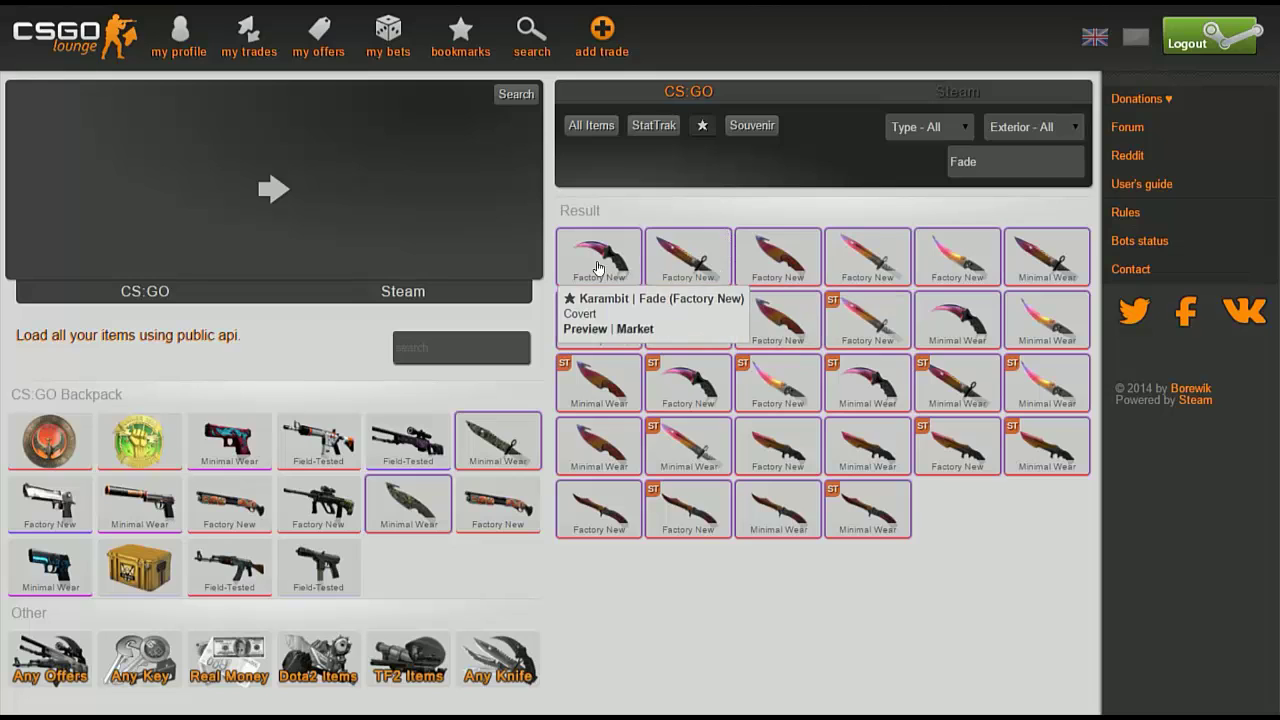
left_click(598, 255)
left_click(512, 95)
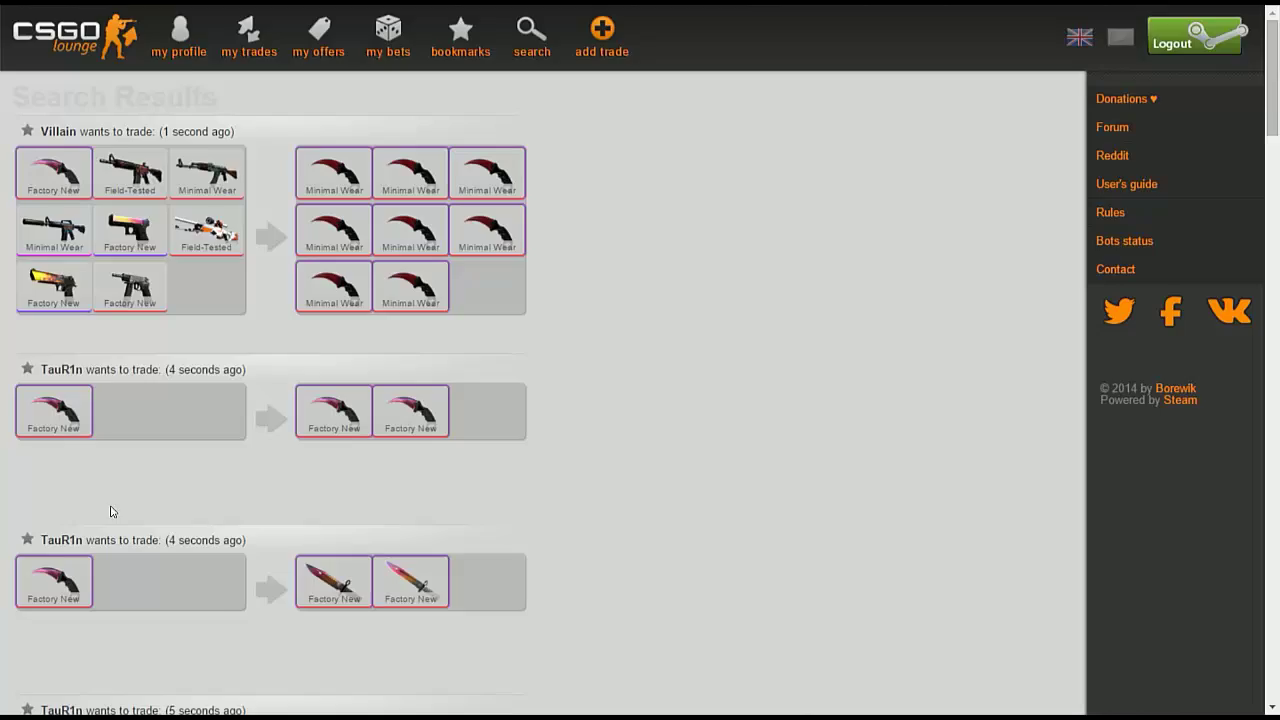
- Open the trade offering a single Factory New Karambit Fade for two Factory New Fade knives
scroll(105, 505, "down", 1)
mouse_move(55, 460)
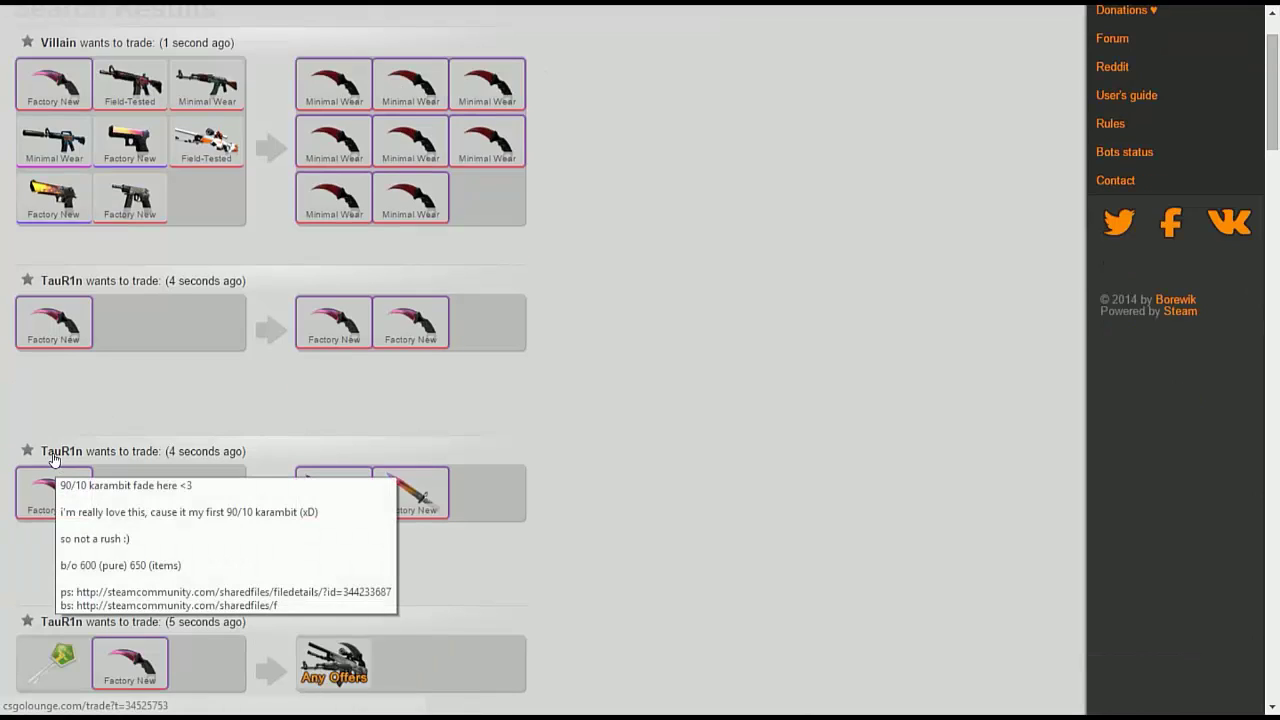
left_click(55, 460)
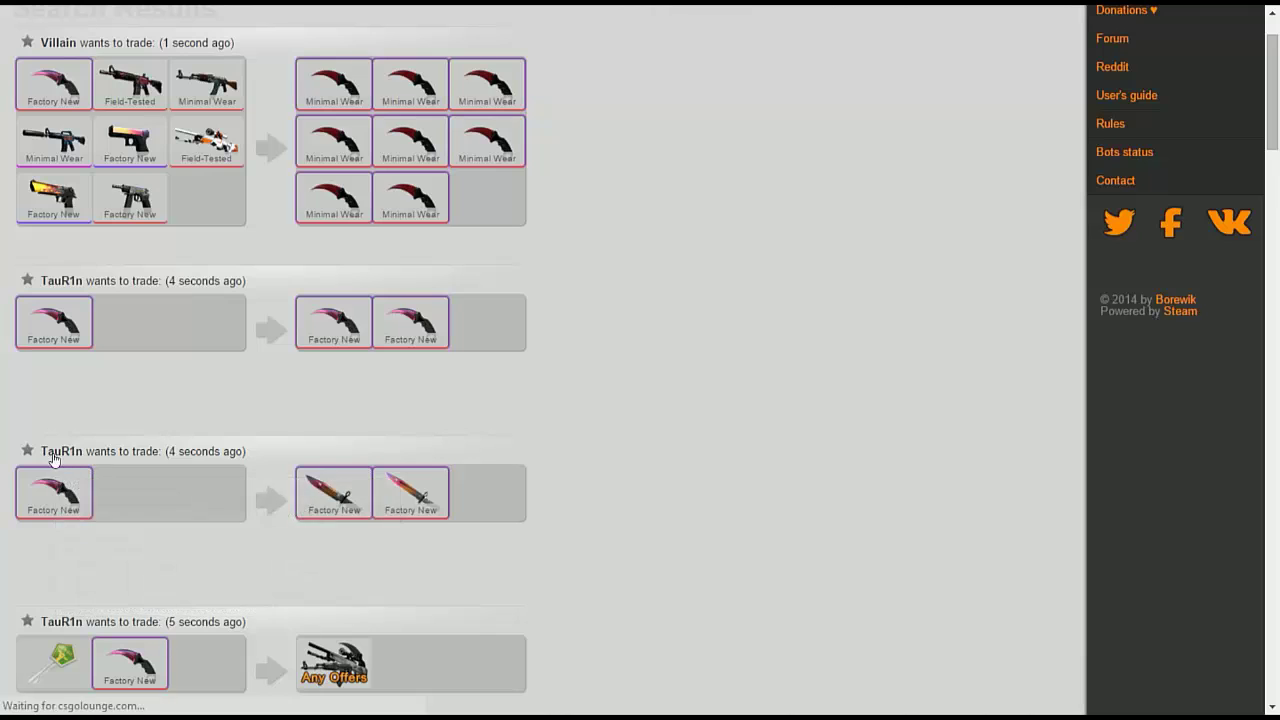
- Go to the end of the trade's comments and post the reply "Nice fade."
scroll(700, 543, "down", 8)
scroll(684, 540, "down", 15)
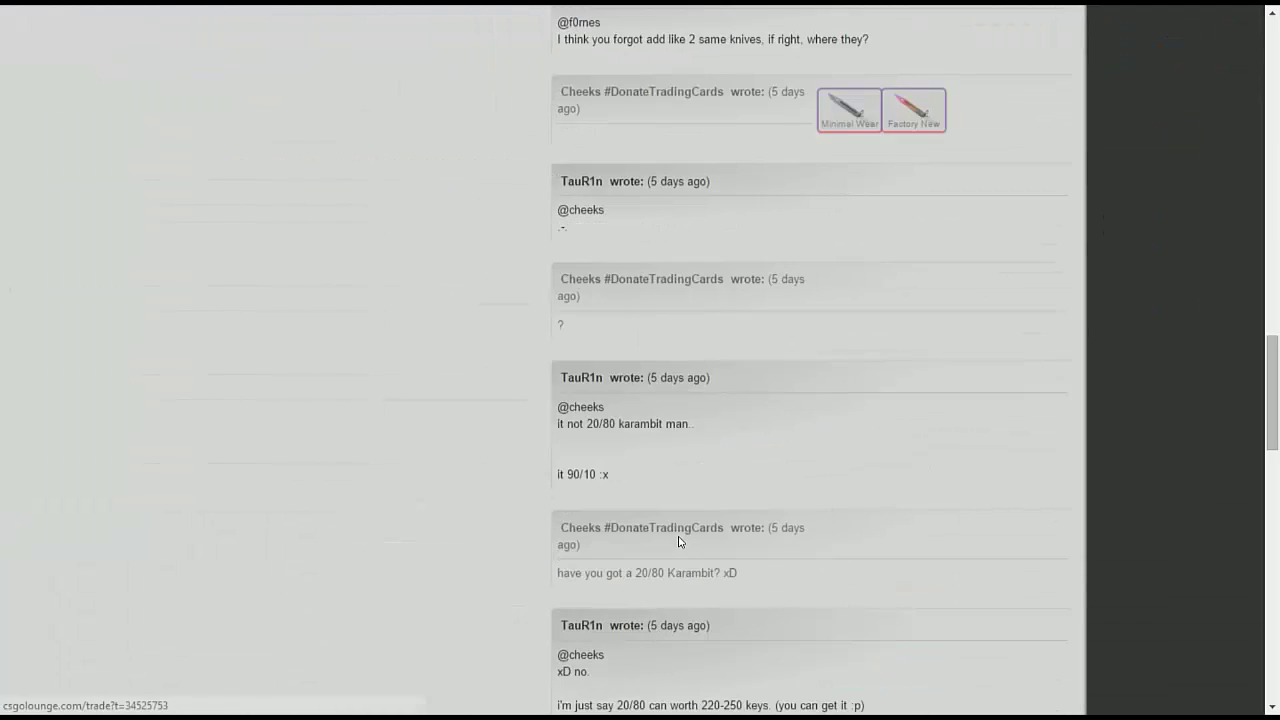
left_click(664, 622)
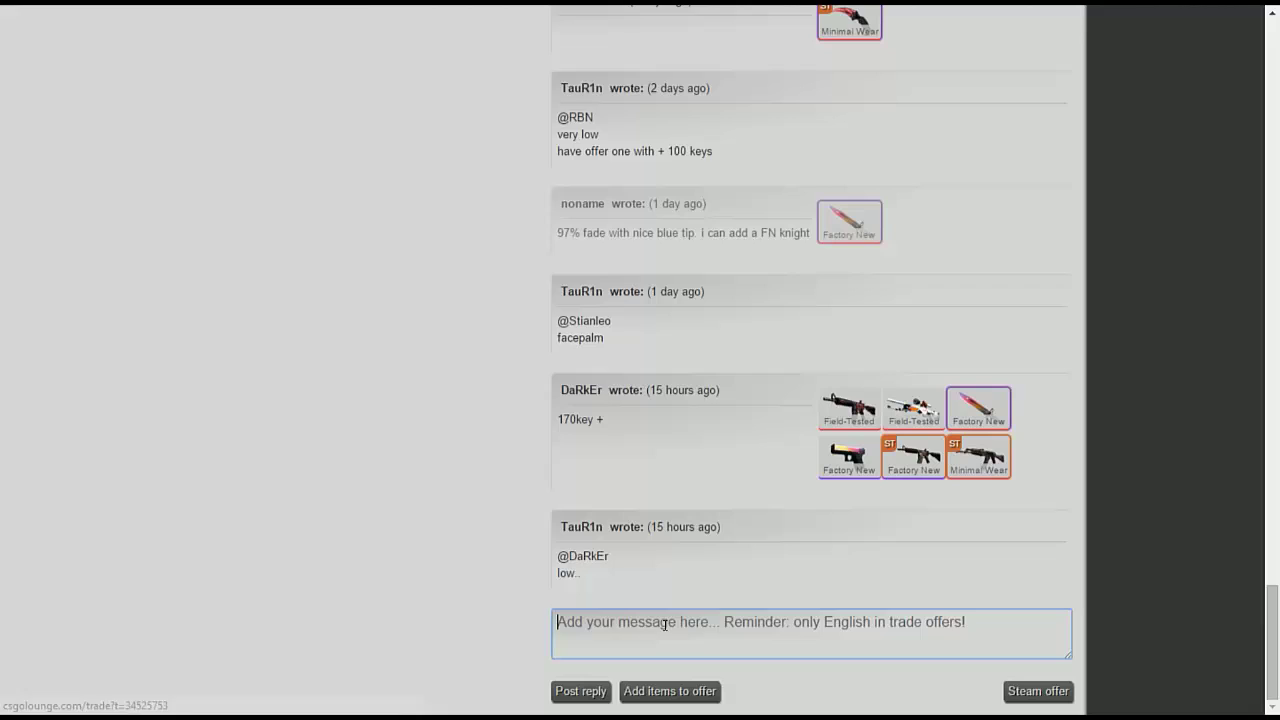
type("Nice fade.")
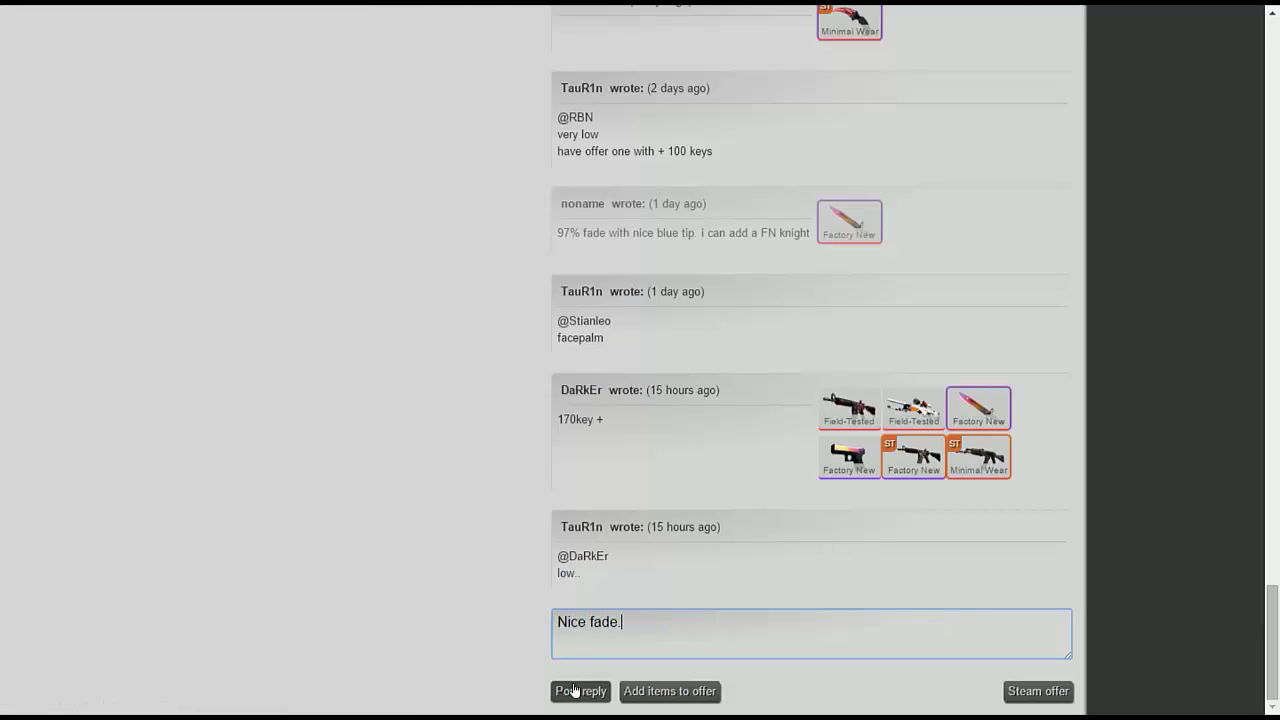
left_click(573, 691)
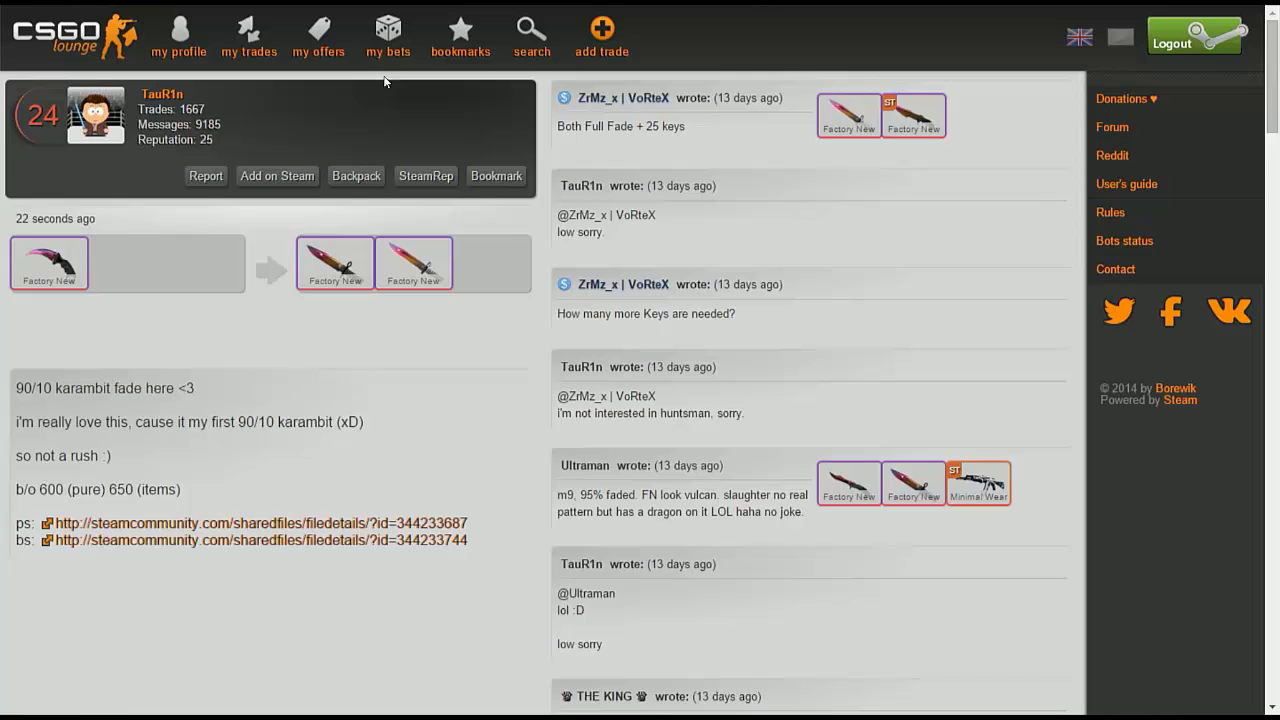
- Review the account's own posted trades
left_click(252, 55)
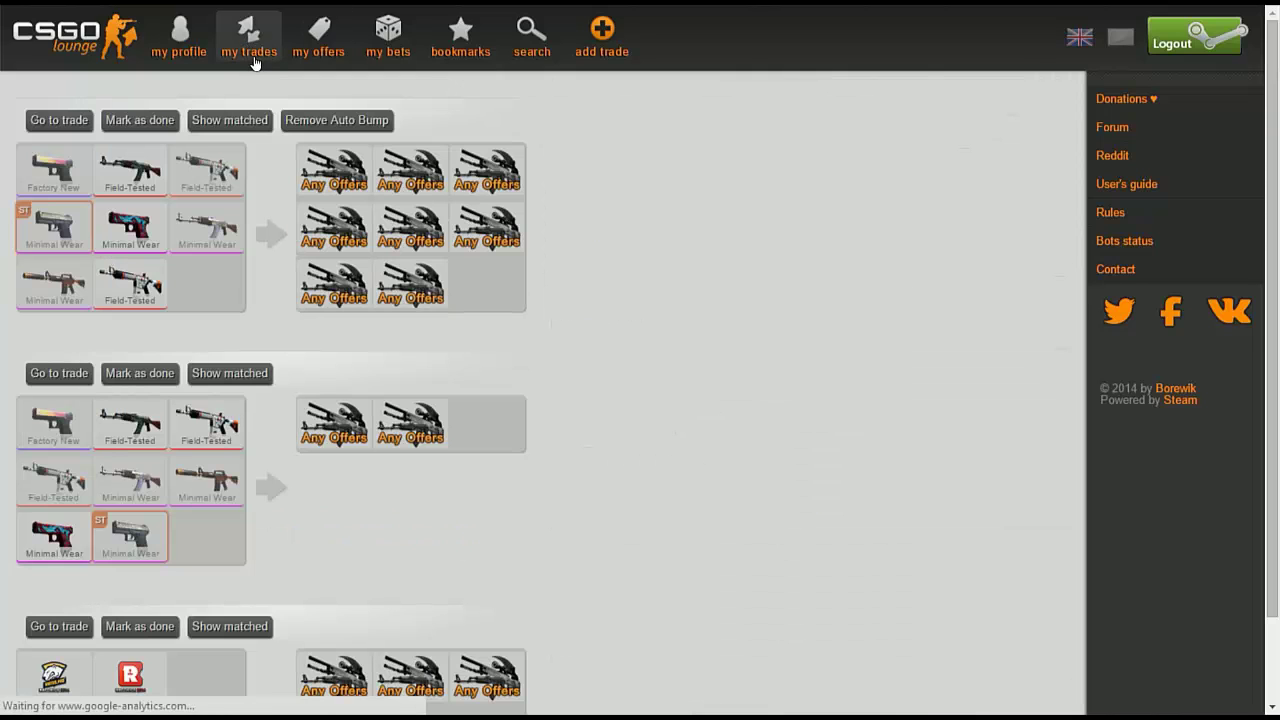
scroll(385, 250, "down", 1)
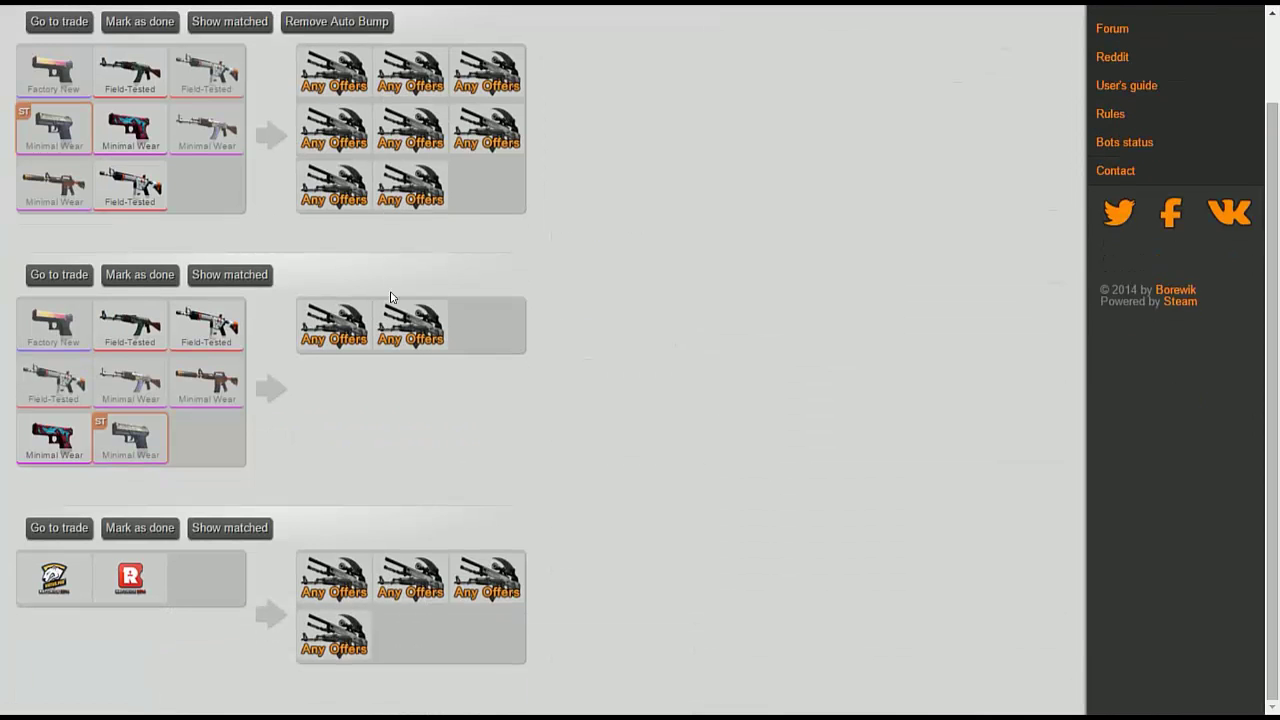
scroll(546, 484, "up", 1)
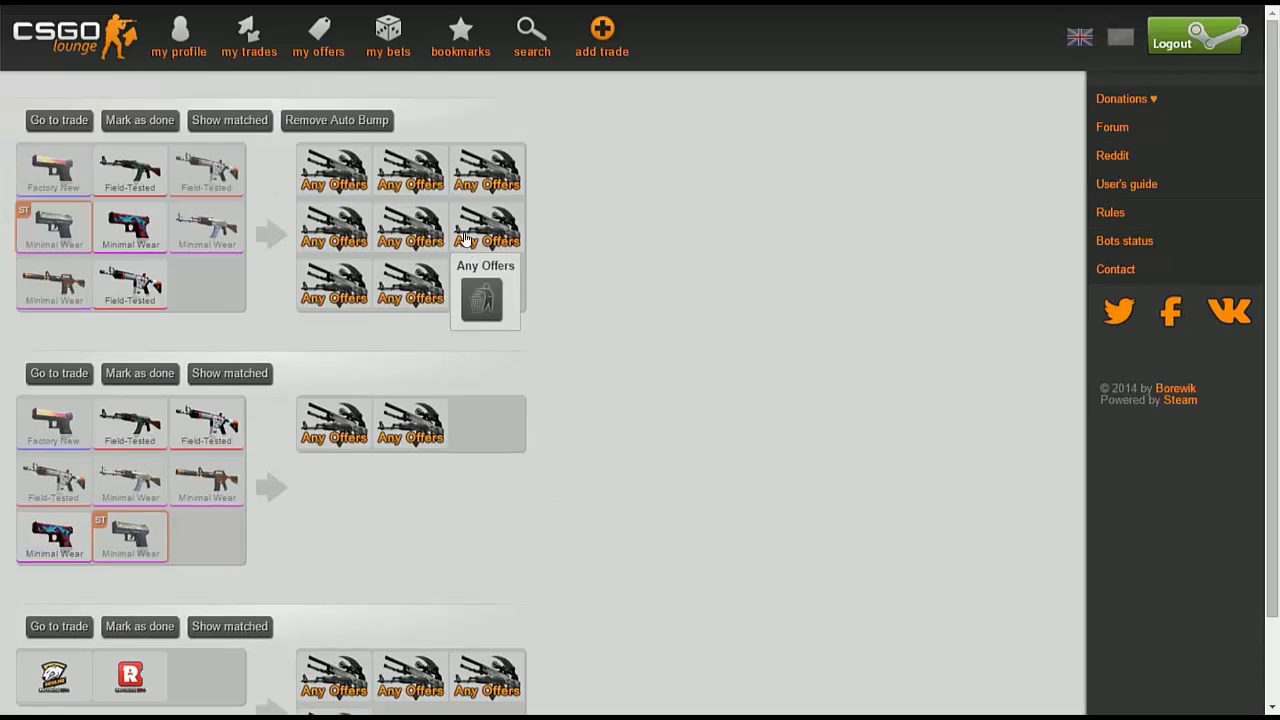
- Start a new trade offering the Minimal Wear gut-hook knife in return for two Any Offers items
left_click(601, 48)
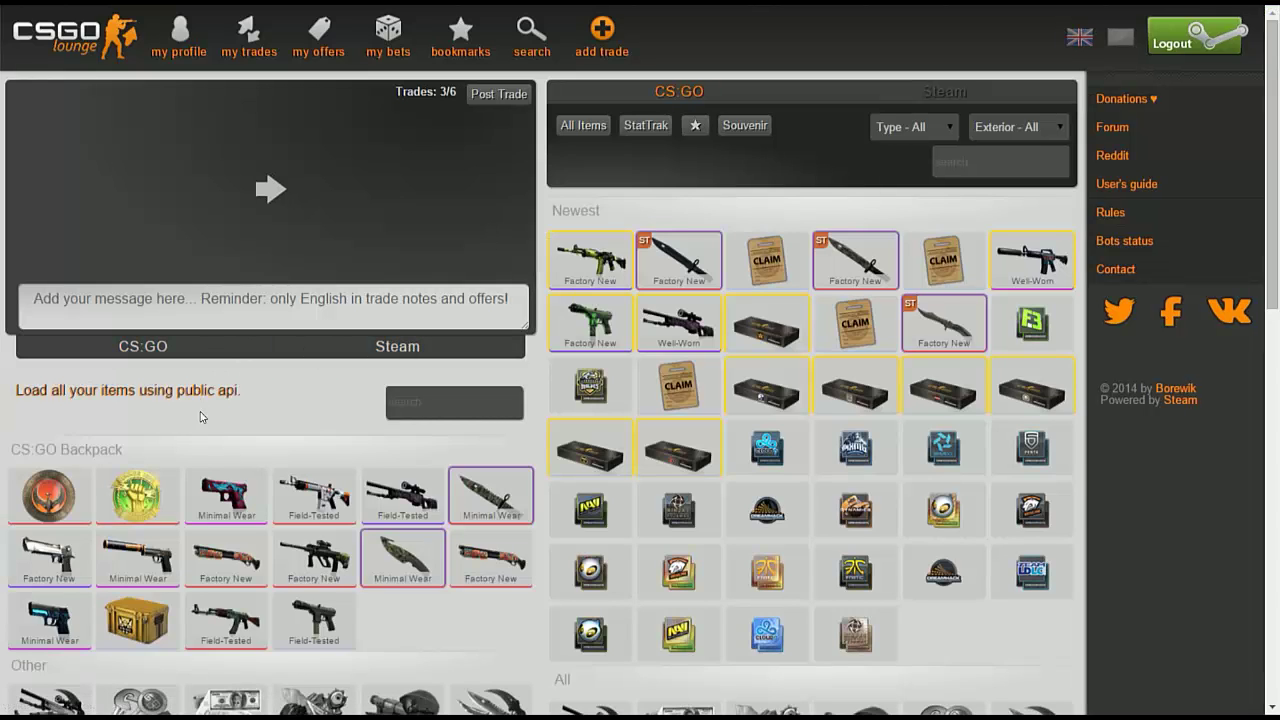
left_click(399, 555)
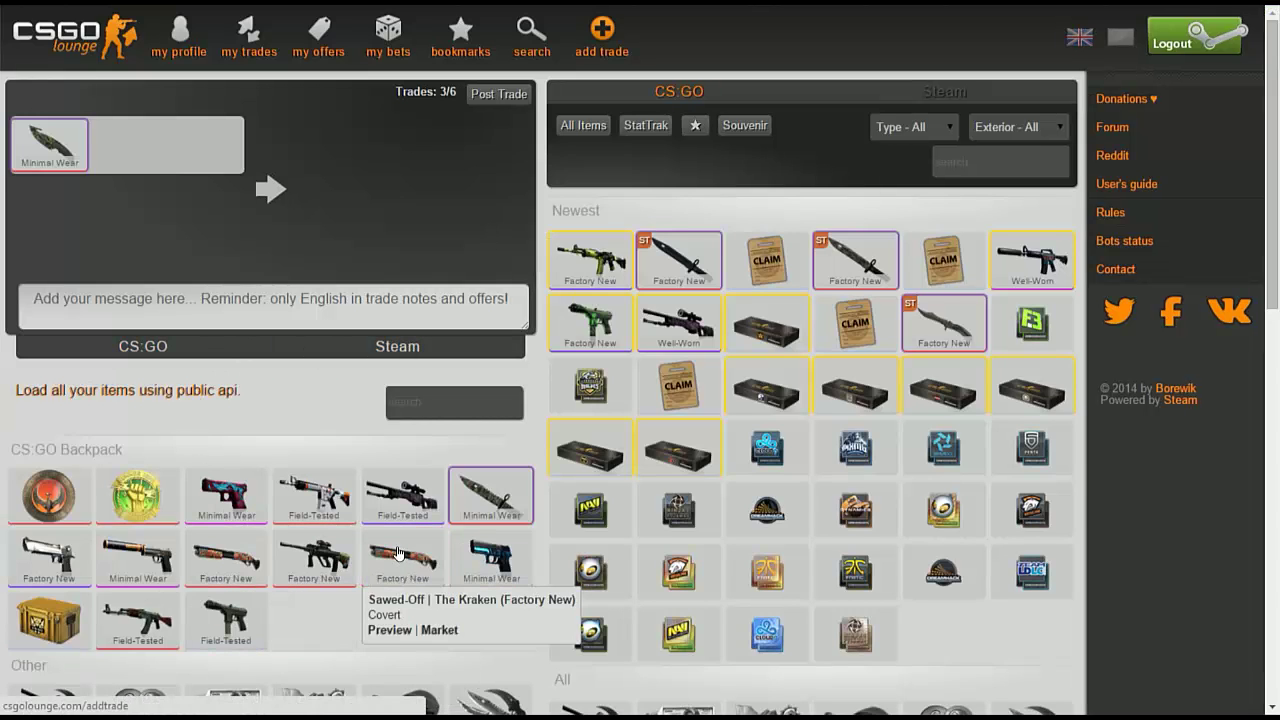
scroll(580, 500, "down", 3)
scroll(735, 385, "up", 2)
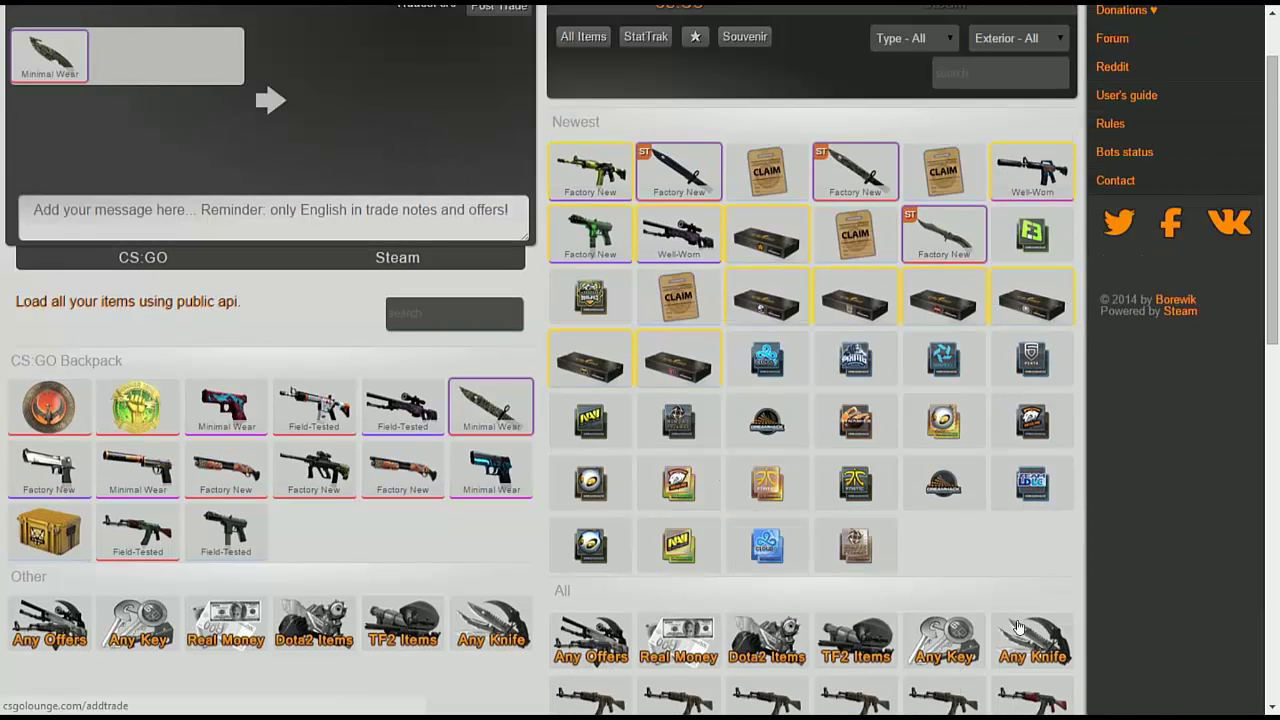
left_click(590, 638)
left_click(590, 638)
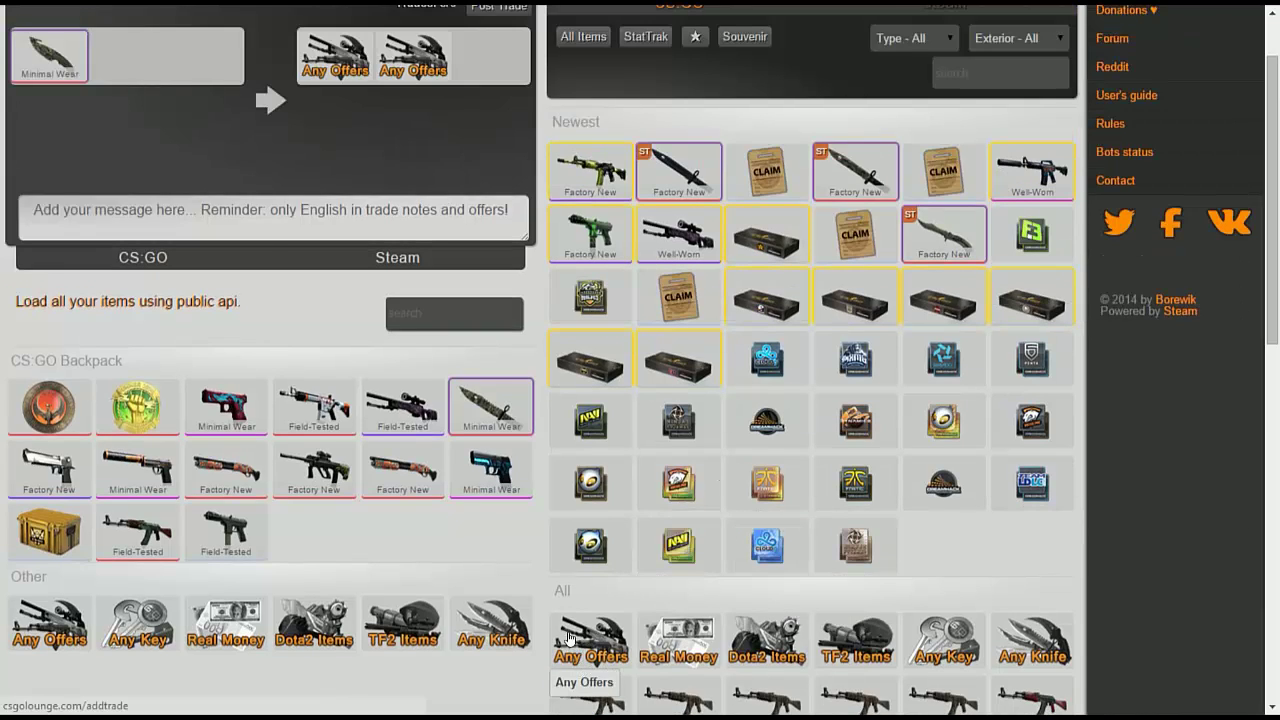
- Add the note "Looking for any offers around this price range. No lowballing please." and post the trade
left_click(214, 222)
type("Looking")
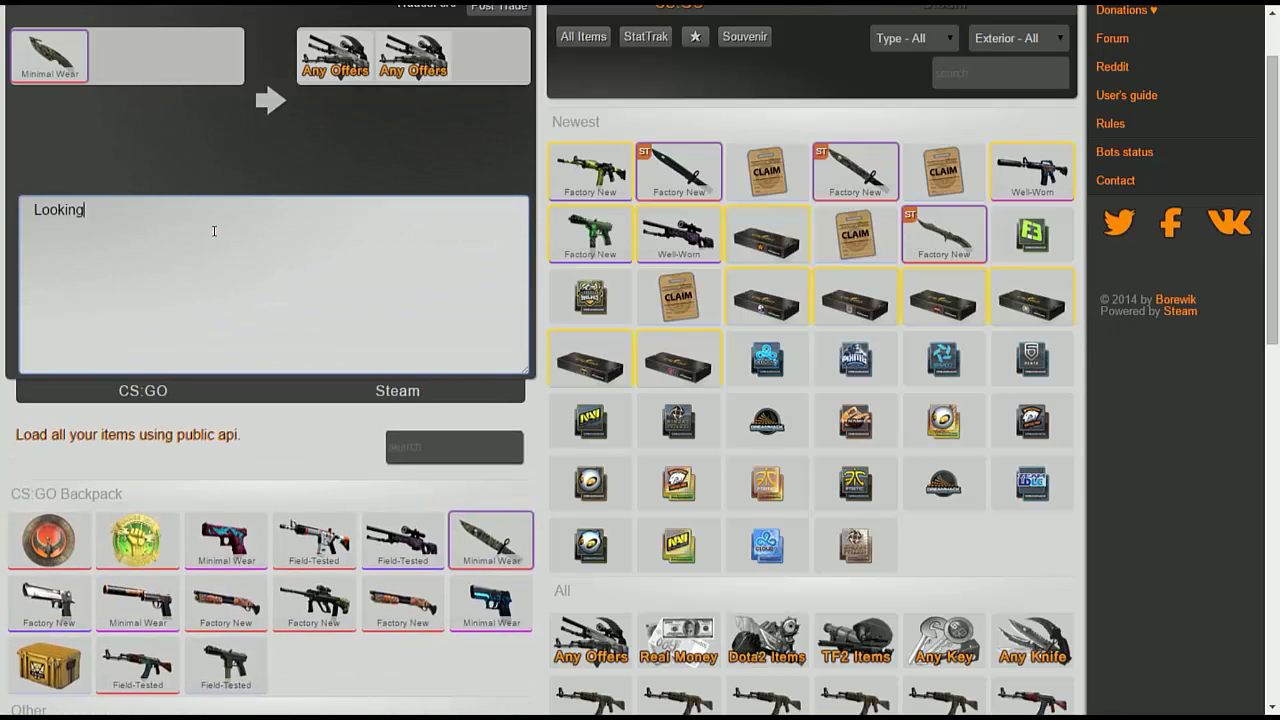
type(" for any offers around this price range. No lowballing please.")
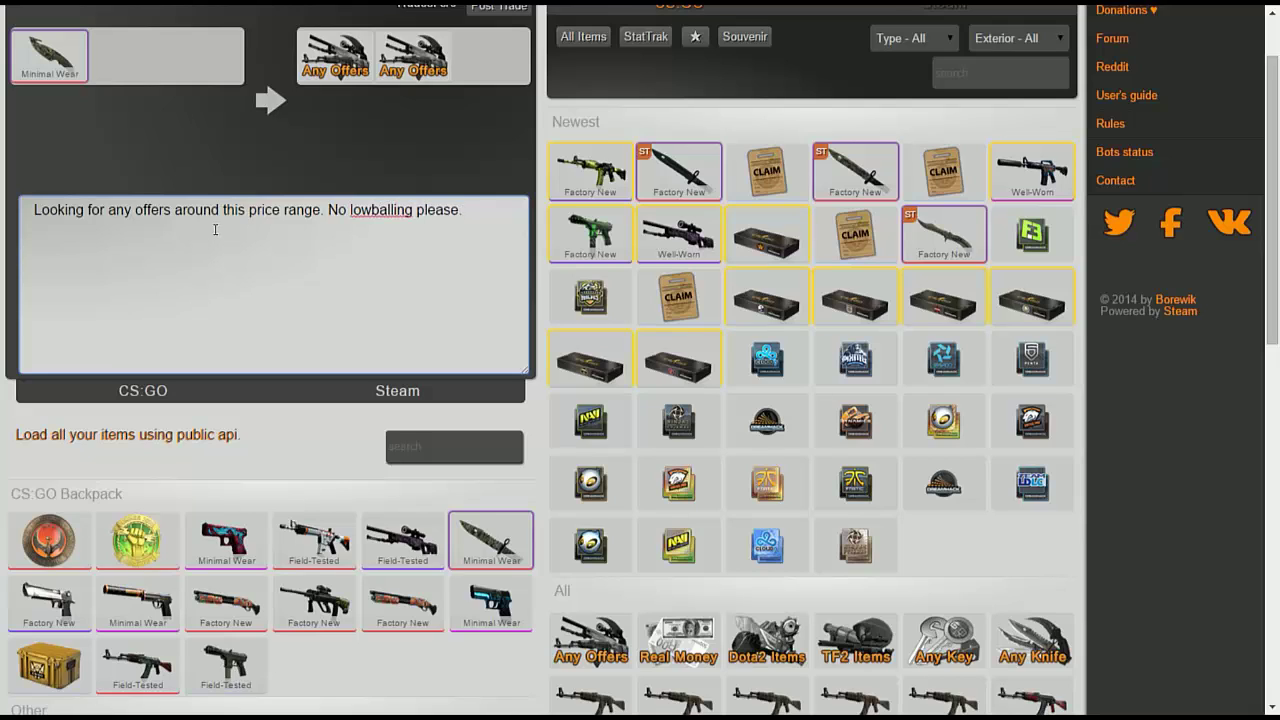
left_click(507, 12)
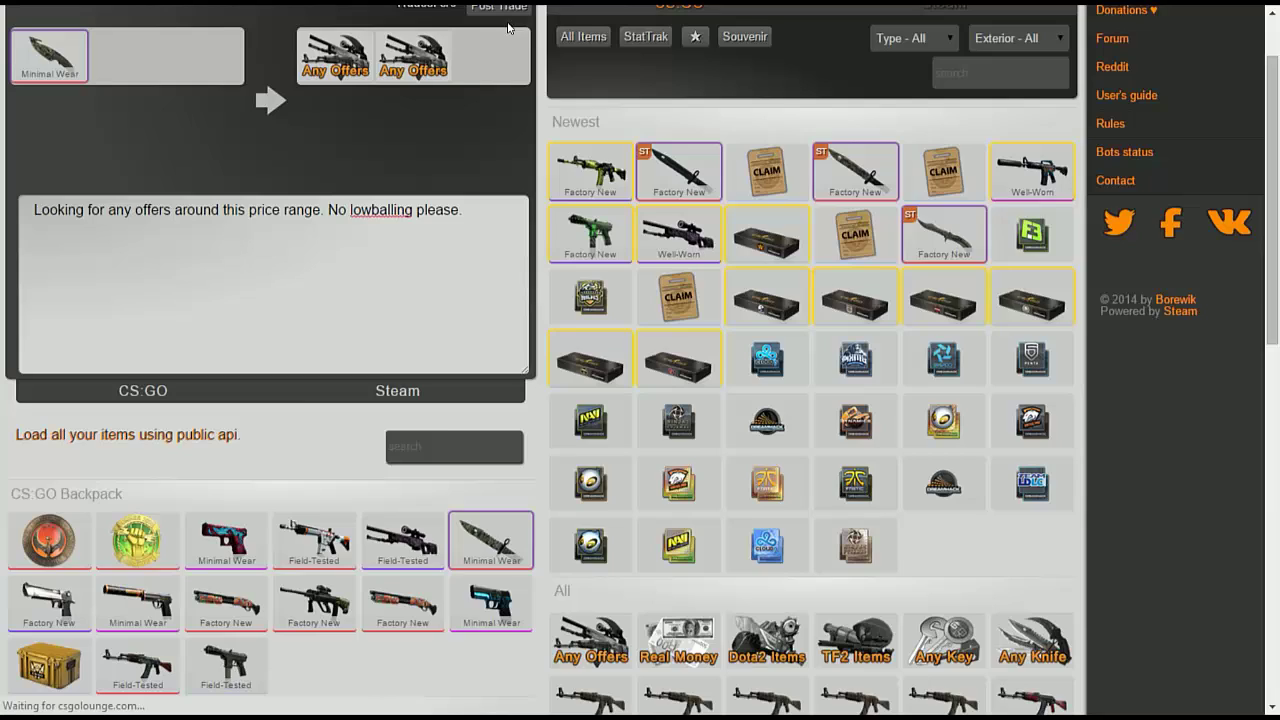
- Open the page of the newly posted gut-hook knife trade from the account's trade list
scroll(374, 314, "down", 3)
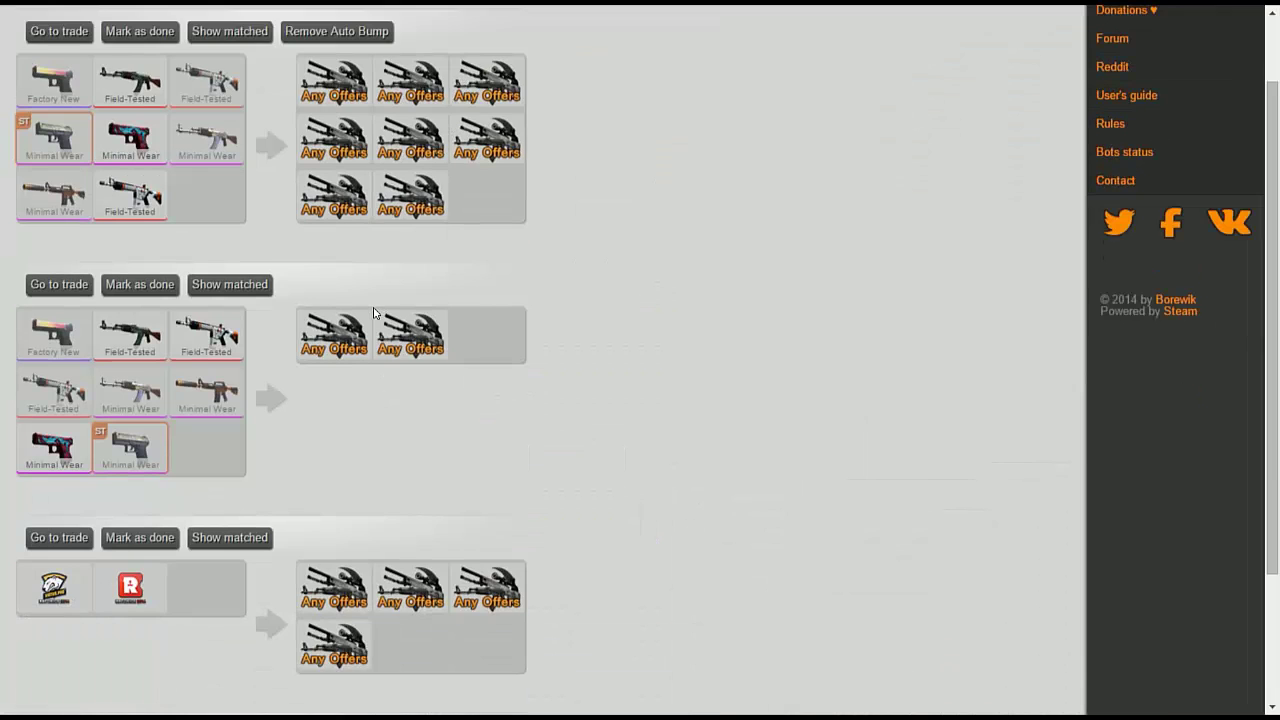
scroll(374, 314, "down", 1)
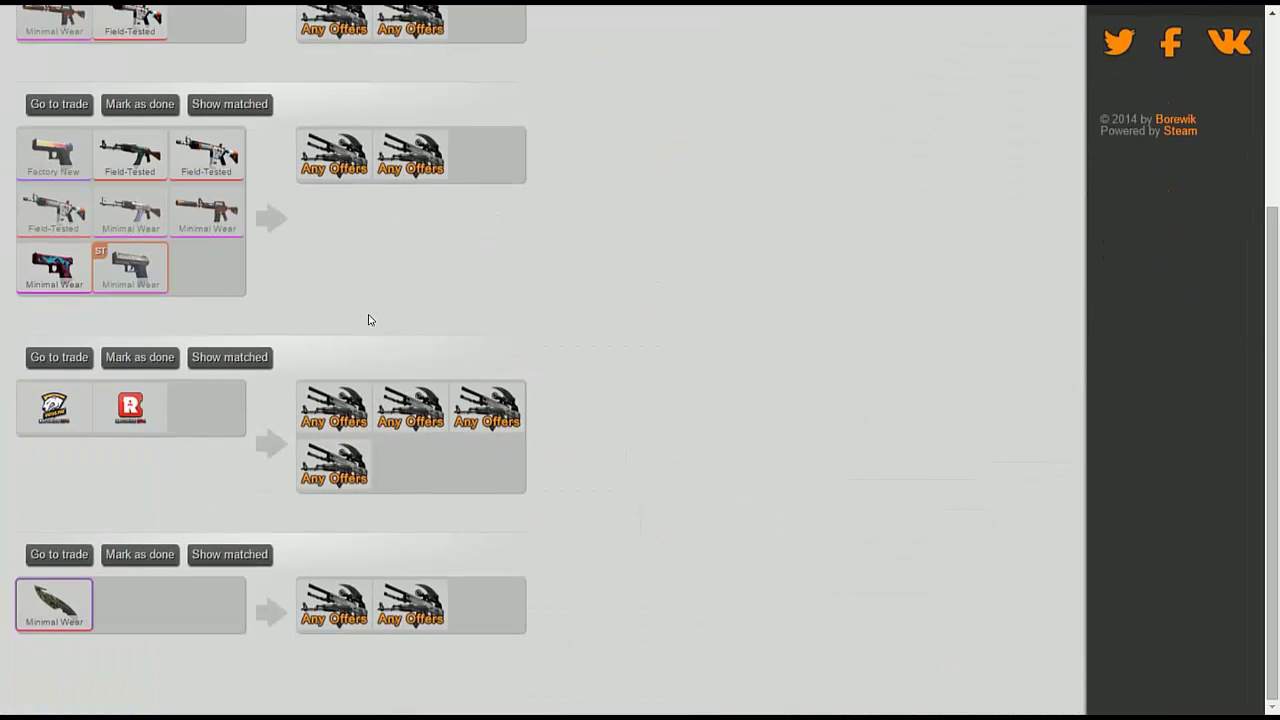
left_click(56, 557)
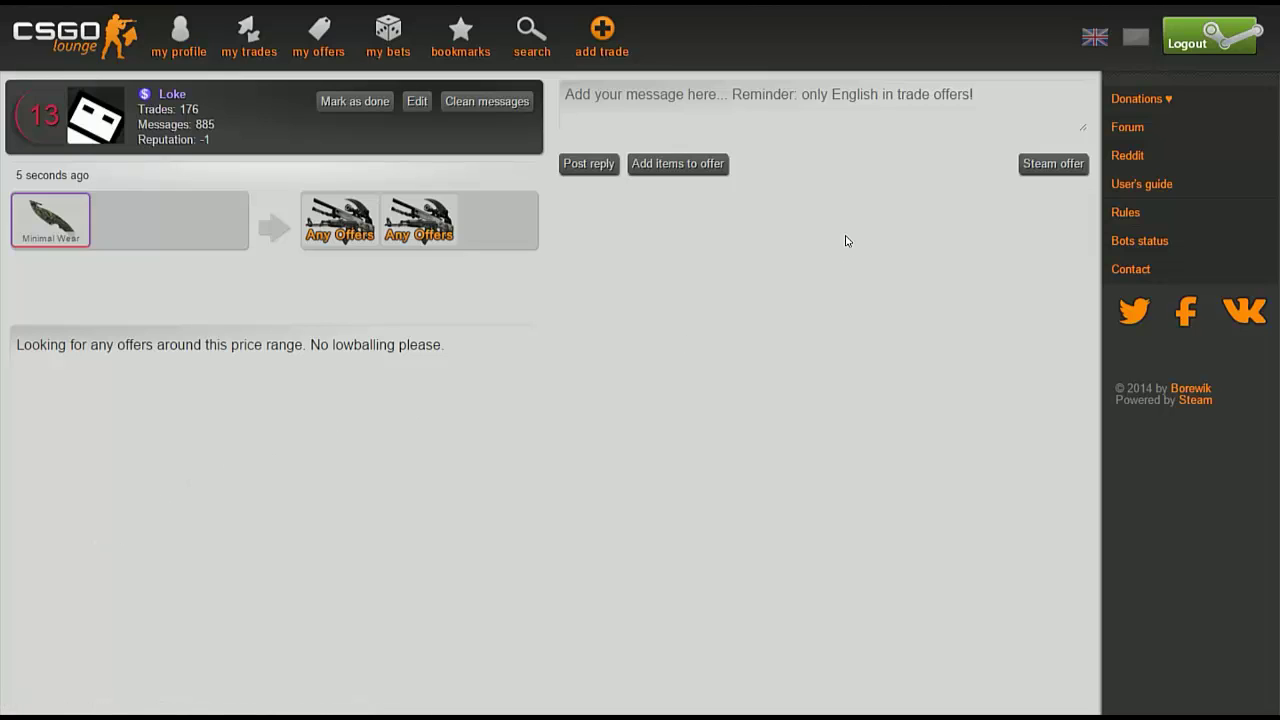
- Review the trades on which the account has made offers
left_click(332, 56)
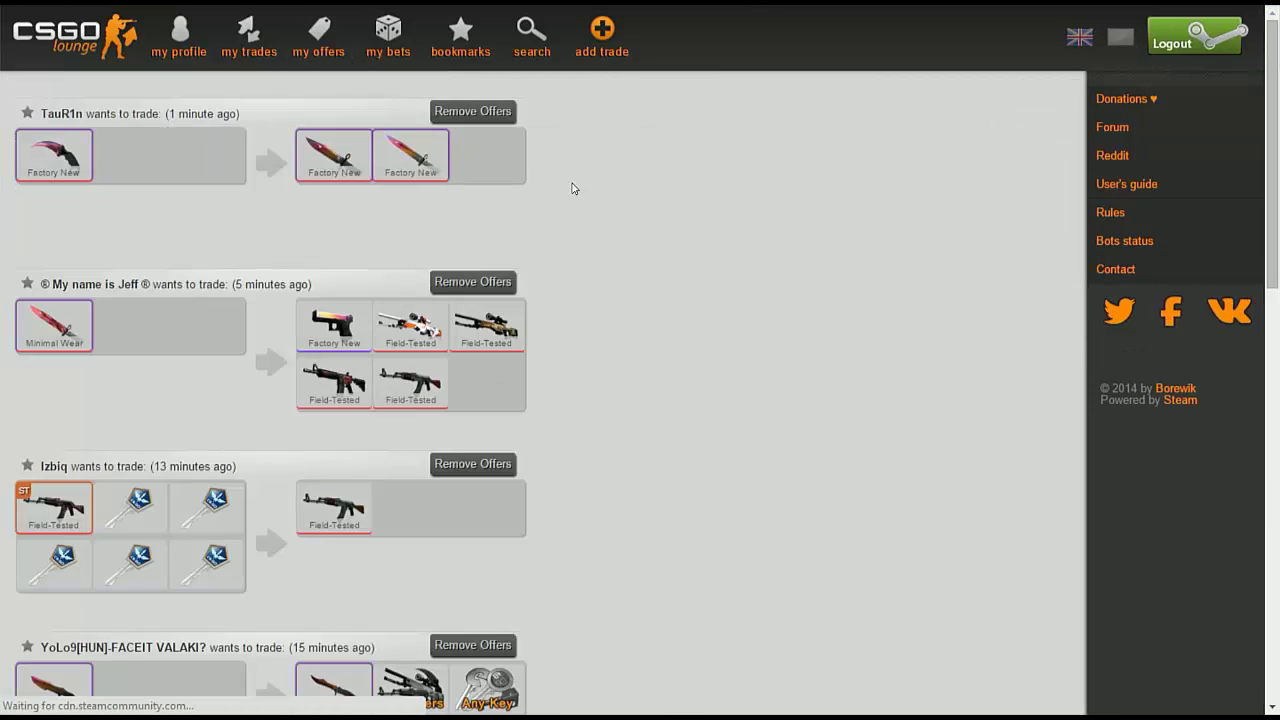
scroll(113, 319, "down", 3)
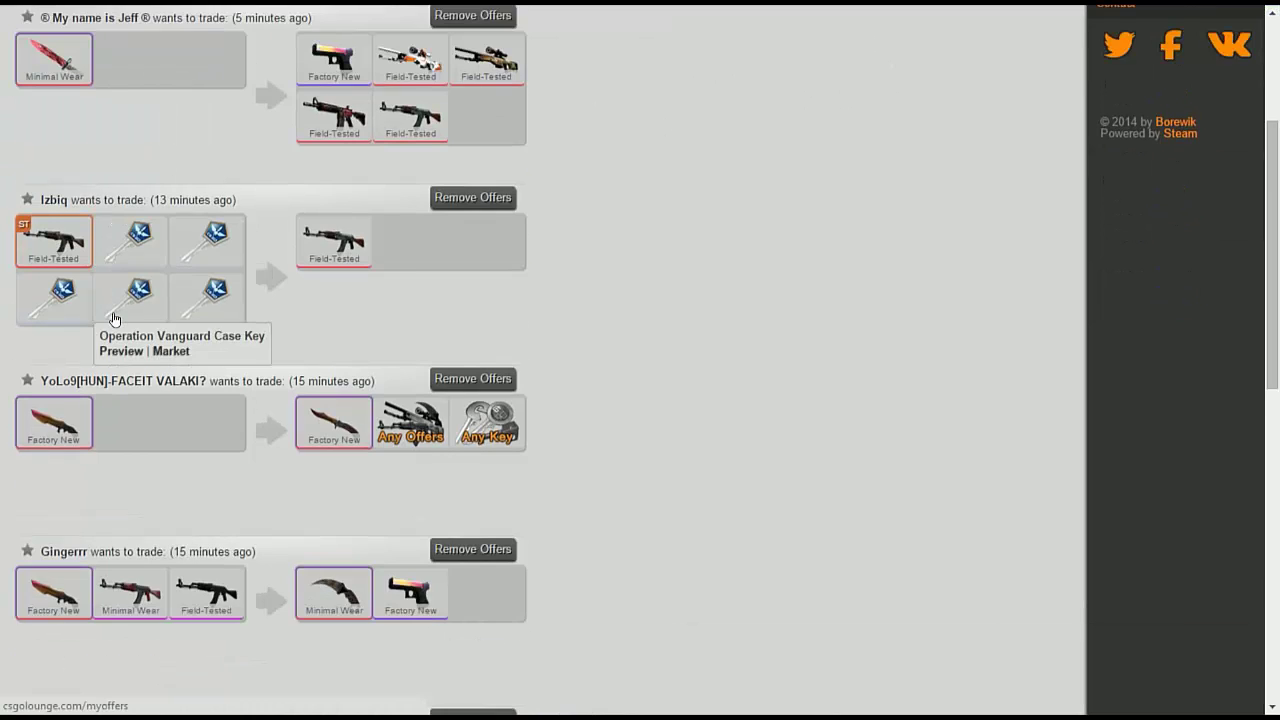
scroll(113, 319, "down", 2)
scroll(140, 305, "up", 5)
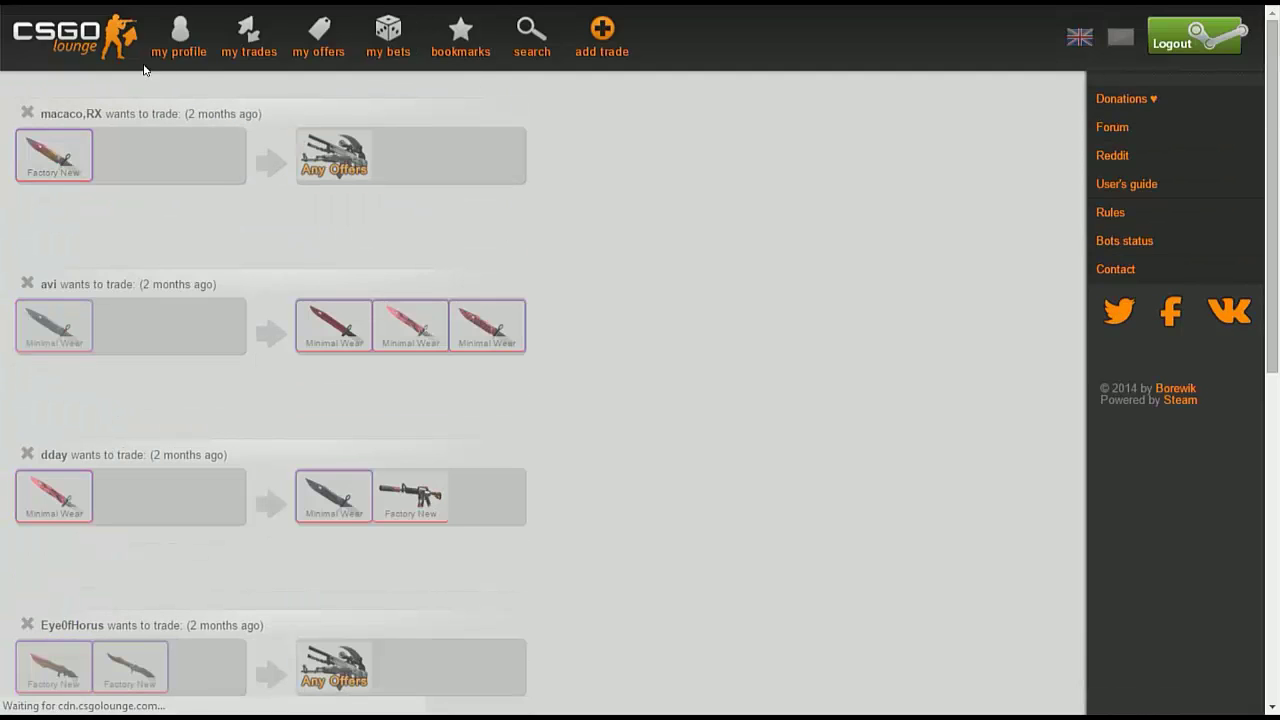
- Look over the bookmarked trades and the account's profile page
mouse_move(92, 325)
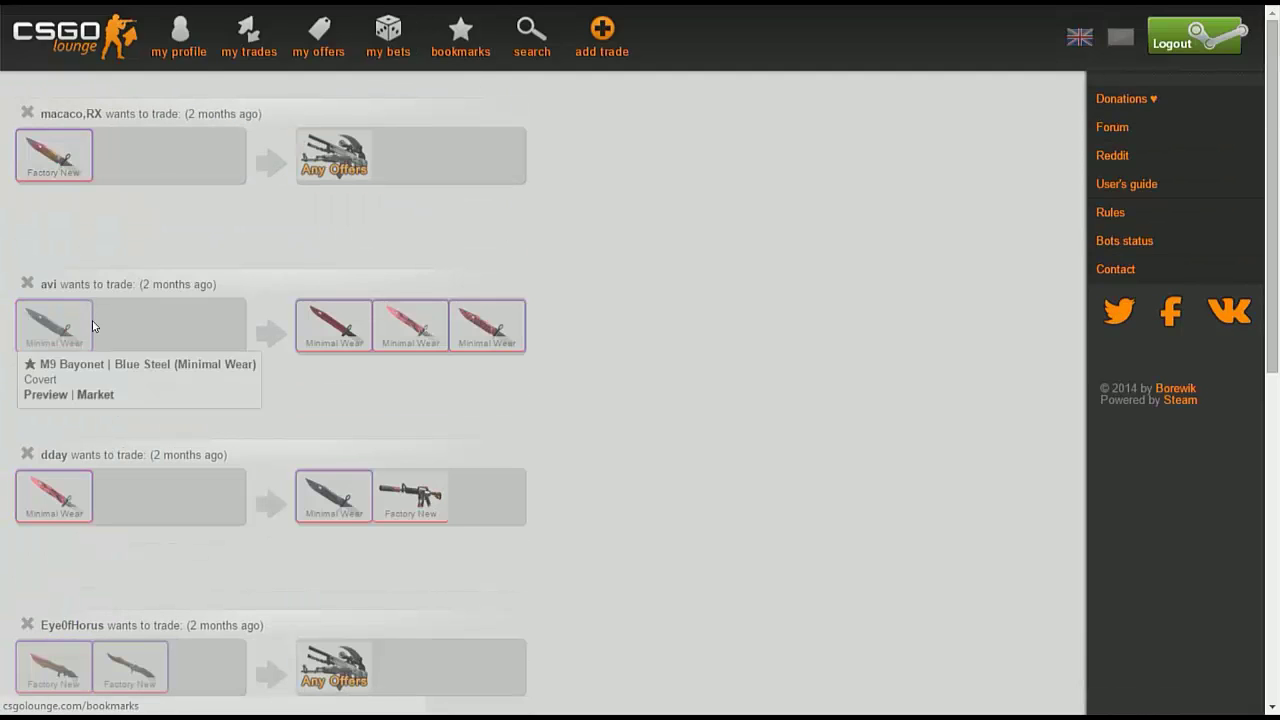
left_click(191, 50)
left_click(251, 46)
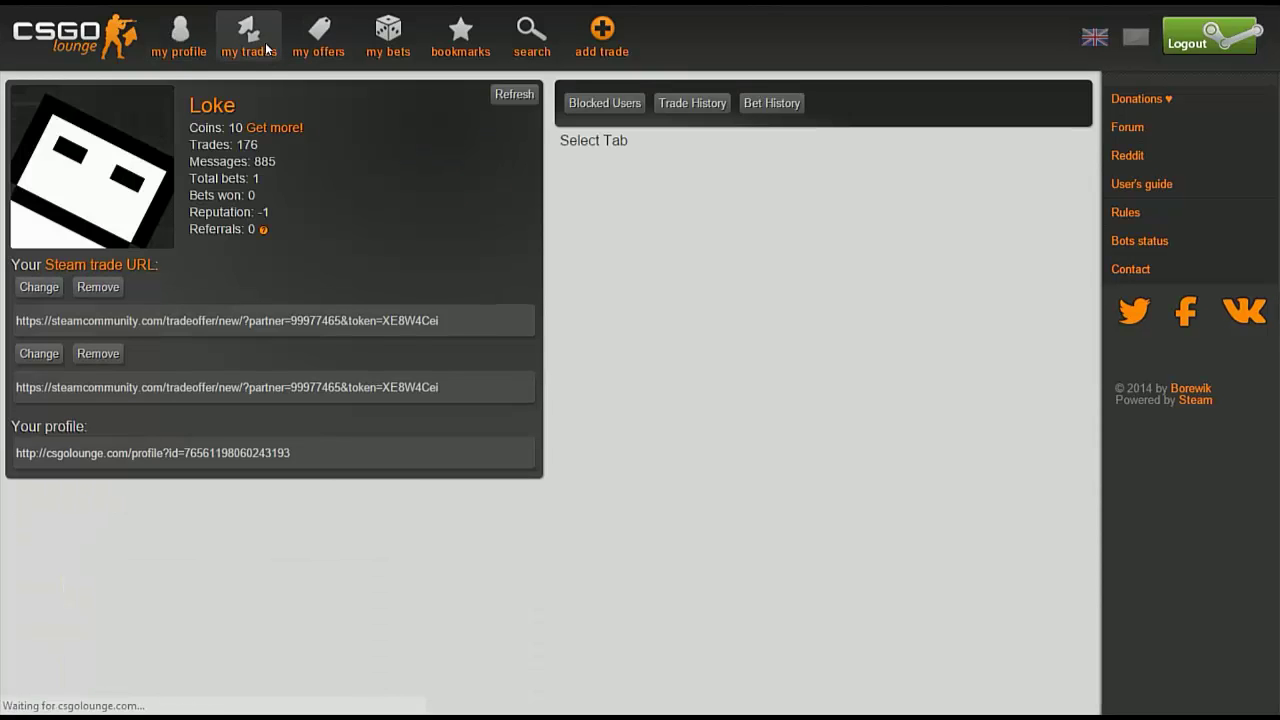
- Open the latest home-page trade asking for Any Key, bookmark it and check the bookmark list
left_click(100, 53)
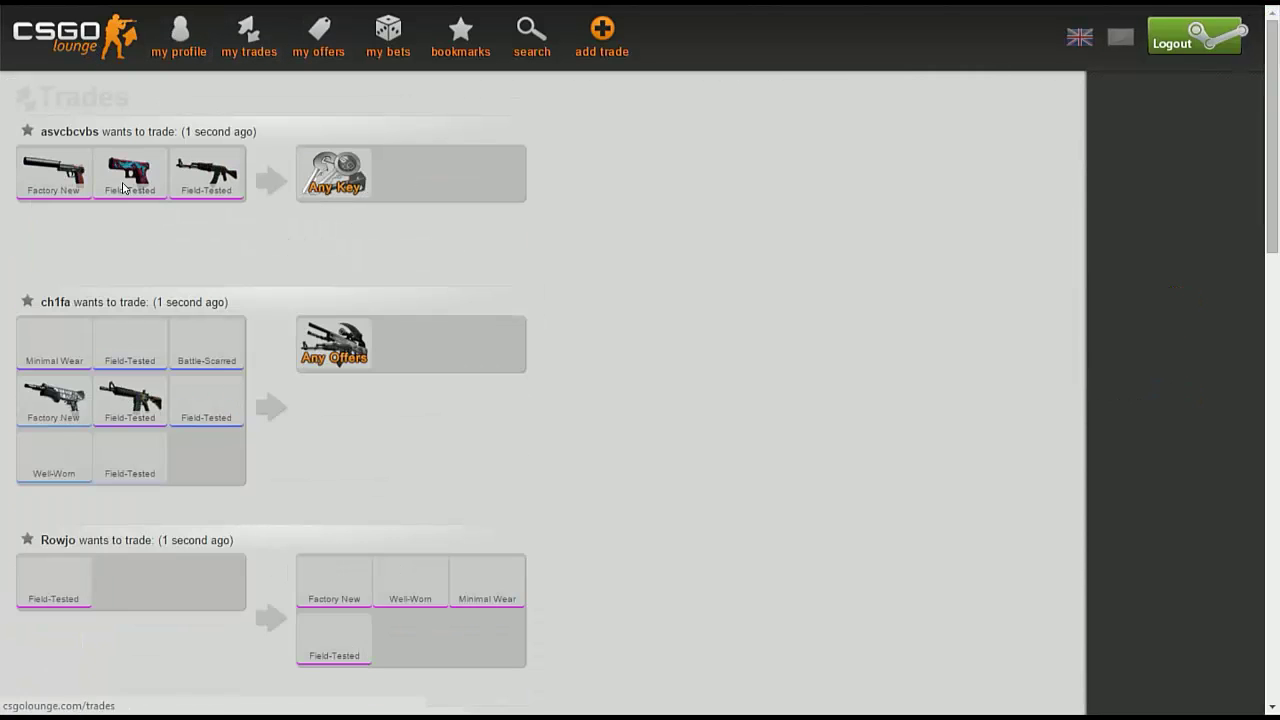
mouse_move(95, 175)
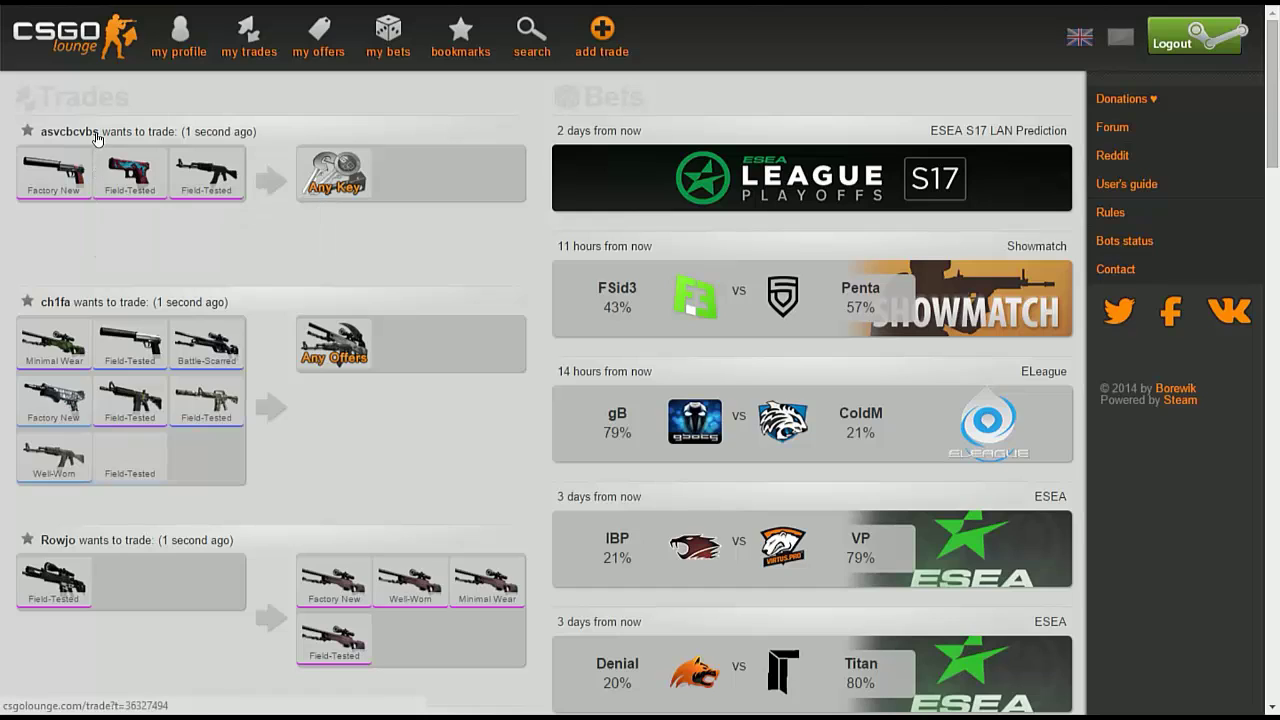
left_click(97, 139)
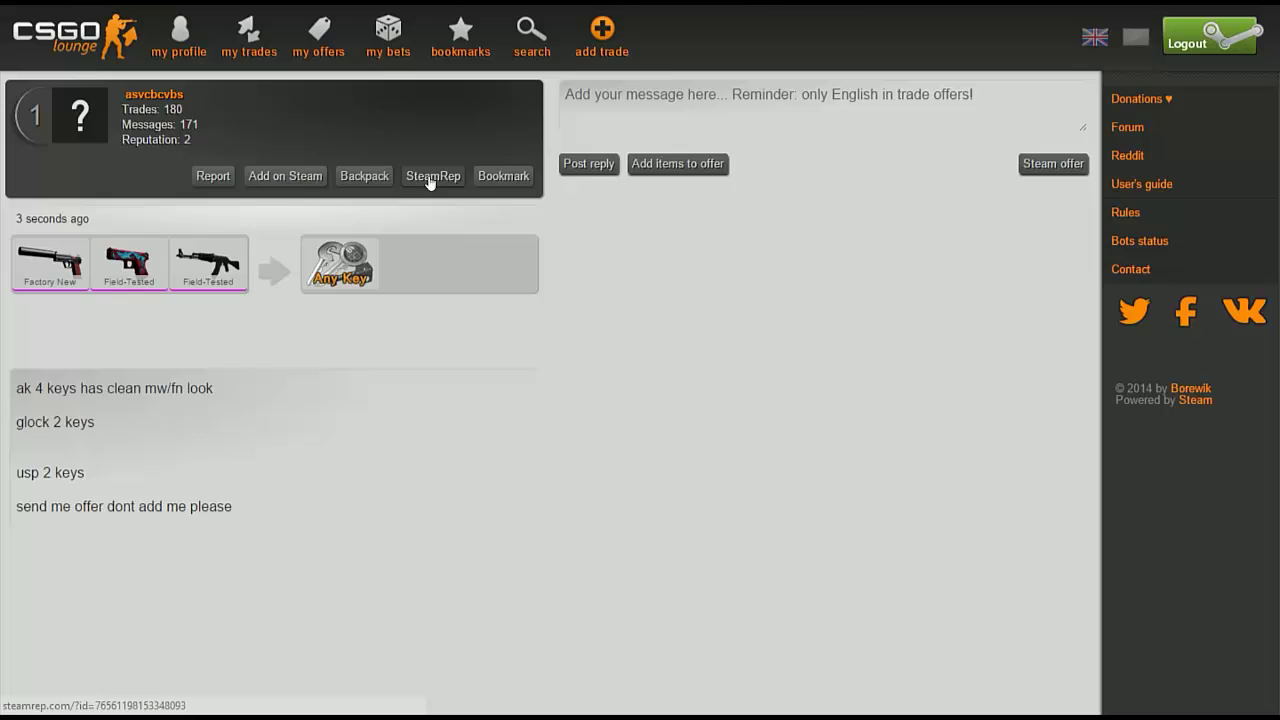
left_click(481, 177)
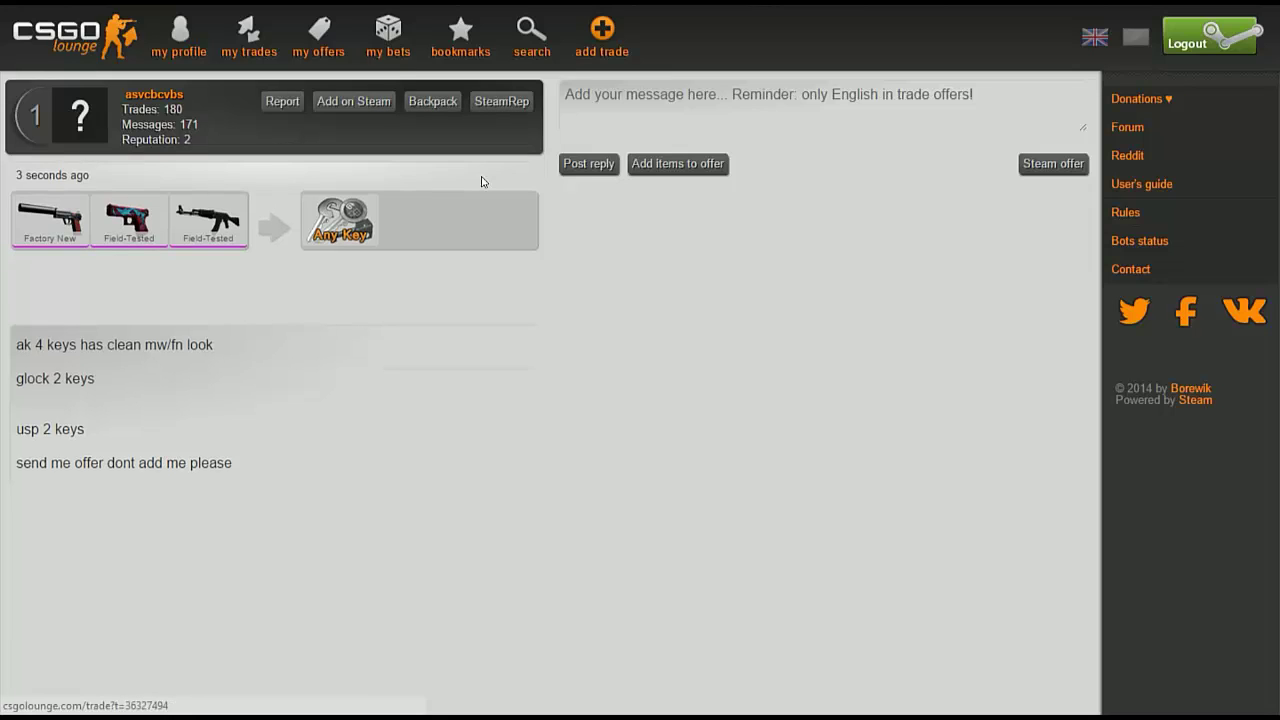
left_click(460, 38)
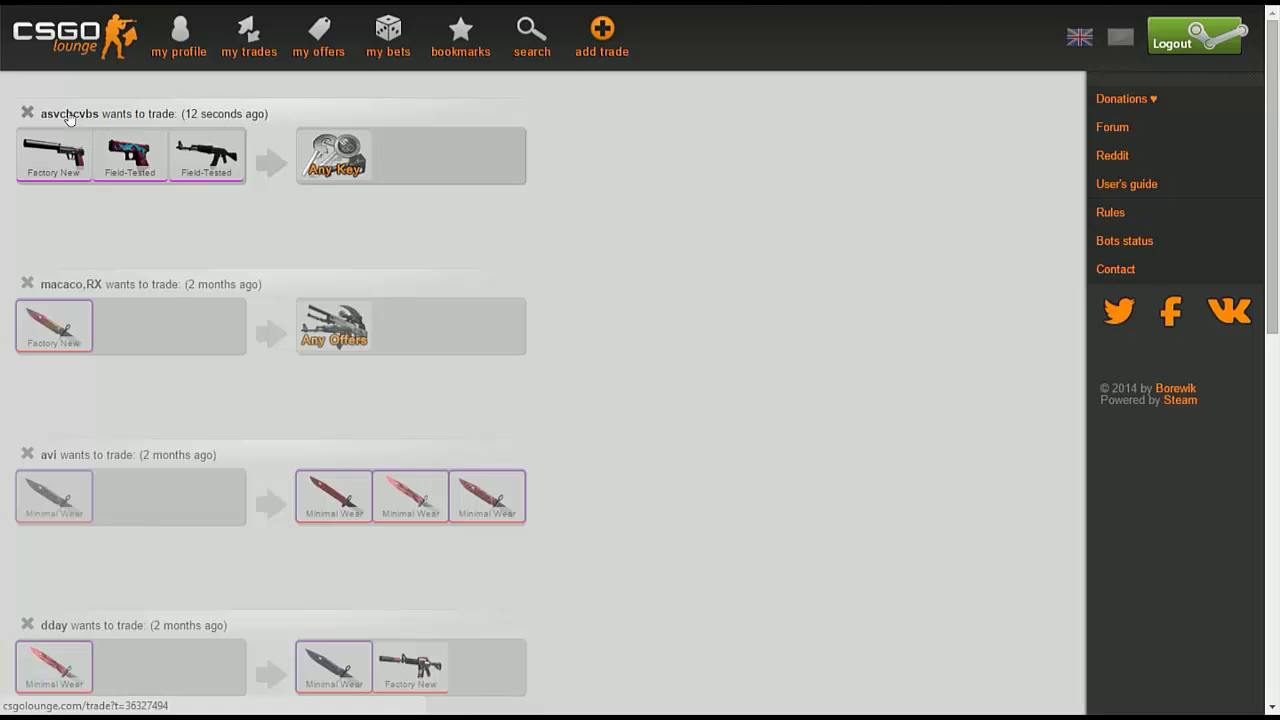
- Return to the home page, view the newest trade, go back and open a different trade
left_click(122, 48)
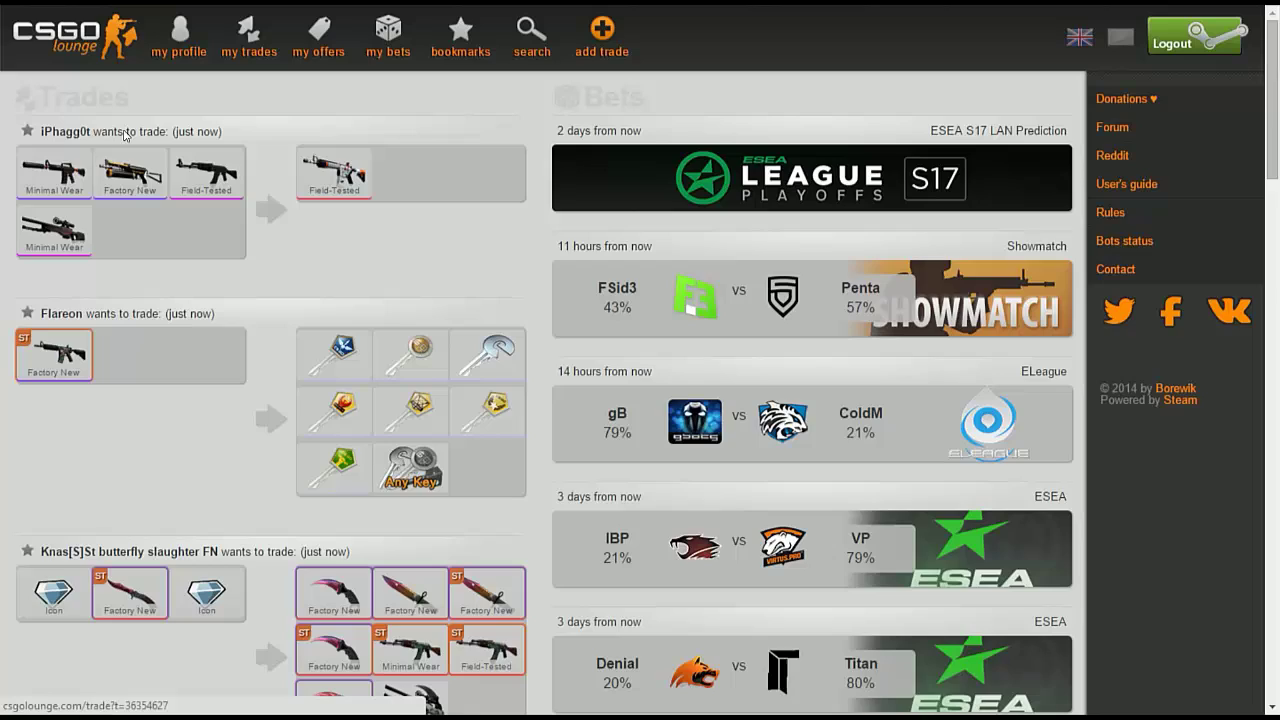
left_click(125, 135)
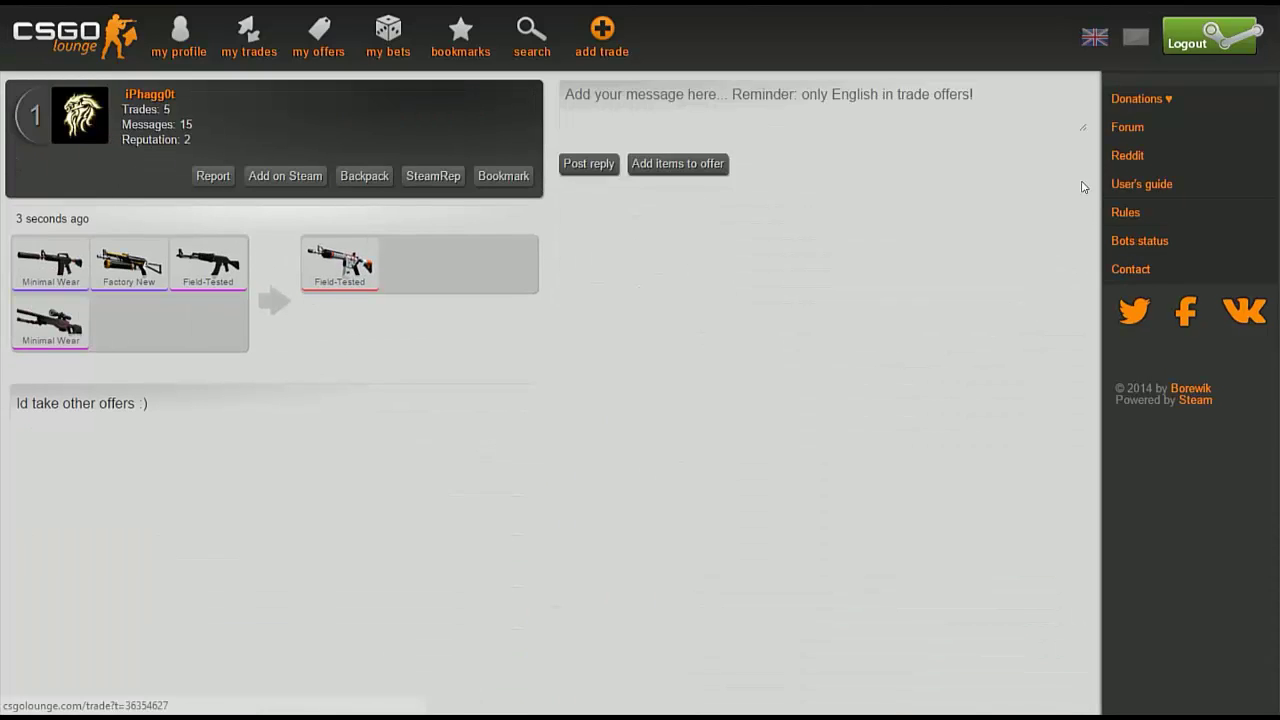
key("alt+Left")
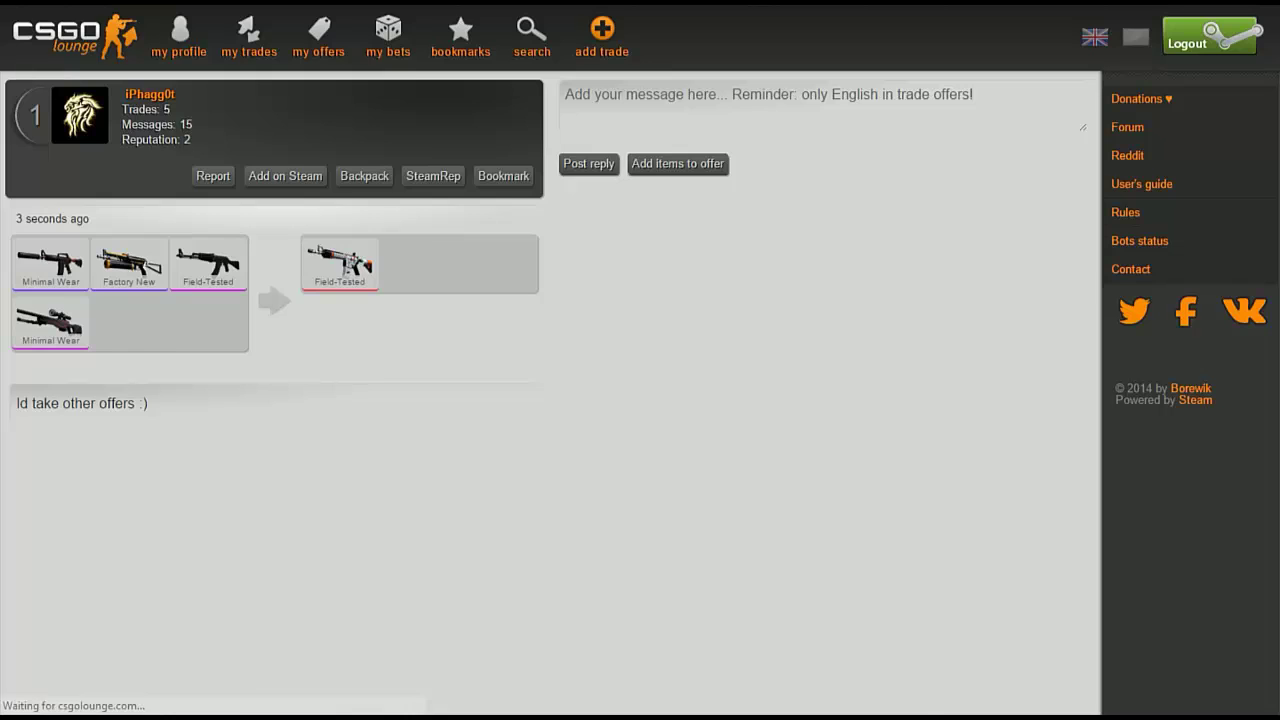
left_click(222, 304)
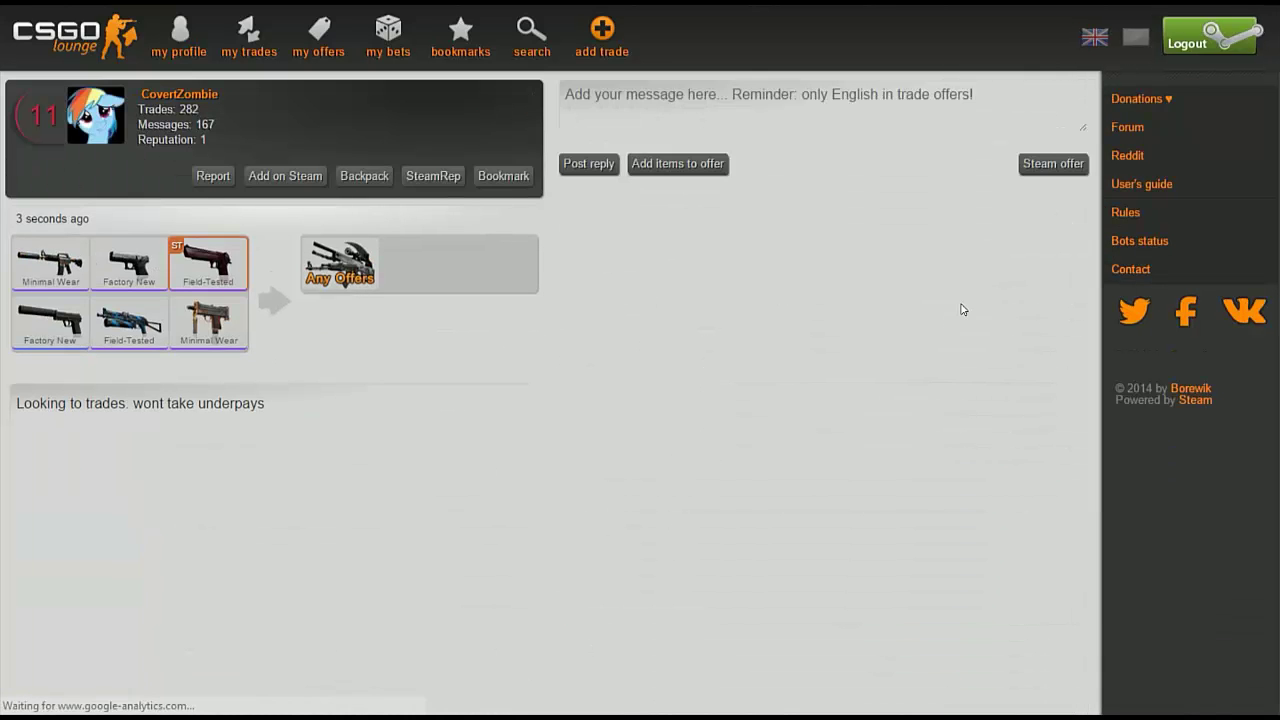
- Try a Steam offer on the open trade, giving the AK-47 for an item from the trader's inventory, and confirm the contents
left_click(1053, 164)
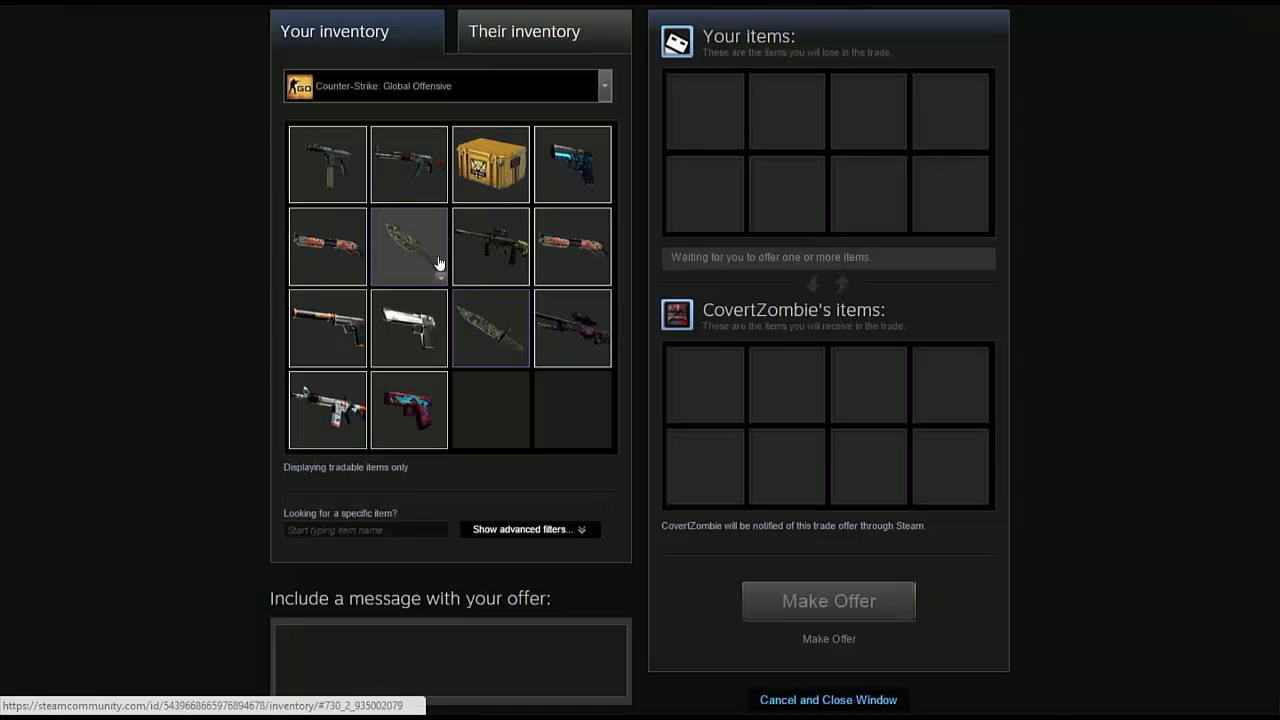
left_click_drag(409, 164, 690, 113)
left_click(540, 35)
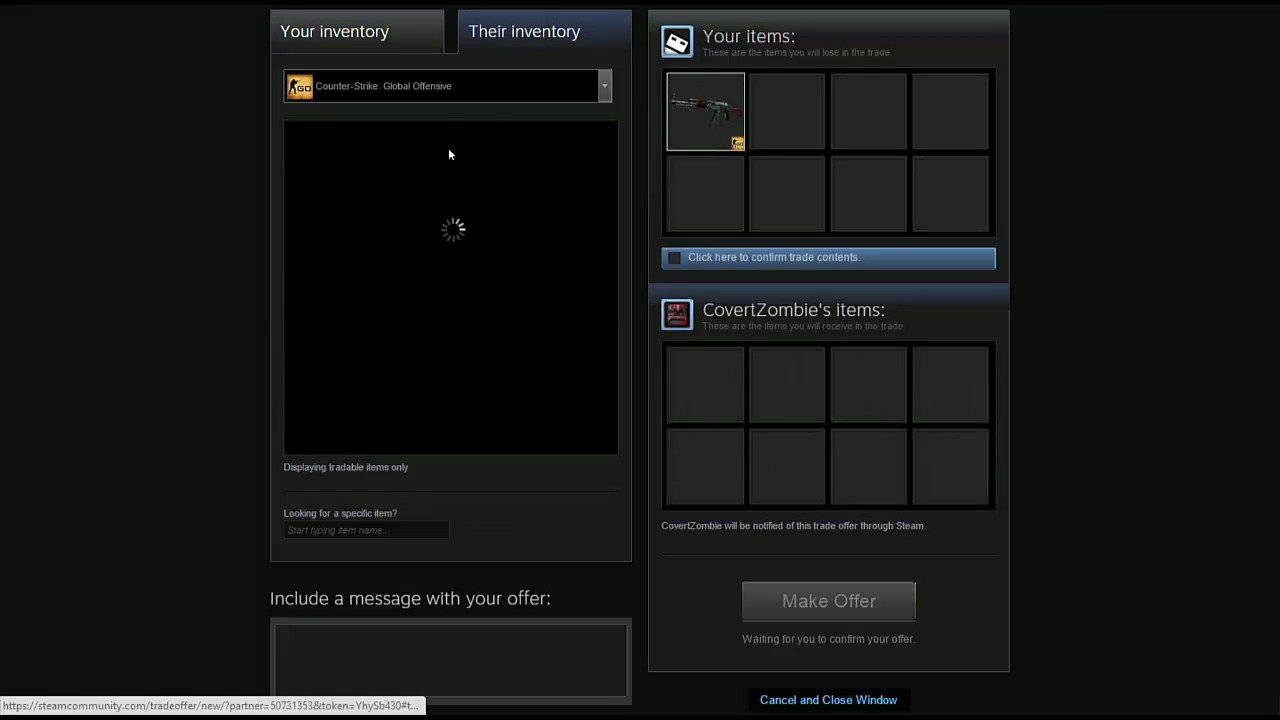
left_click_drag(490, 165, 704, 362)
left_click(726, 260)
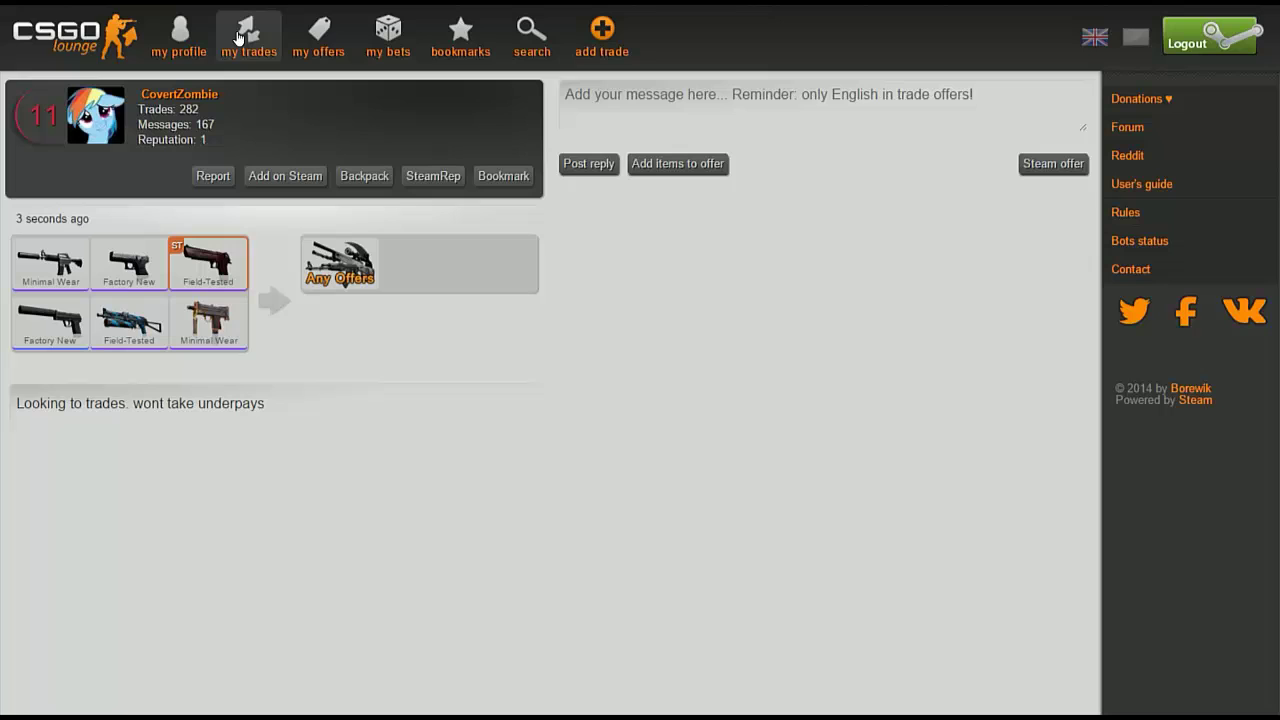
- Open another trade from the home page and start a Steam offer on it with two of your own knives
left_click(97, 50)
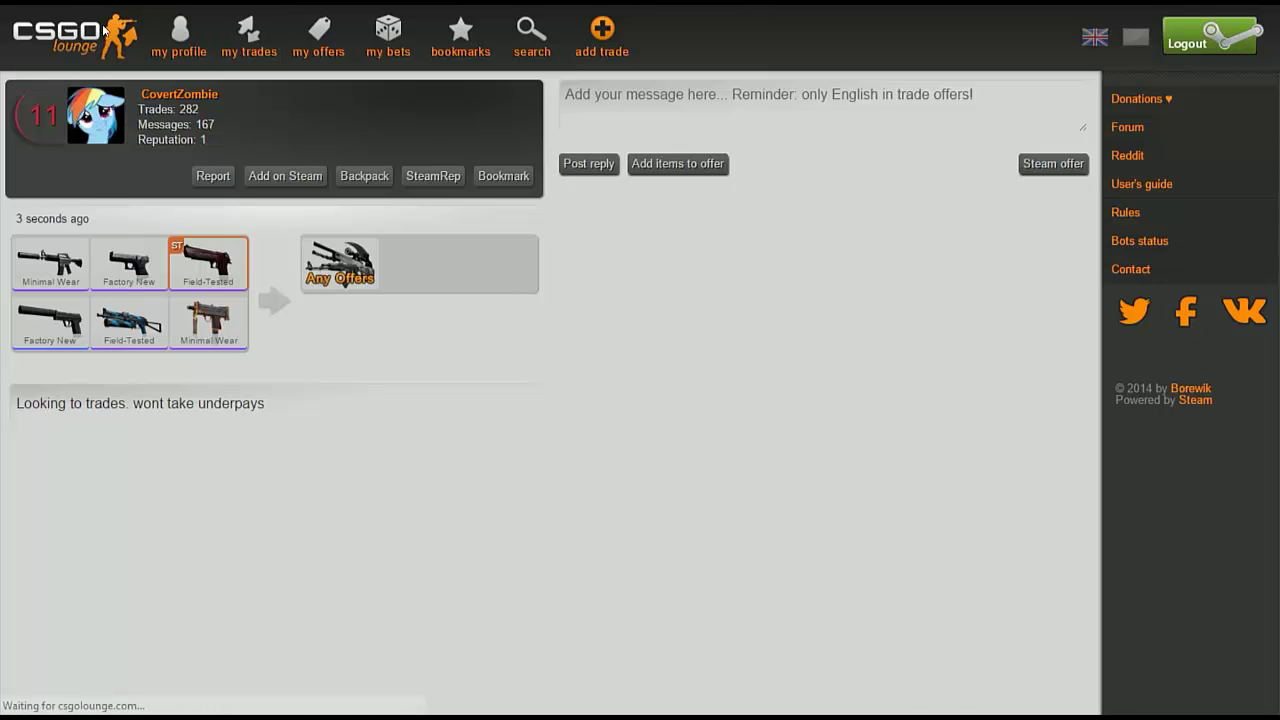
left_click(196, 310)
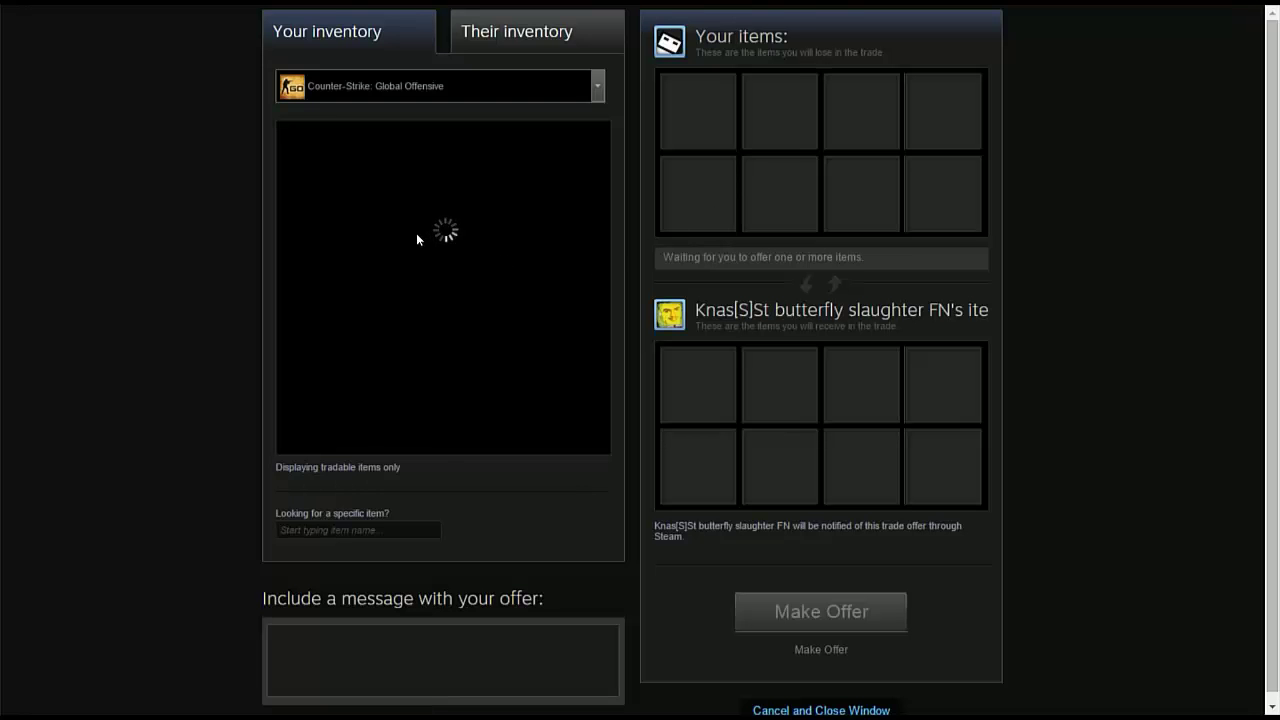
left_click_drag(416, 241, 677, 200)
left_click_drag(505, 333, 745, 205)
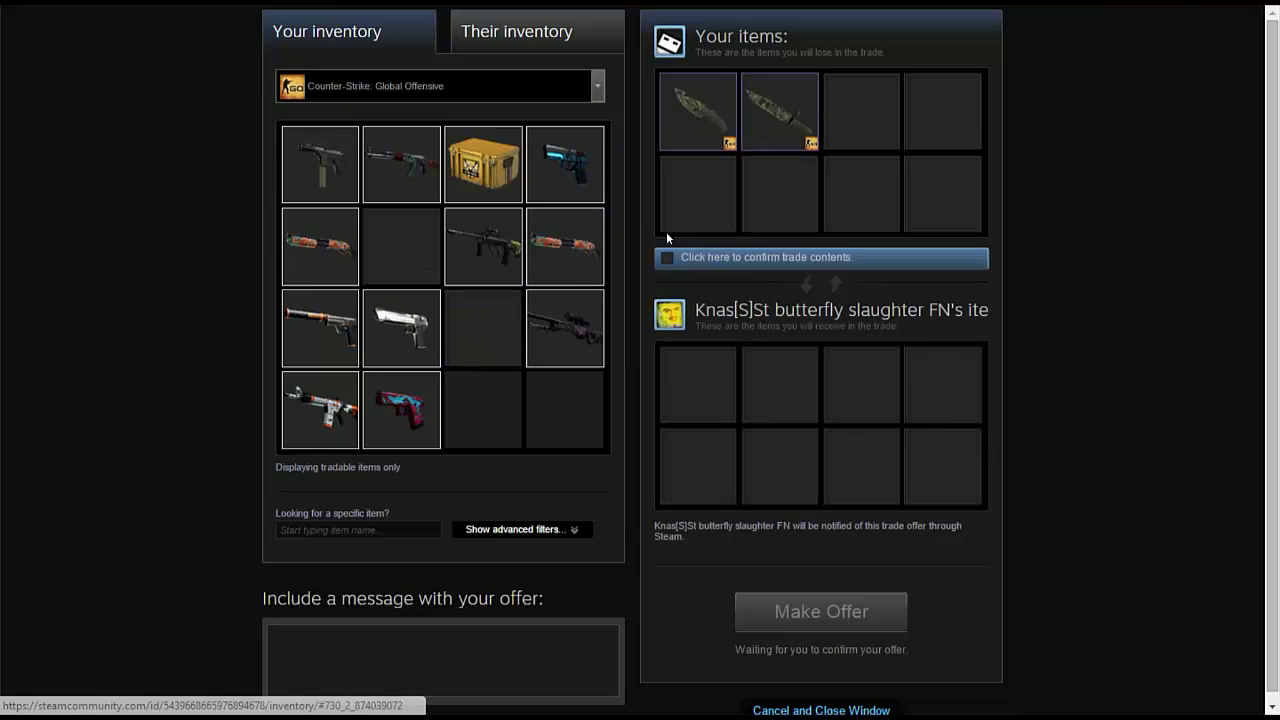
- Add the AK-47, two orange-patterned shotguns and the white-and-orange rifle to your side of the offer
left_click_drag(432, 190, 834, 160)
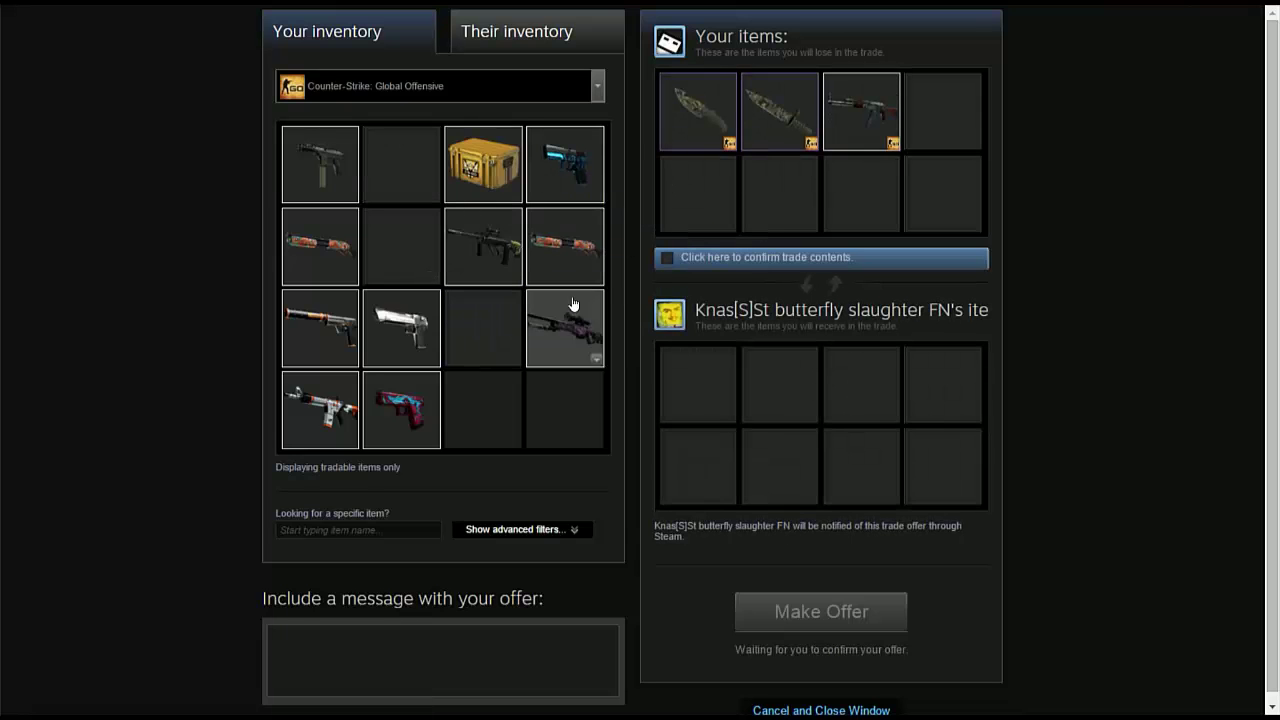
left_click_drag(581, 273, 877, 177)
left_click_drag(237, 247, 826, 182)
left_click_drag(295, 413, 745, 176)
- Request the Field-Tested Gut Knife | Stained from the other trader's inventory
left_click(541, 33)
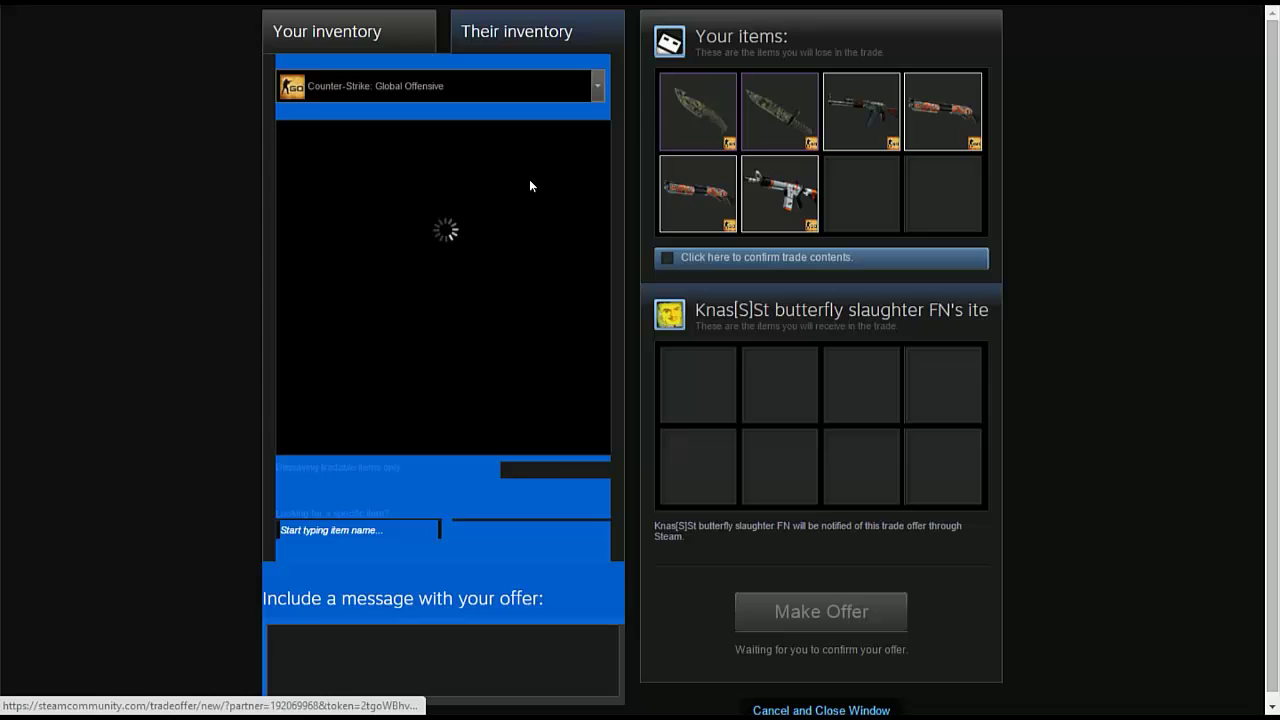
mouse_move(398, 187)
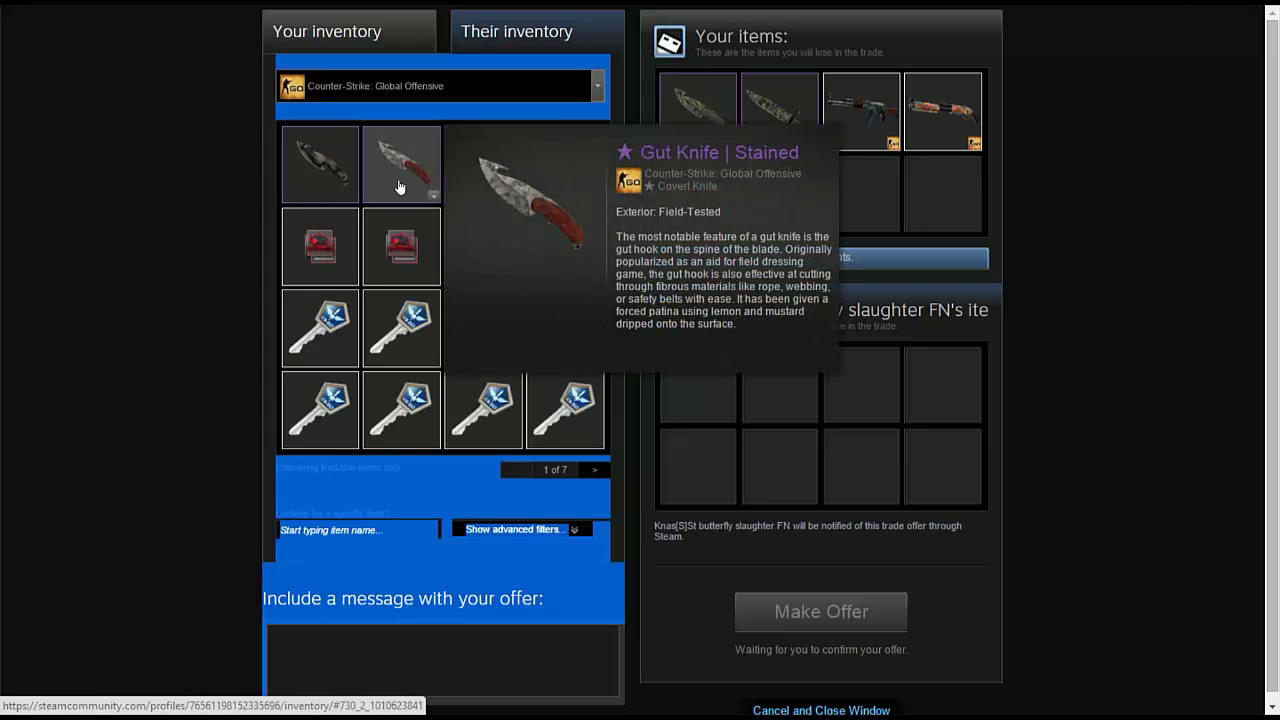
left_click_drag(398, 187, 844, 366)
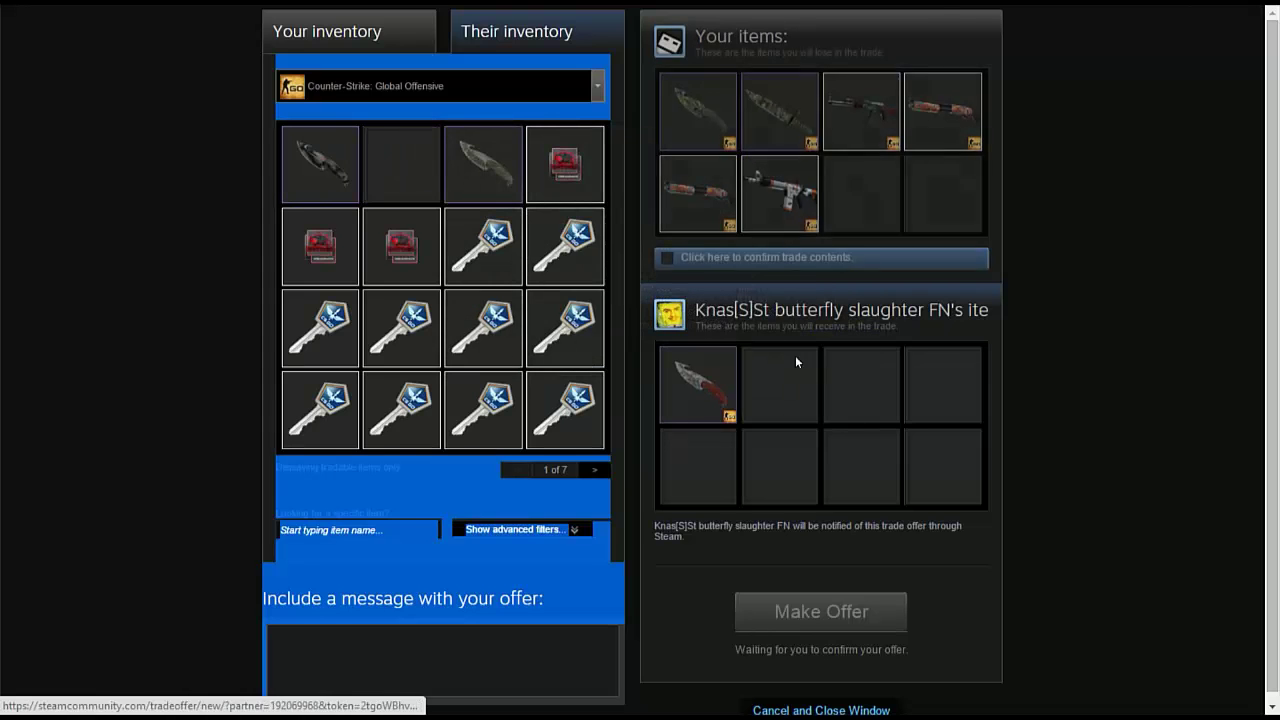
- Remove every item from your side of the offer except the Gut Knife | Boreal Forest
left_click_drag(680, 212, 610, 202)
left_click_drag(780, 112, 572, 234)
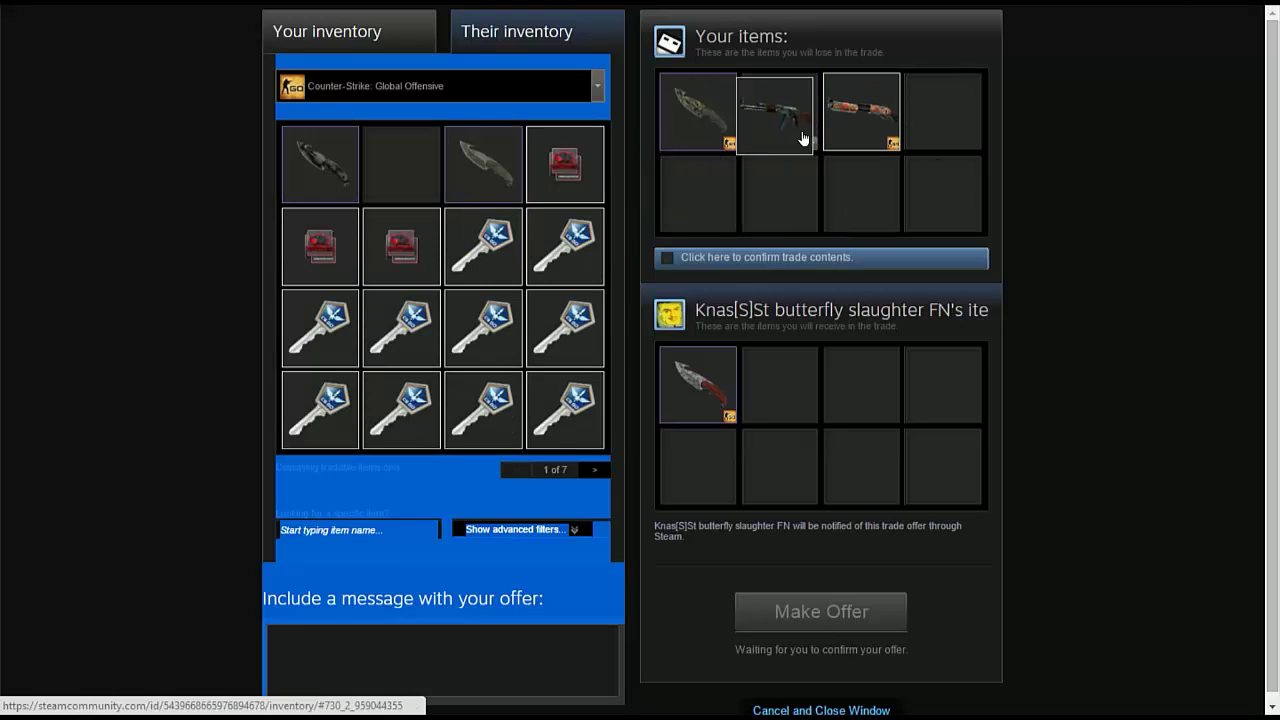
left_click_drag(780, 112, 760, 170)
left_click_drag(860, 110, 420, 271)
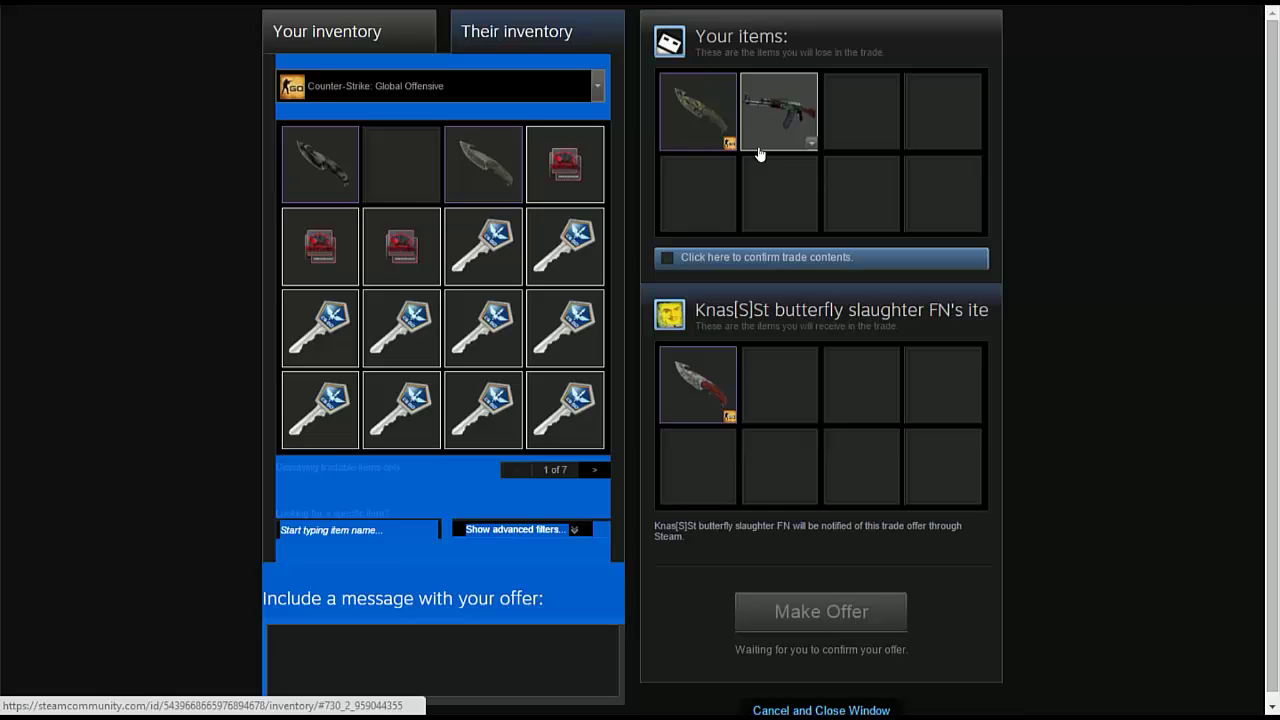
left_click_drag(760, 157, 555, 252)
- Check the requested Gut Knife | Stained on the Community Market, including its listings and month price graph
left_click(726, 420)
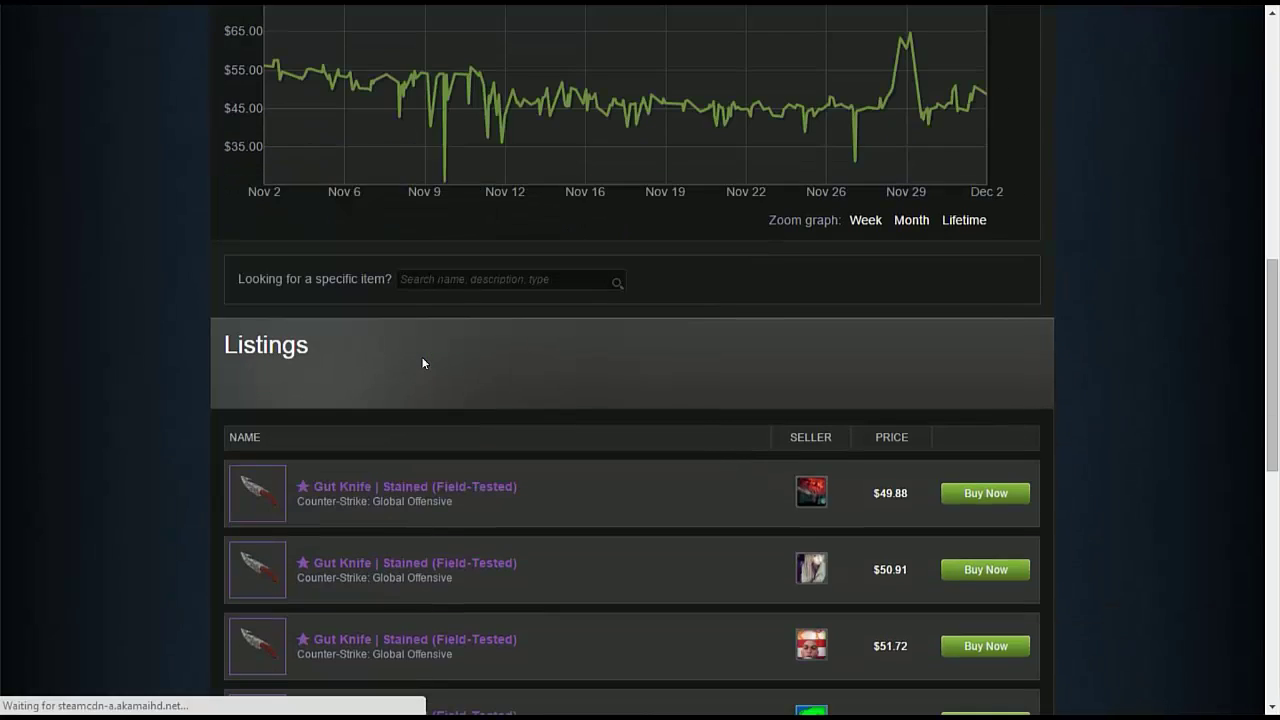
scroll(770, 465, "up", 3)
mouse_move(968, 375)
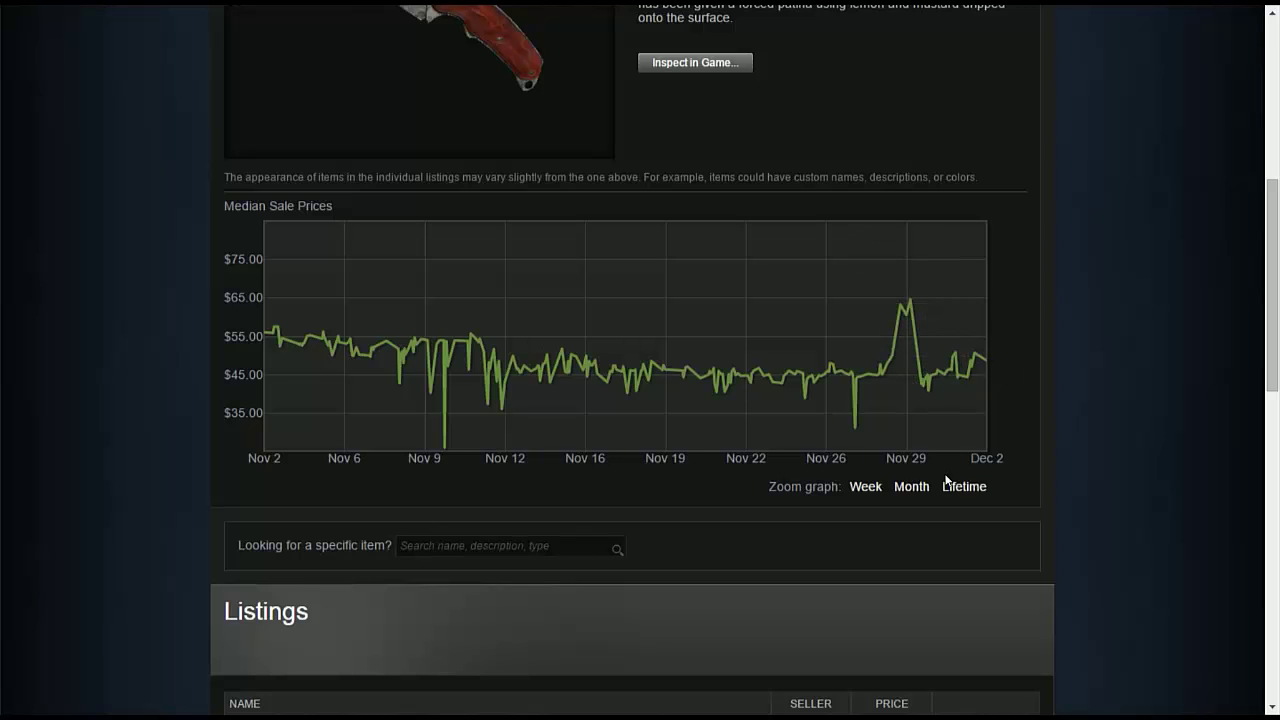
left_click(911, 487)
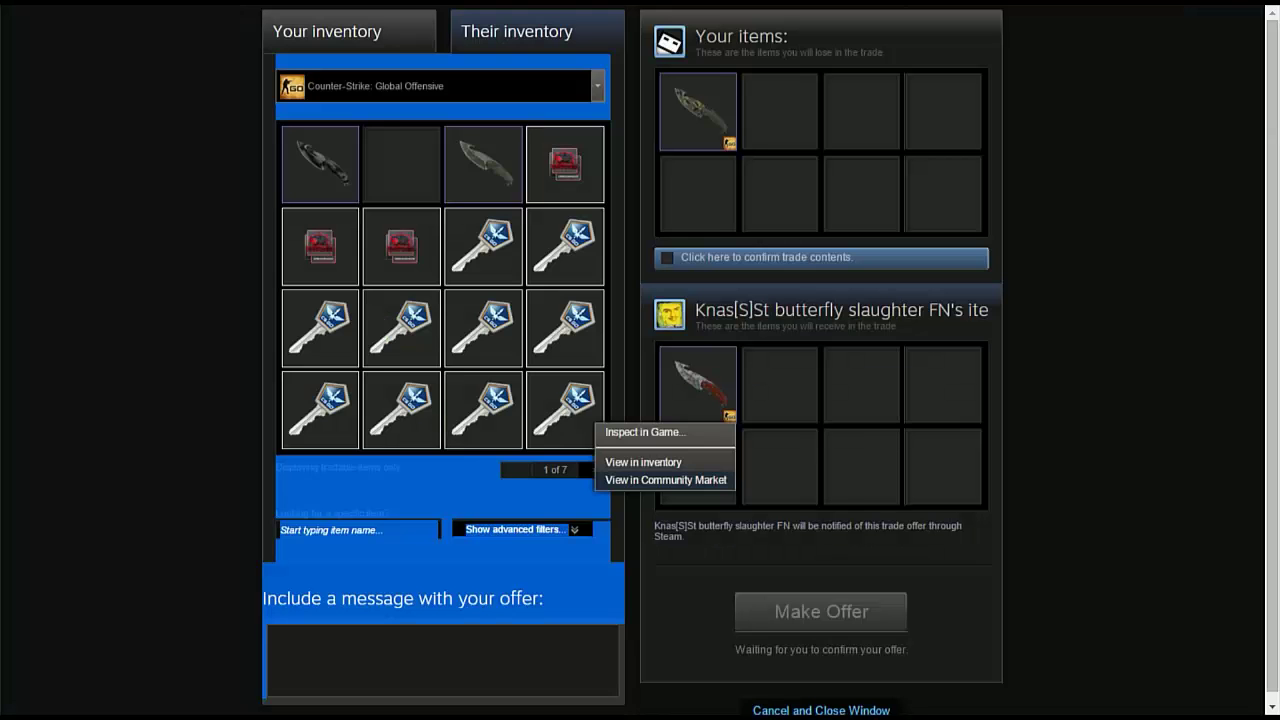
- Check the Community Market price graph of the offered Gut Knife | Boreal Forest and return to the trade offer
left_click(731, 148)
left_click(731, 148)
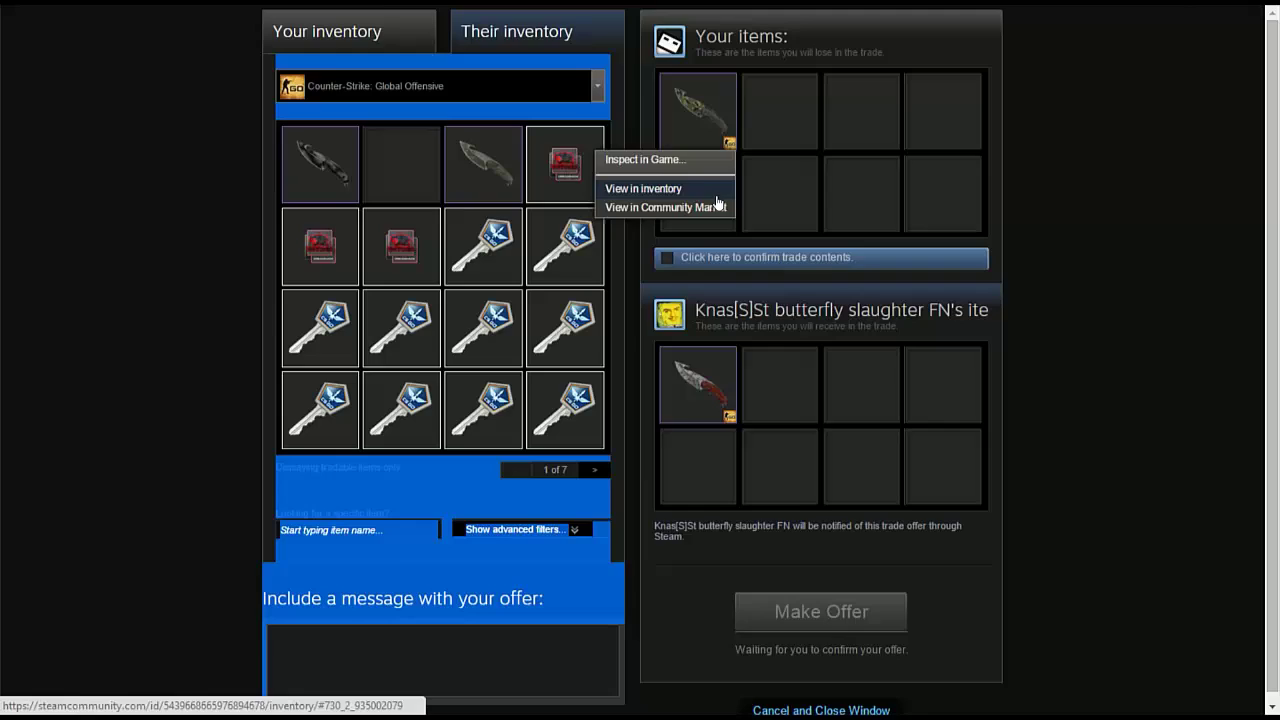
left_click(717, 204)
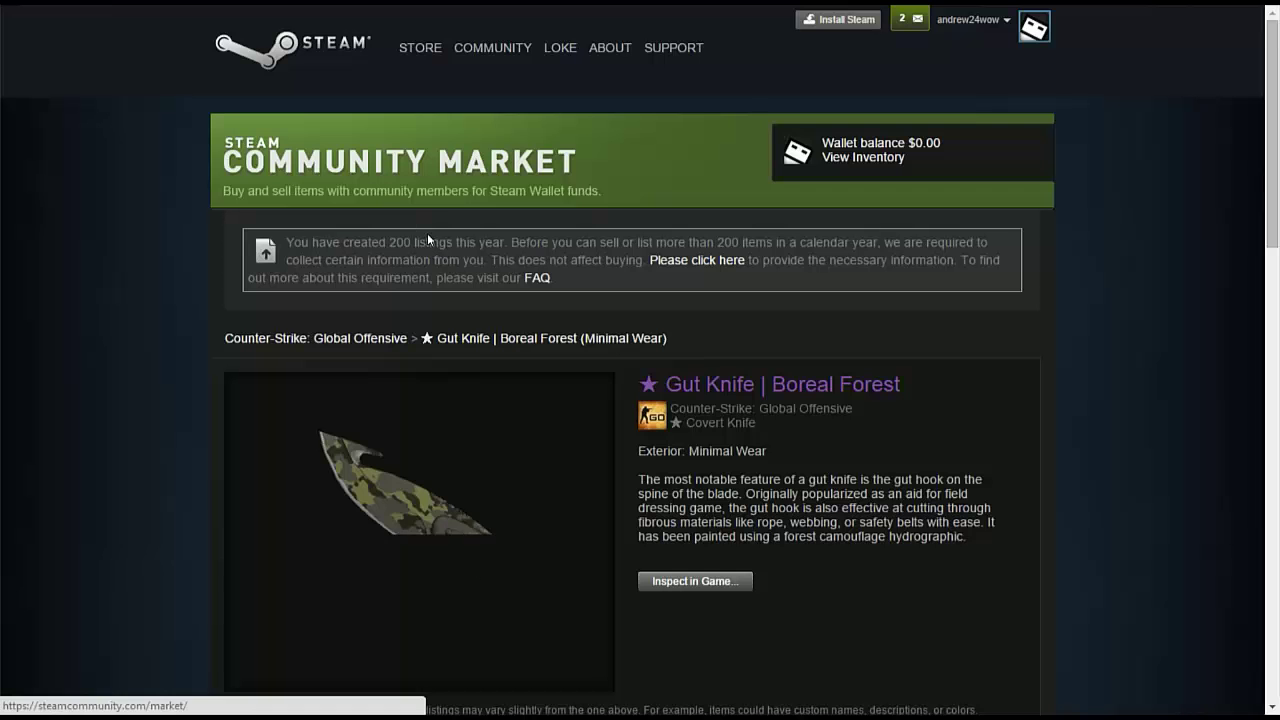
scroll(427, 233, "down", 5)
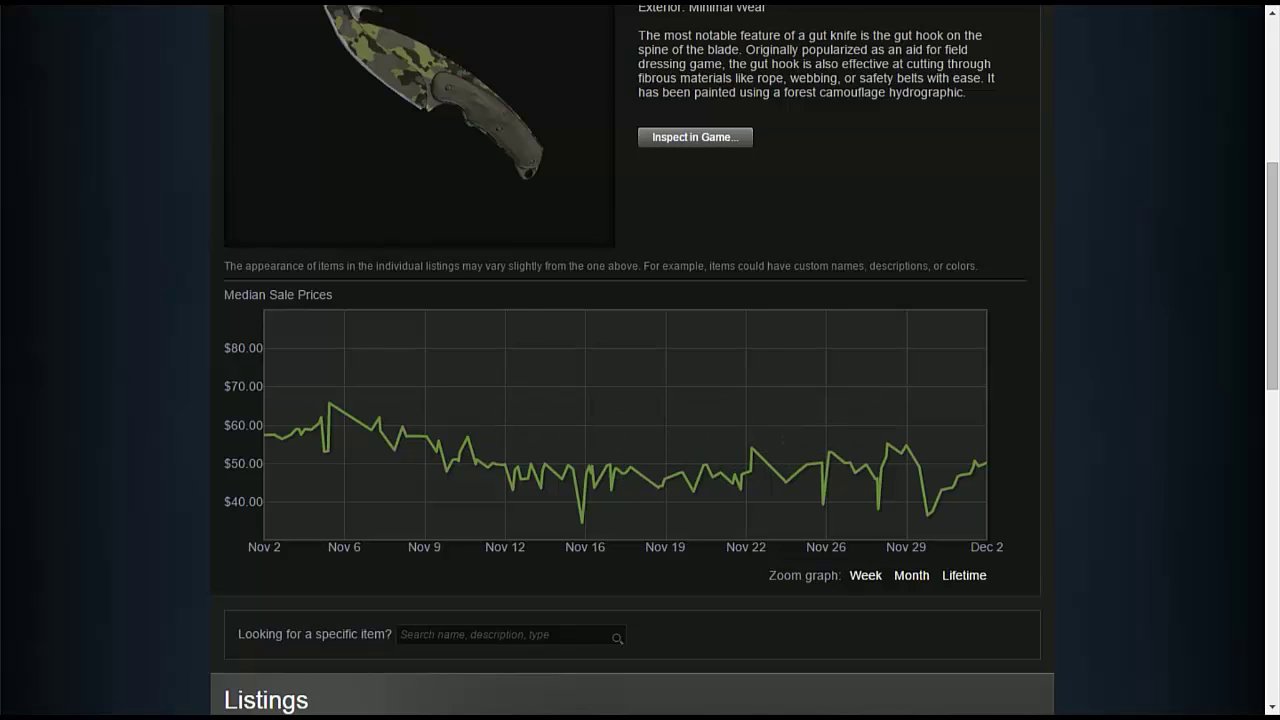
key("alt+Tab")
left_click(900, 380)
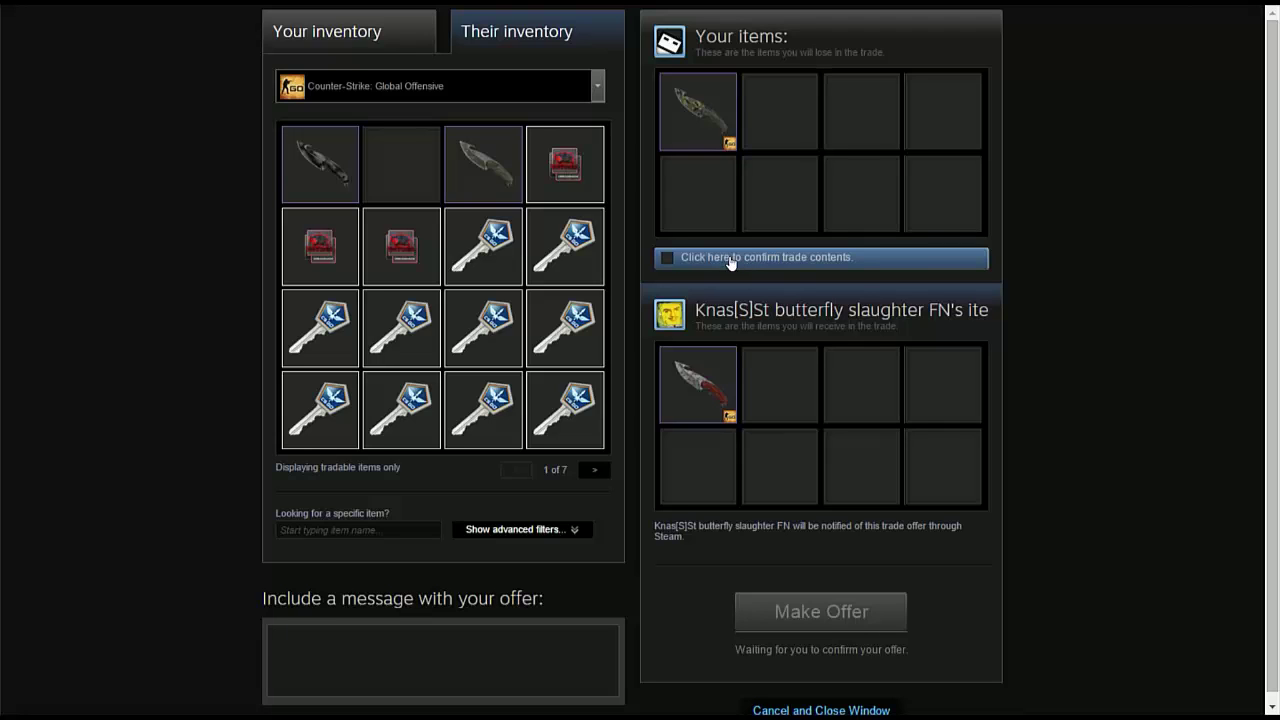
- Confirm the trade contents and send the offer of the Boreal Forest knife for the Stained knife
mouse_move(716, 397)
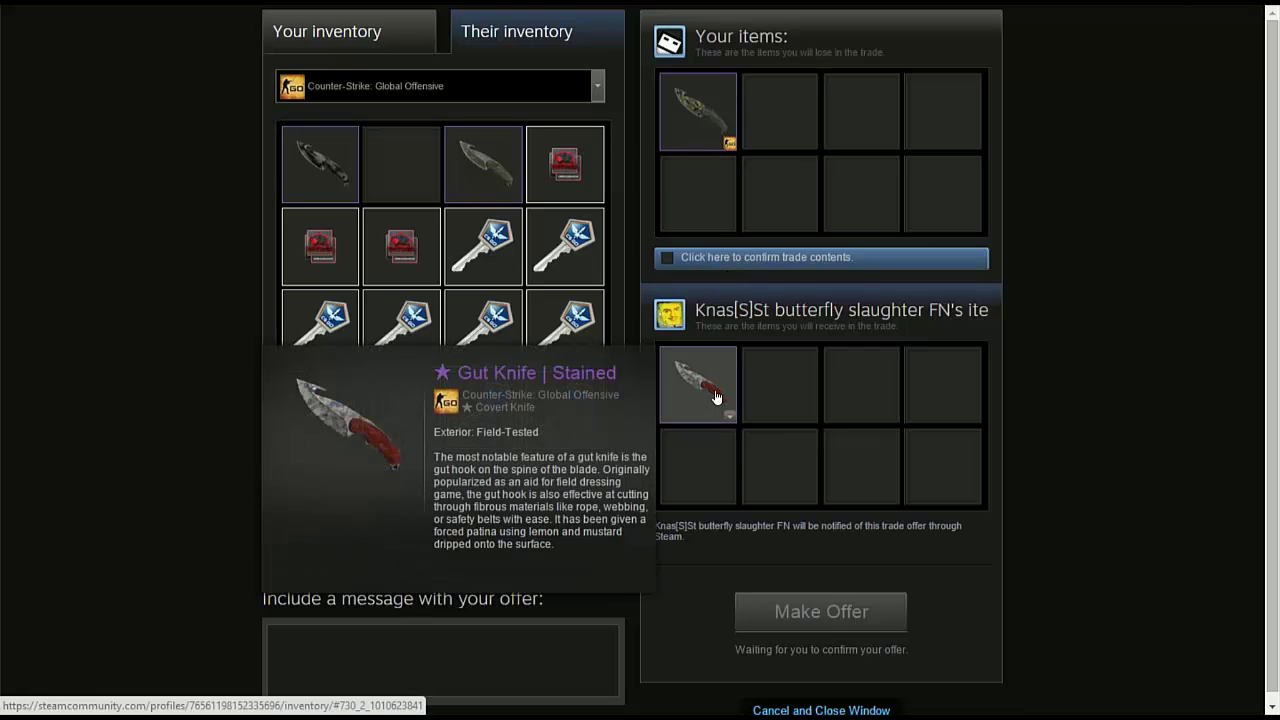
left_click(702, 272)
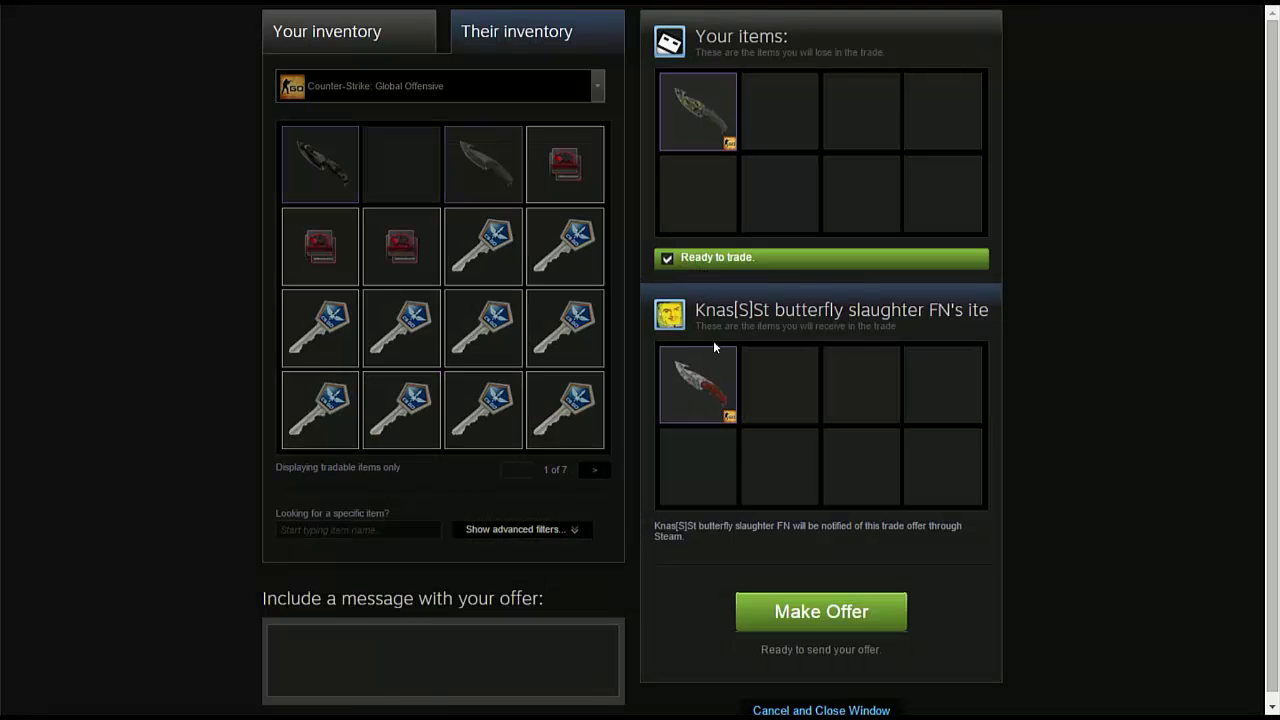
left_click(793, 613)
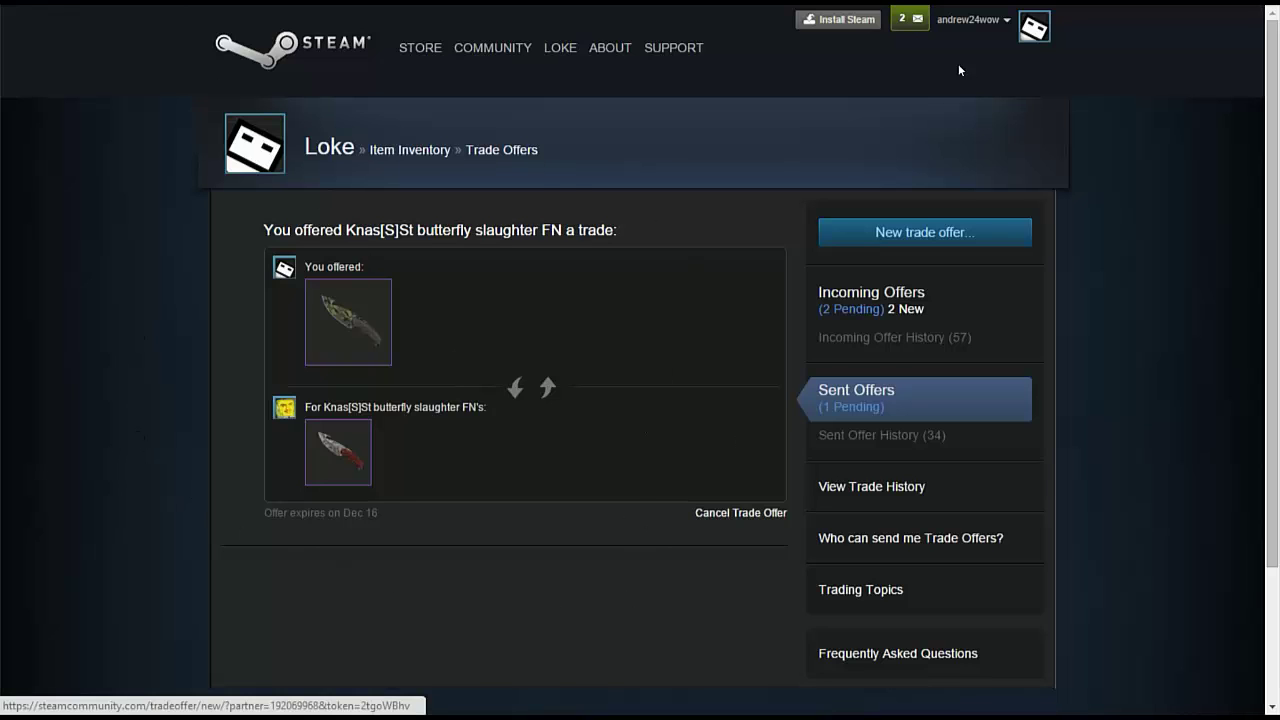
- Review the items in the two incoming trade offers, including the knife swap and the AK-47 with keys
left_click(905, 22)
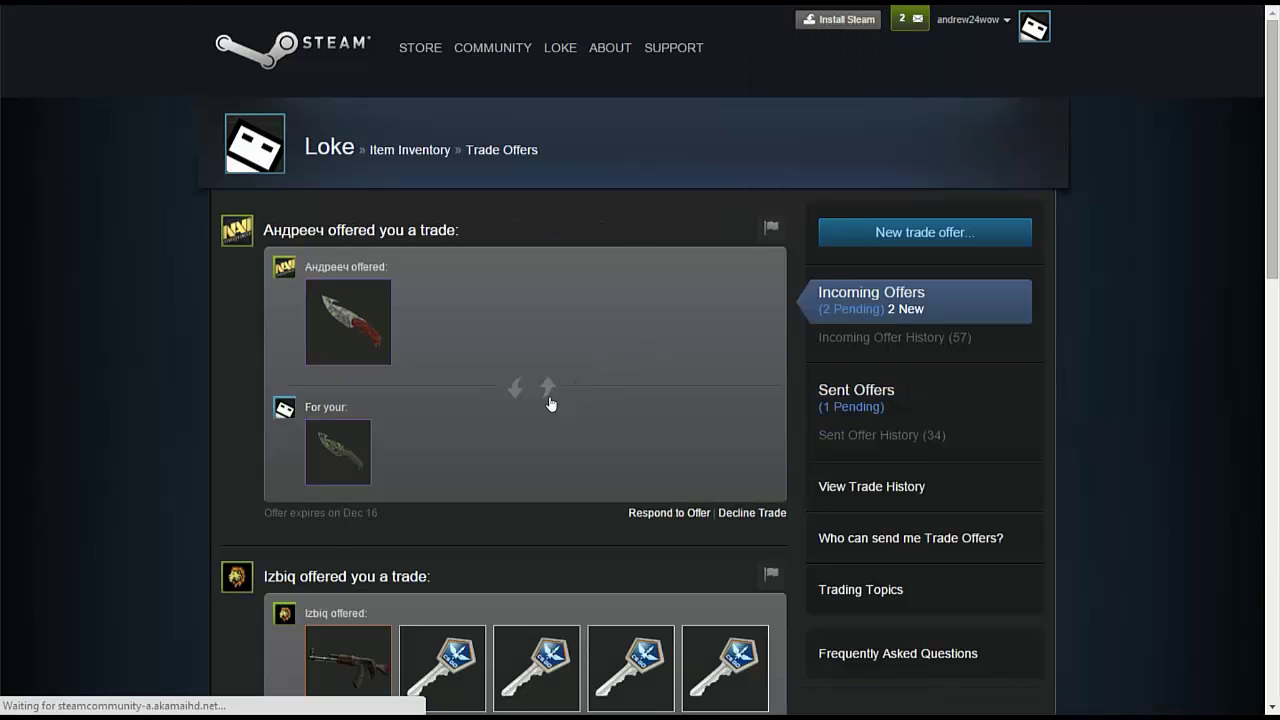
mouse_move(364, 330)
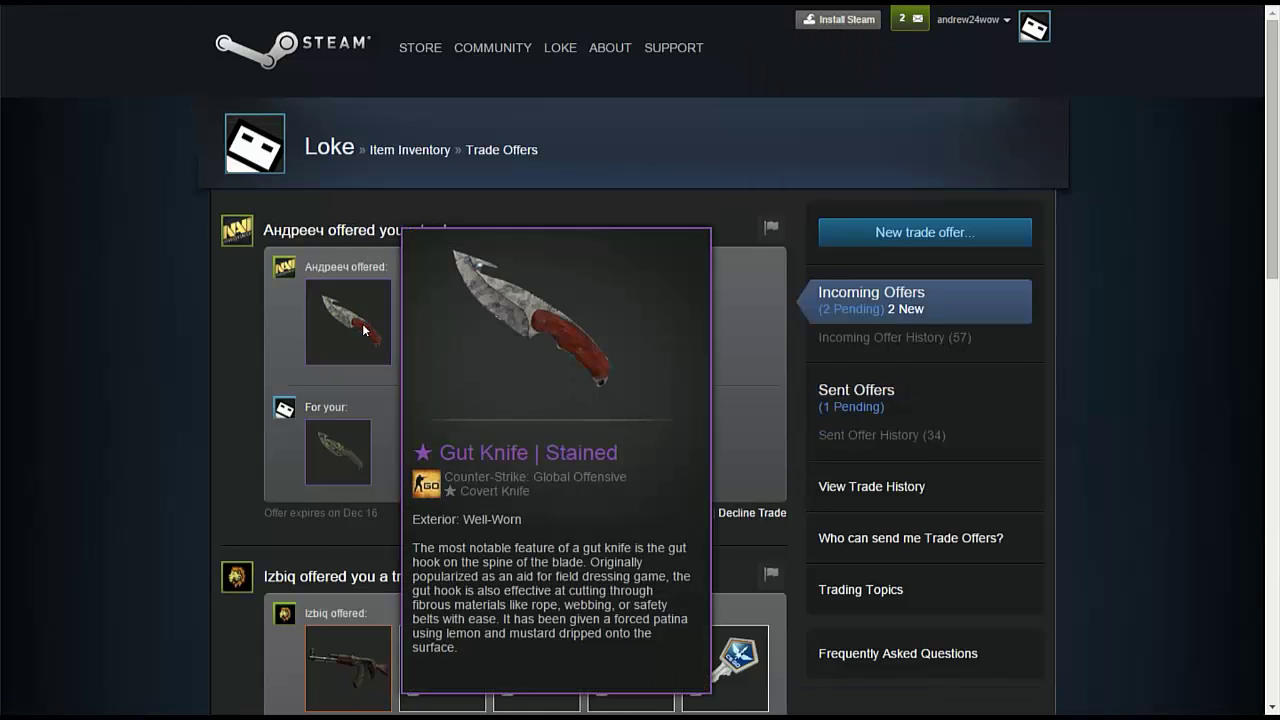
scroll(565, 418, "down", 3)
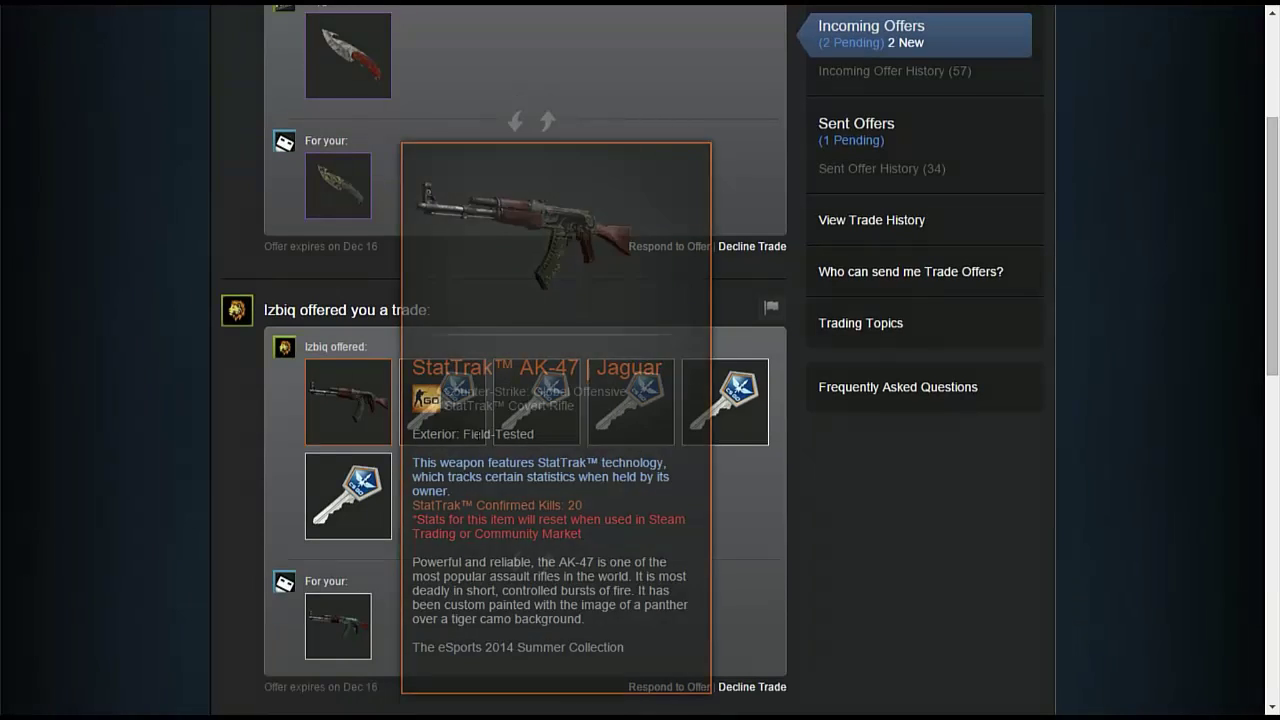
mouse_move(475, 426)
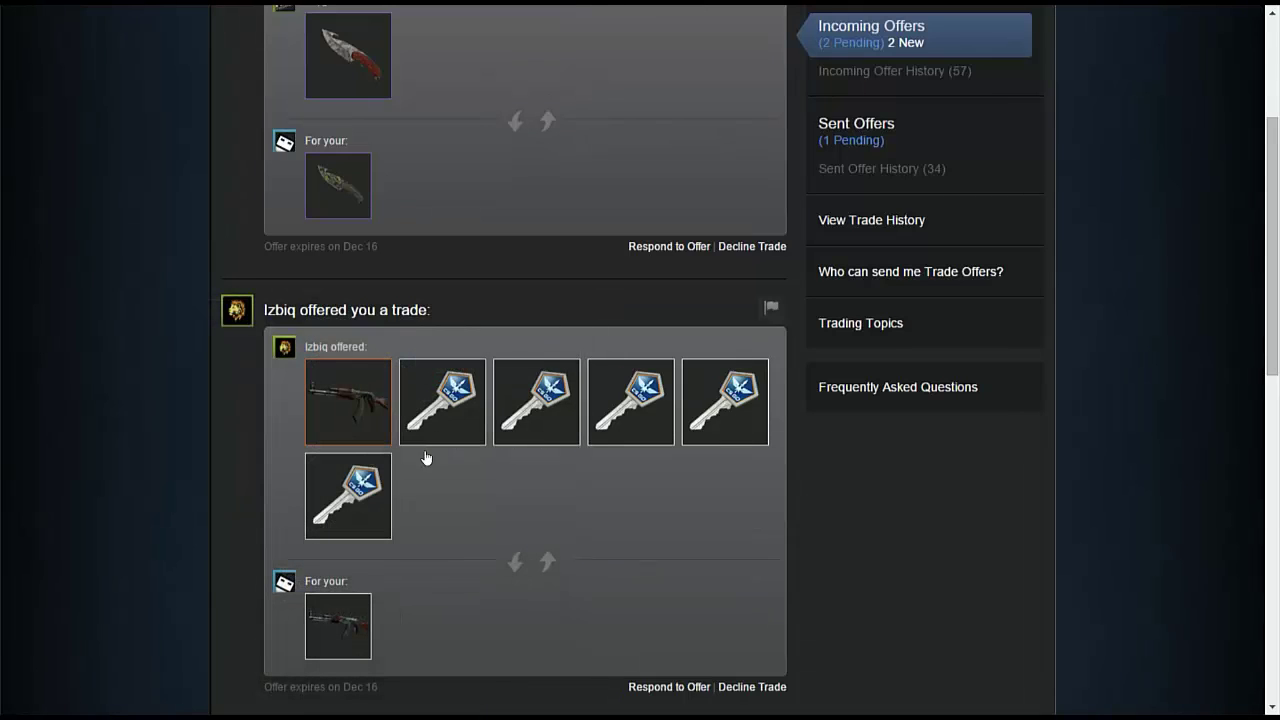
scroll(636, 490, "up", 2)
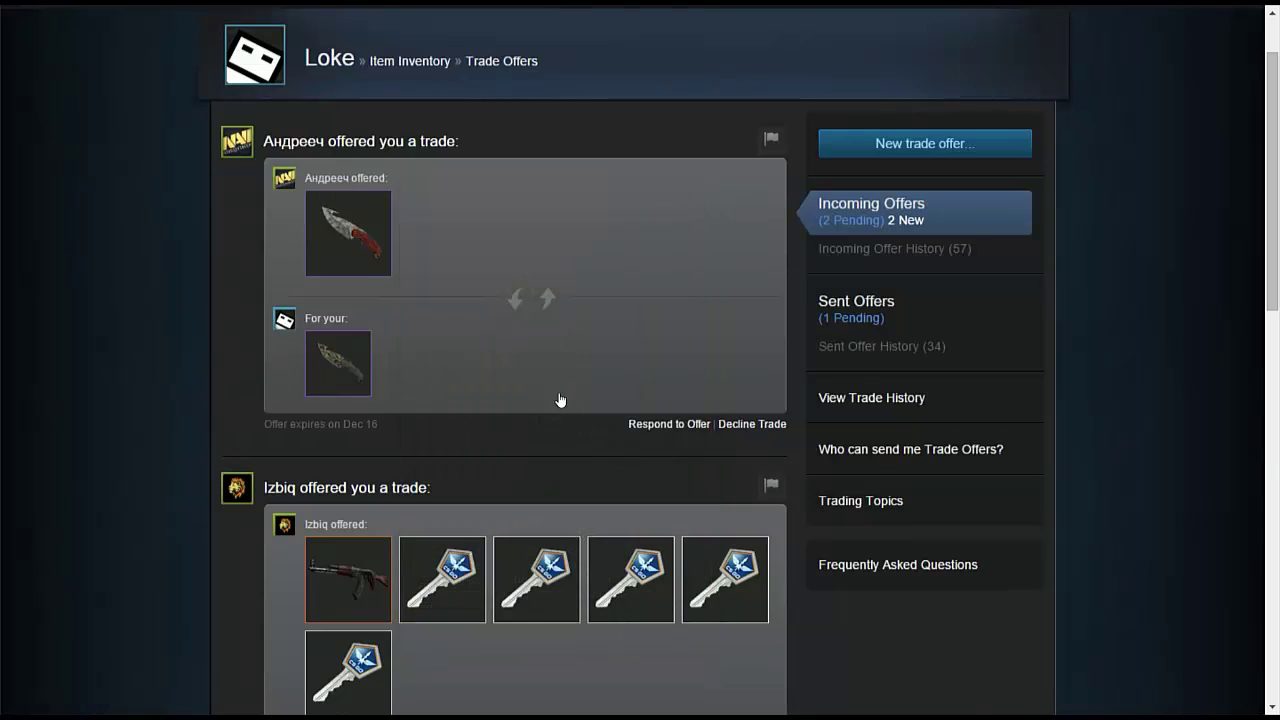
- Open the incoming knife-for-knife offer for a response, read the scam warning and dismiss it
left_click(664, 424)
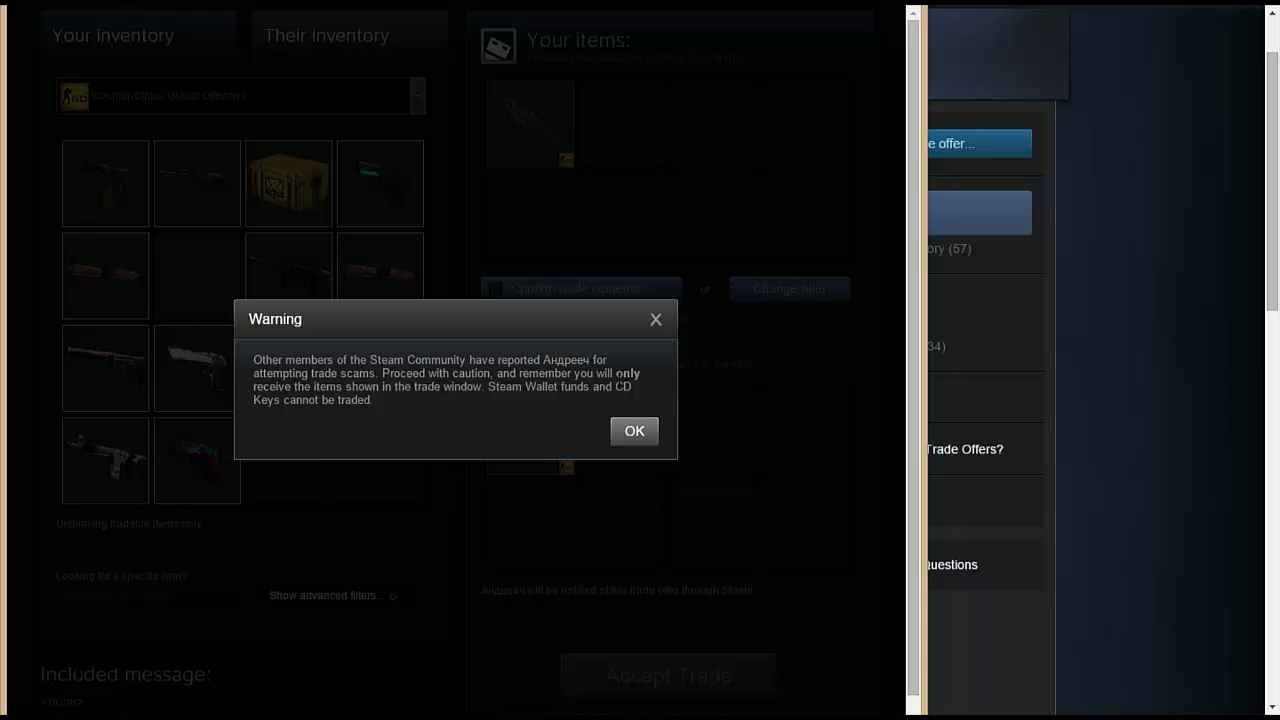
left_click_drag(632, 388, 279, 358)
left_click(636, 431)
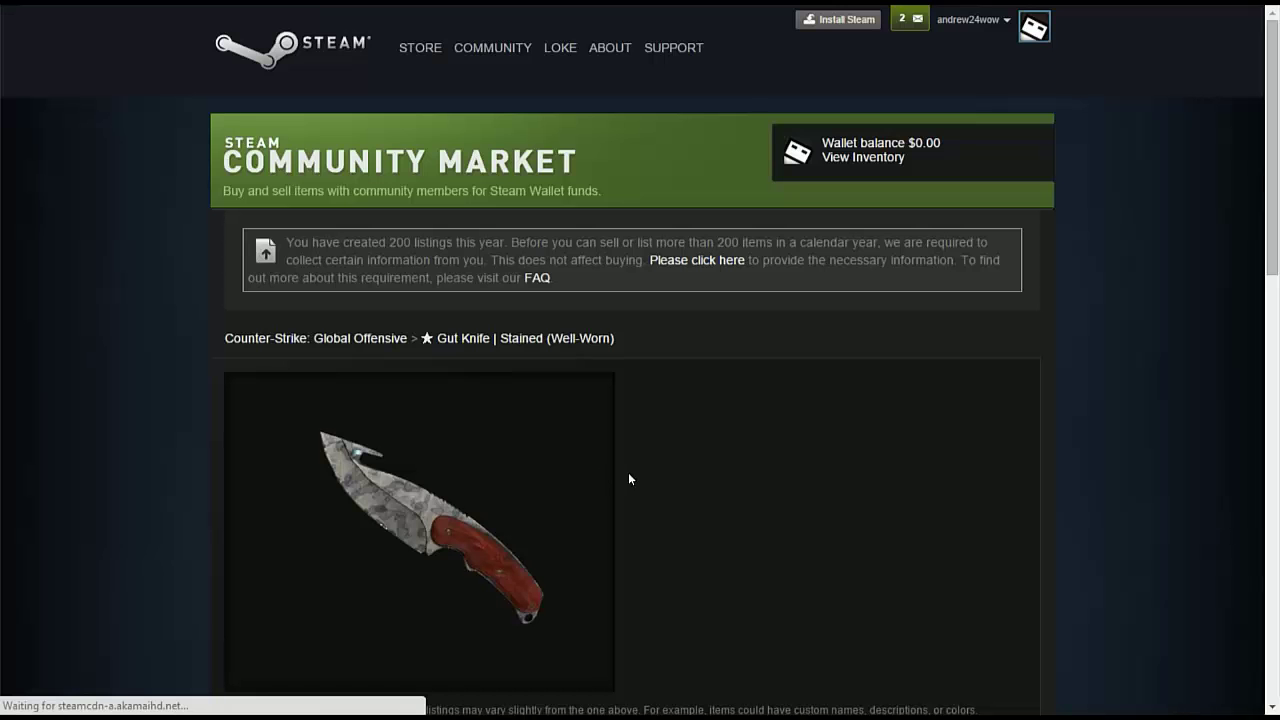
- Examine the Community Market listings and median sale prices of the Well-Worn Gut Knife | Stained
scroll(628, 471, "down", 10)
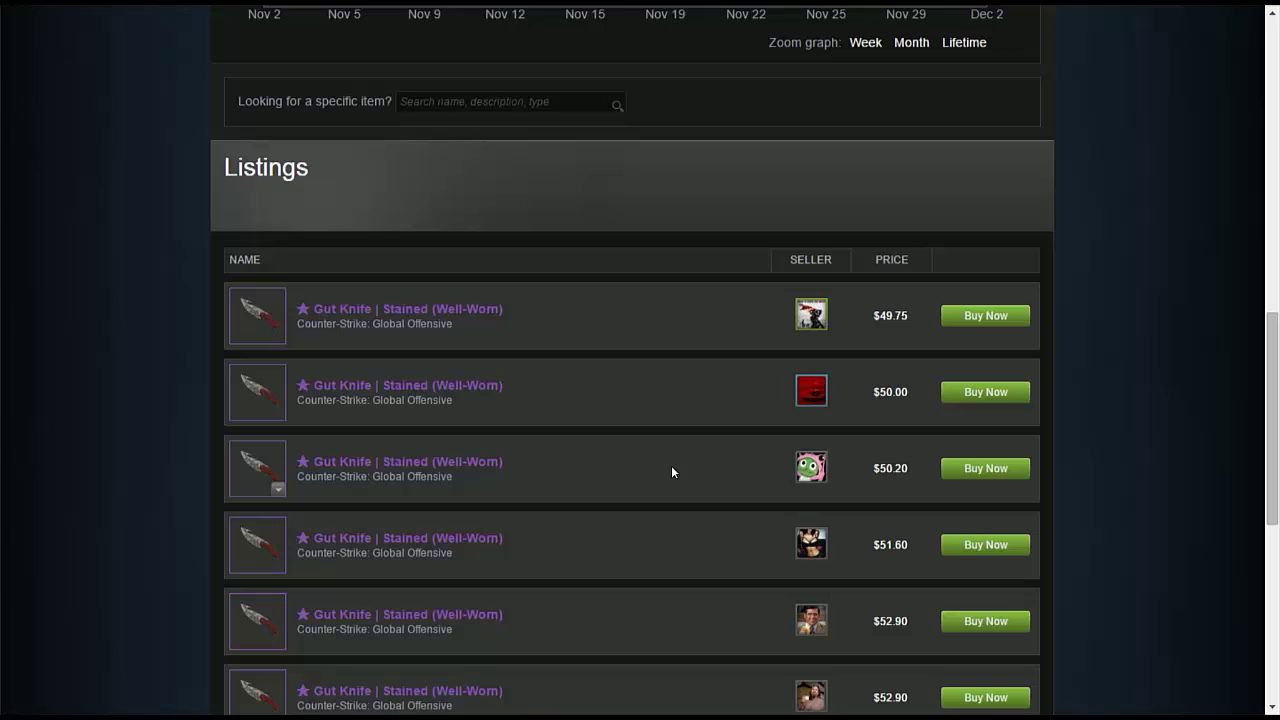
scroll(741, 464, "up", 4)
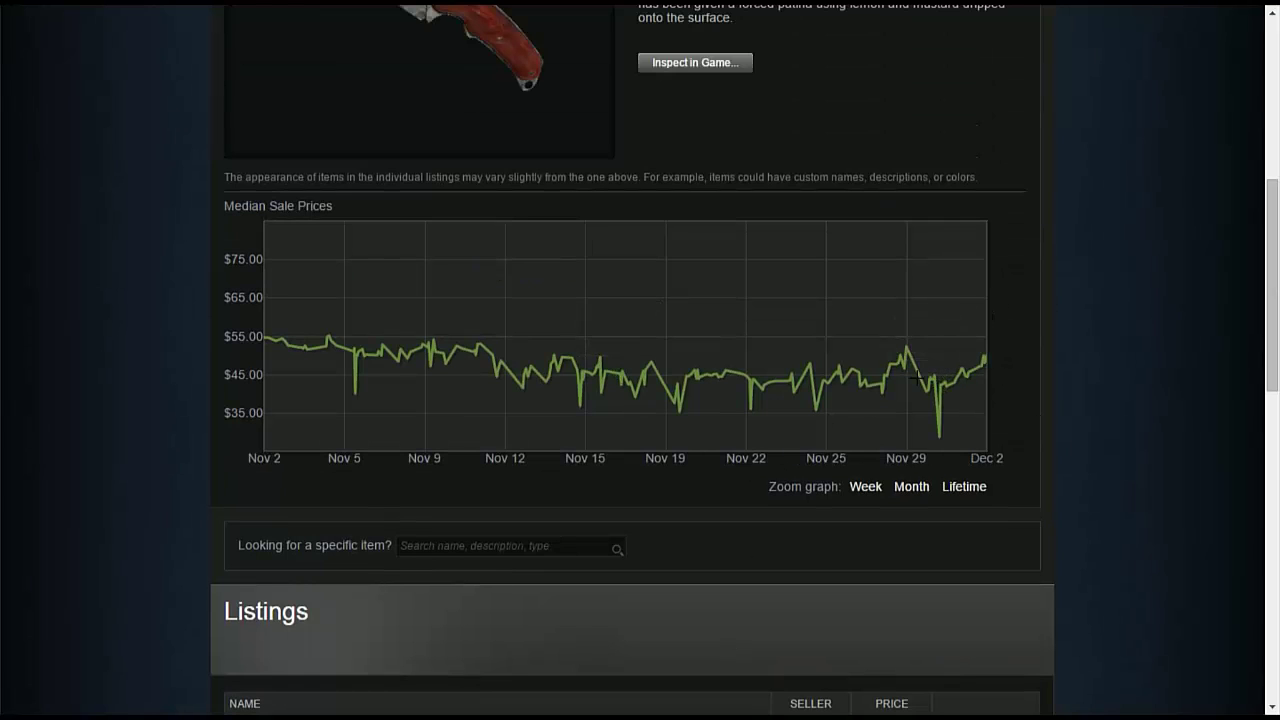
scroll(907, 376, "up", 3)
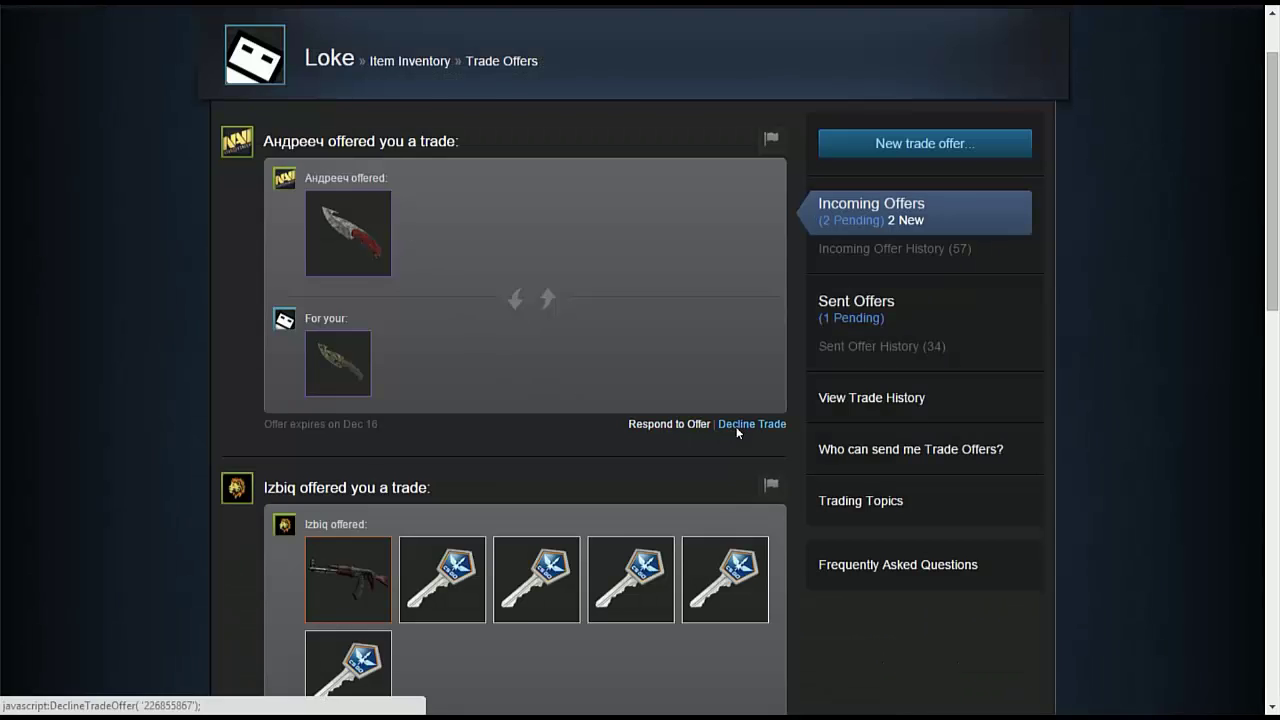
- Decline the incoming knife-for-knife trade offer
left_click(726, 426)
left_click(634, 399)
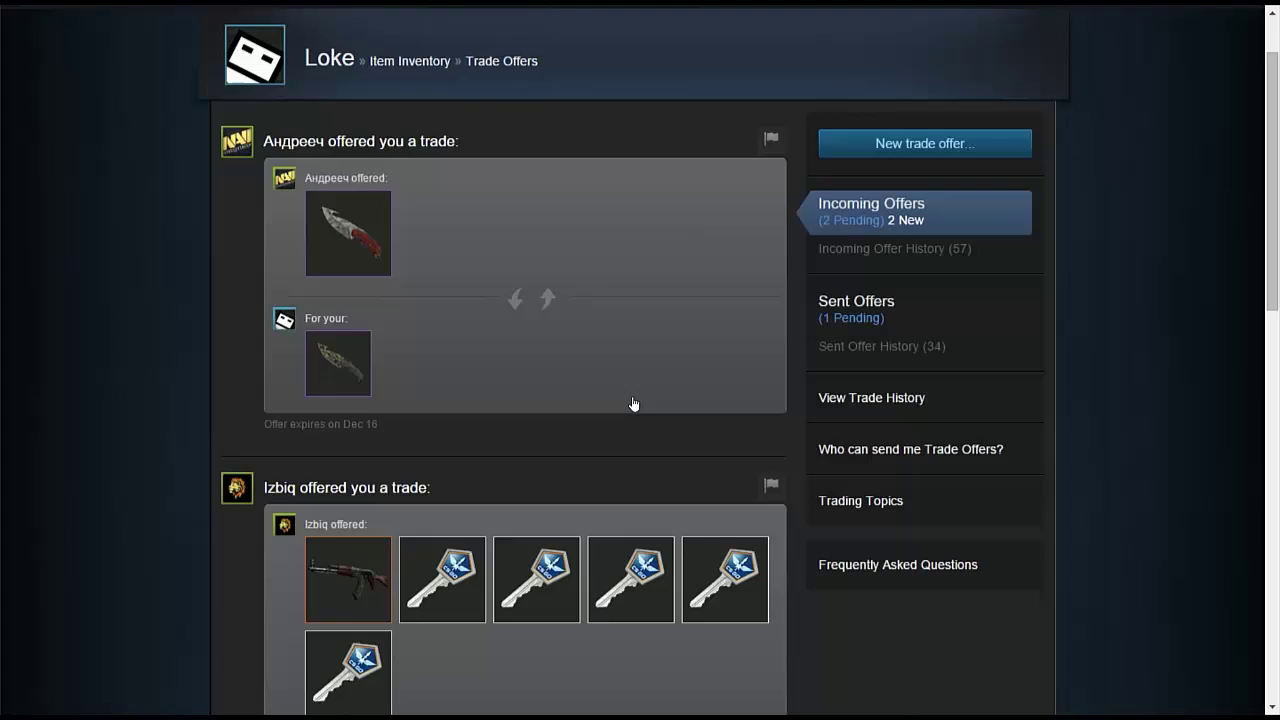